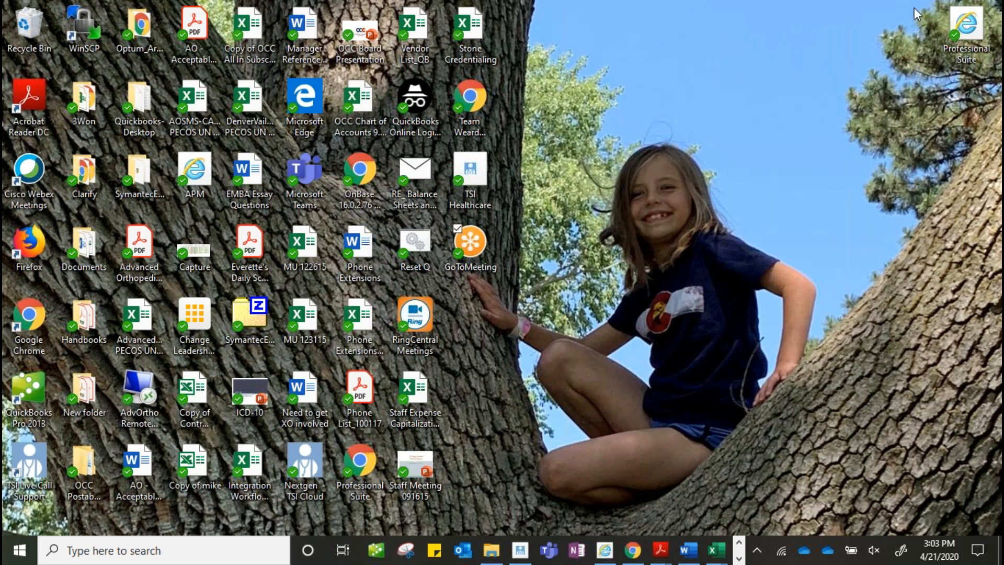
# Step: Launch the Professional Suite desktop shortcut to open the RD Web sign-in page in Internet Explorer
pyautogui.doubleClick(968, 36)
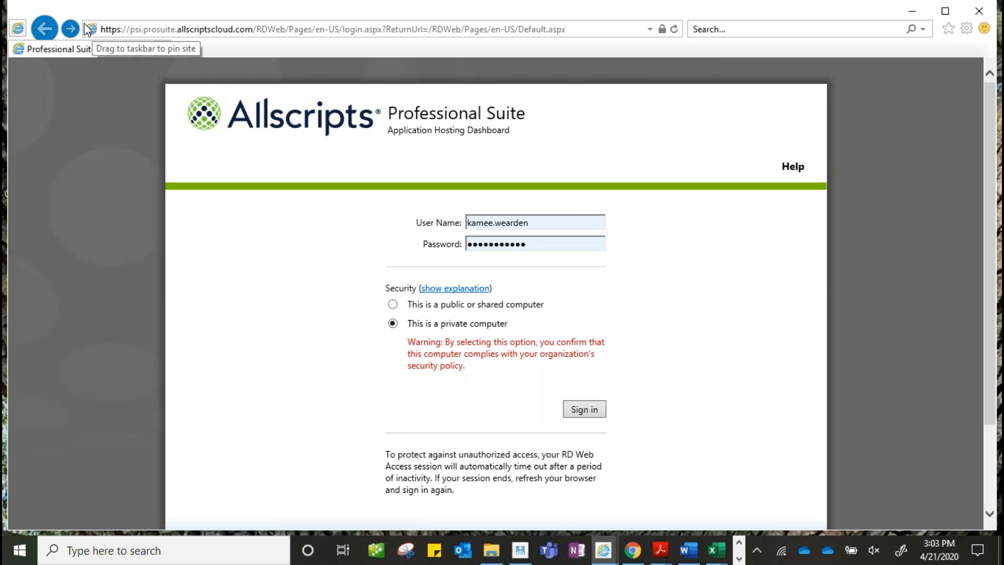
pyautogui.moveTo(92, 32)
pyautogui.mouseDown()
pyautogui.moveTo(812, 83)
pyautogui.moveTo(243, 76)
pyautogui.moveTo(81, 19)
pyautogui.moveTo(95, 33)
pyautogui.mouseUp()
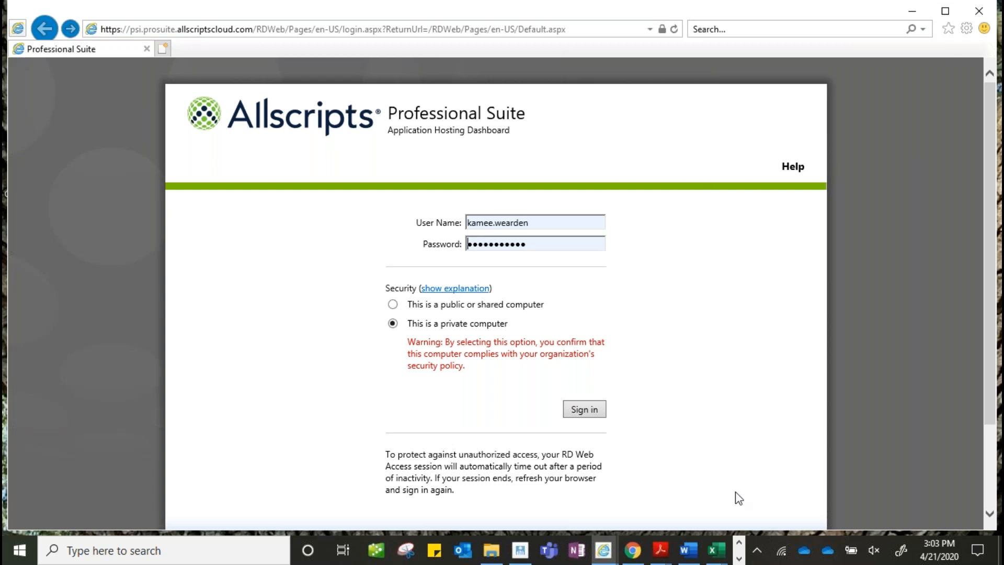
pyautogui.moveTo(605, 558)
# Step: Sign in and start the Clinical Module RemoteApp from the Mountain folder
pyautogui.click(581, 412)
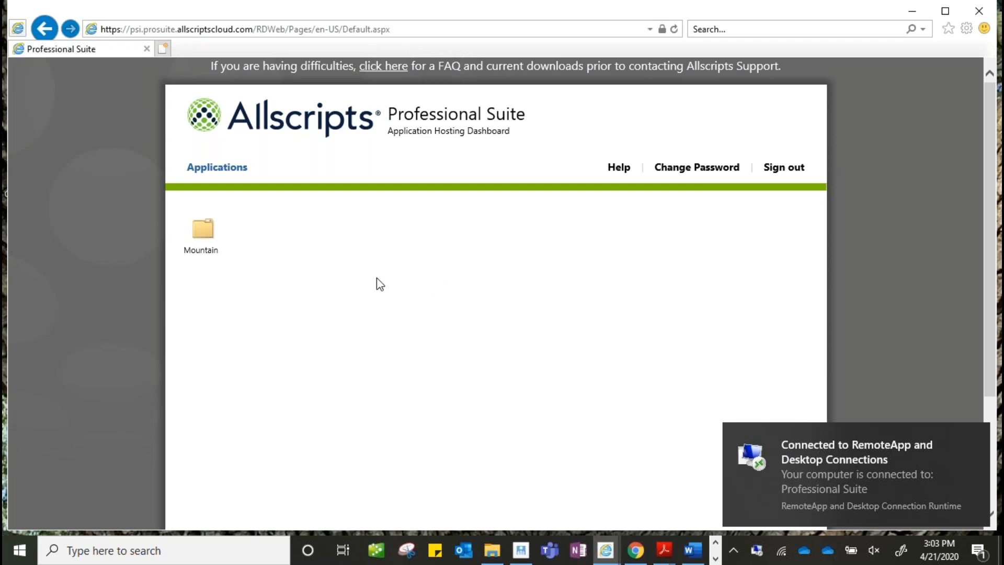
pyautogui.click(202, 228)
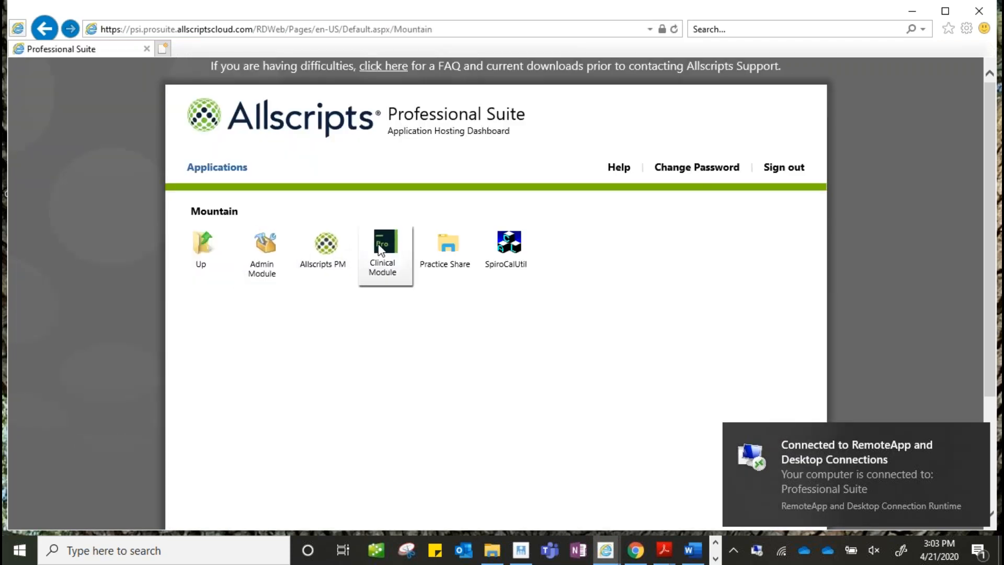
pyautogui.click(384, 249)
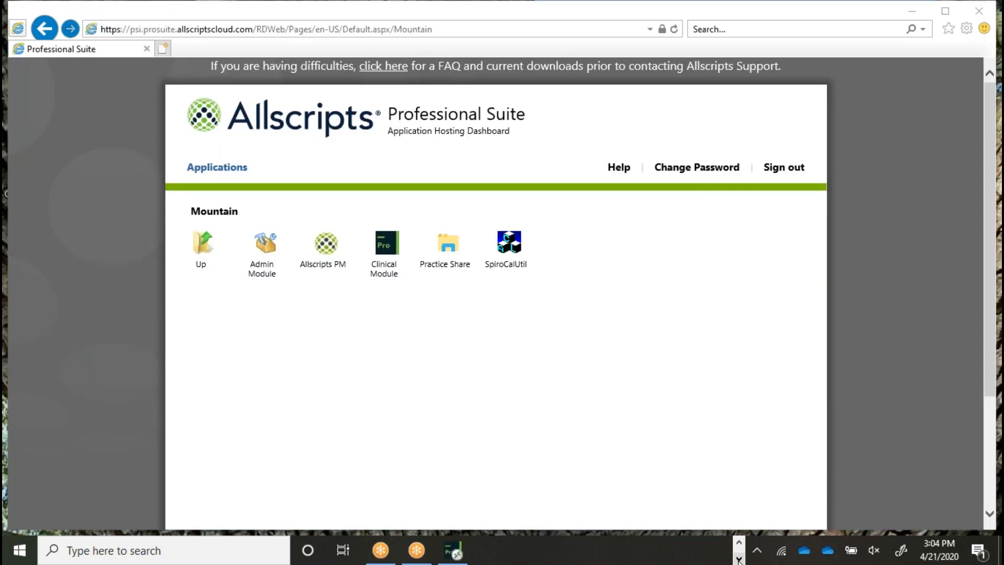
# Step: Enter the user name and account password in the Clinical Module login and submit
pyautogui.click(452, 550)
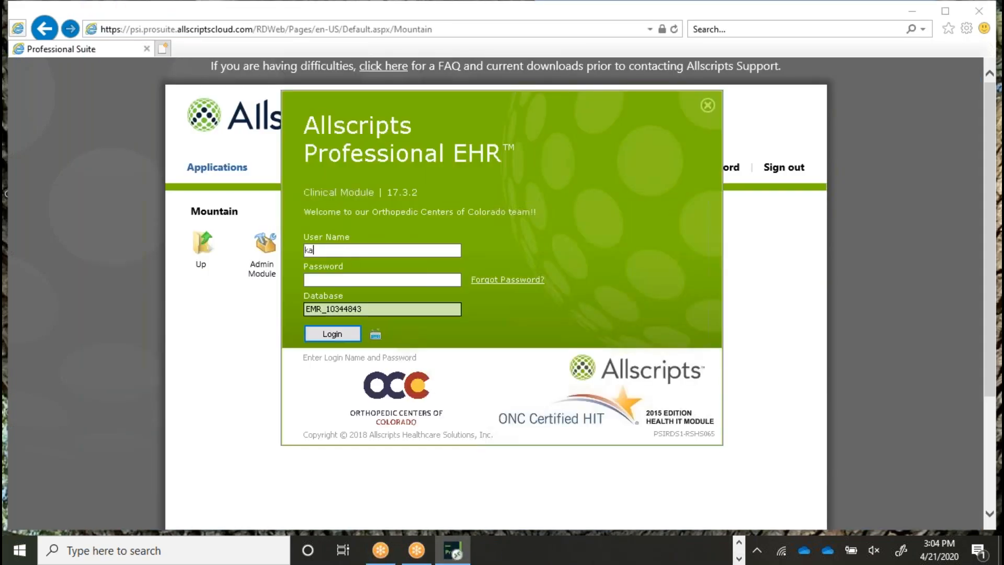
pyautogui.press('Tab')
pyautogui.write('•••••••••••')
pyautogui.press('Return')
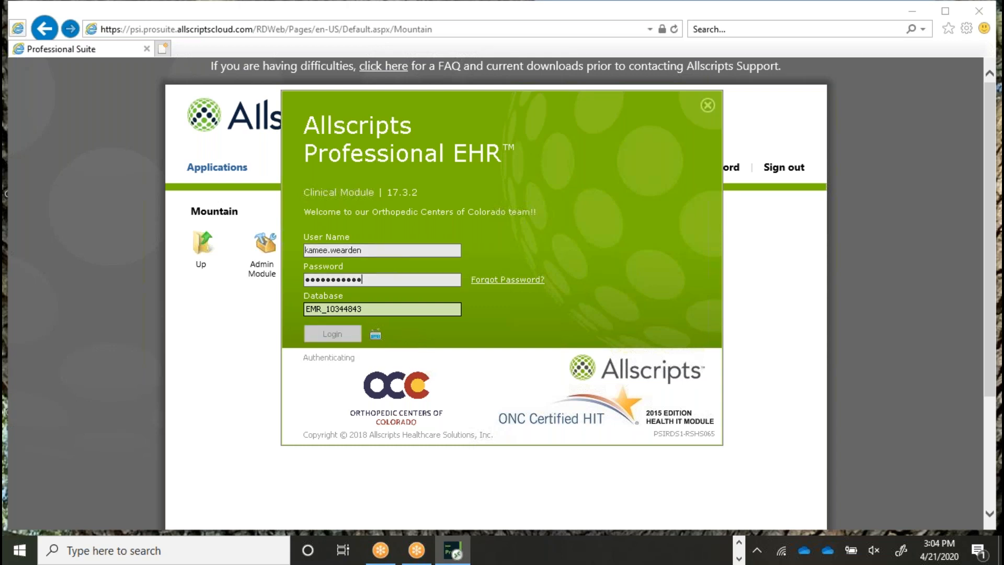
# Step: Re-enter the password, dismiss the configuration warning, and maximize the EHR window
pyautogui.doubleClick(358, 280)
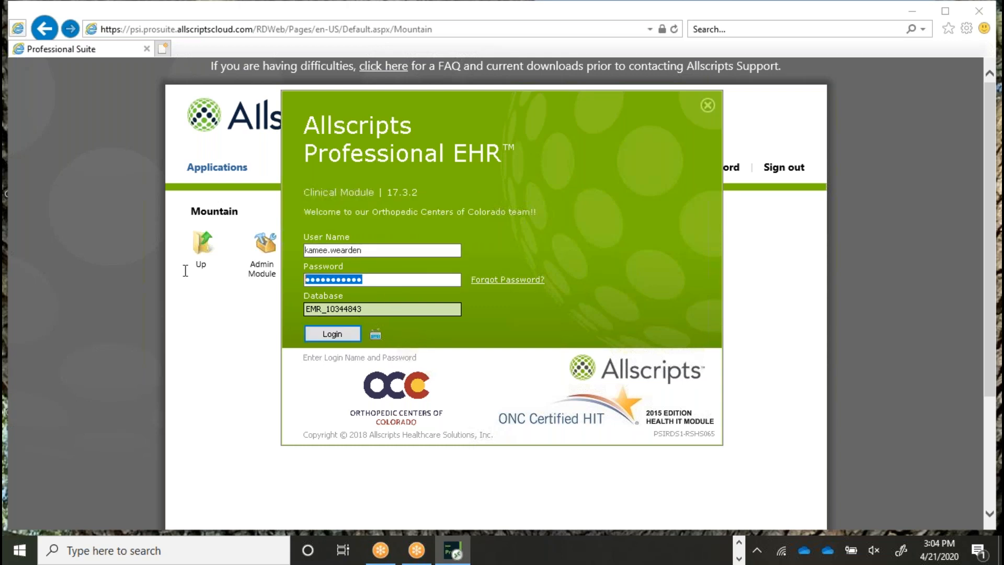
pyautogui.write('•••••••••')
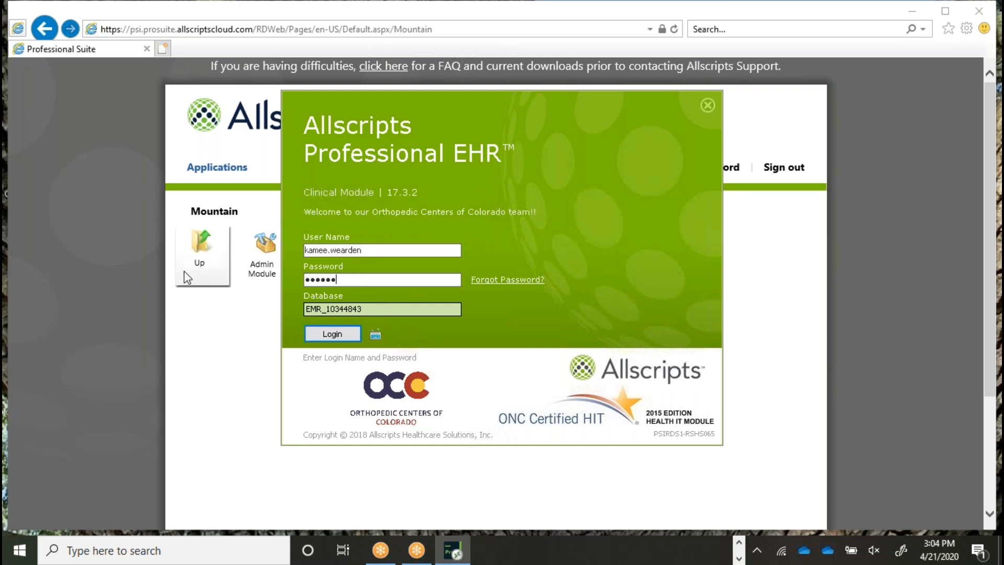
pyautogui.write('•••')
pyautogui.press('Return')
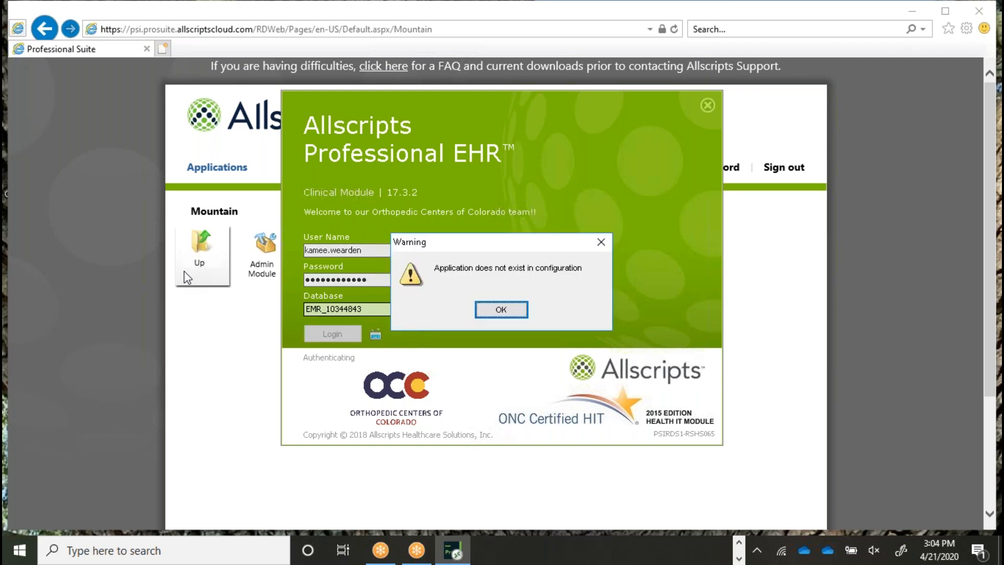
pyautogui.press('Return')
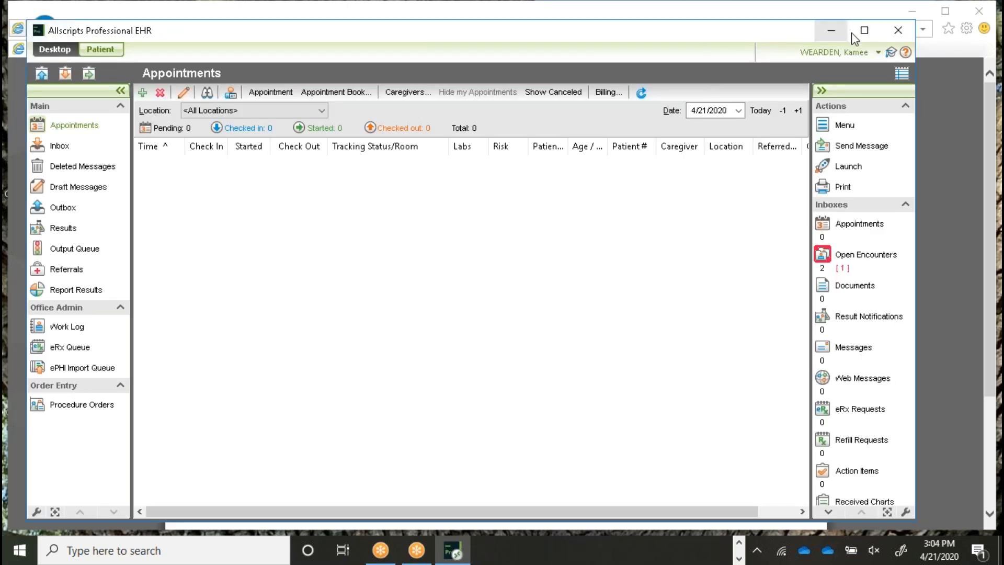
pyautogui.click(864, 30)
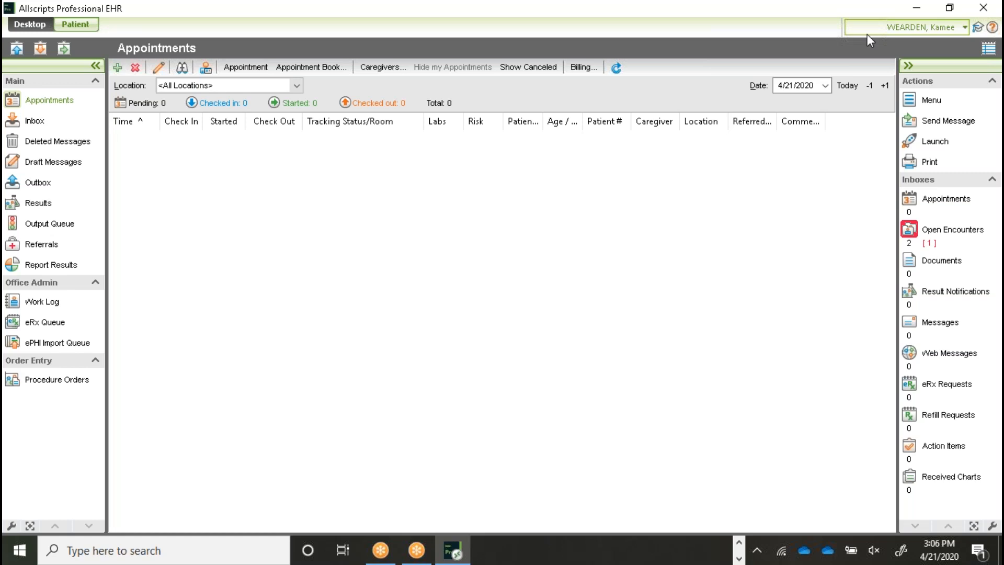
# Step: Open the Patient Search window from the toolbar
pyautogui.click(75, 24)
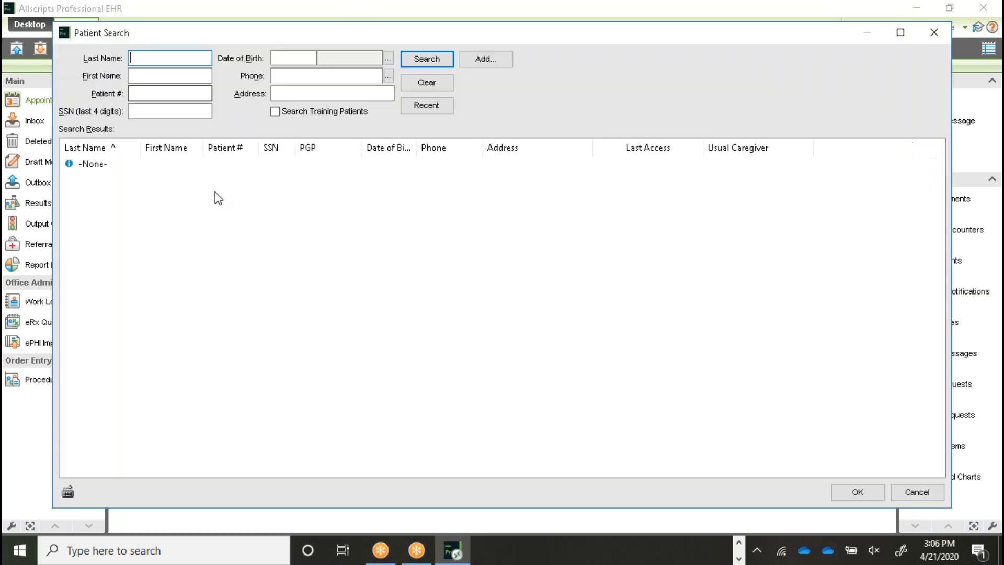
# Step: Search training patients by the patient's last and first name and open the second match's chart
pyautogui.press('Tab')
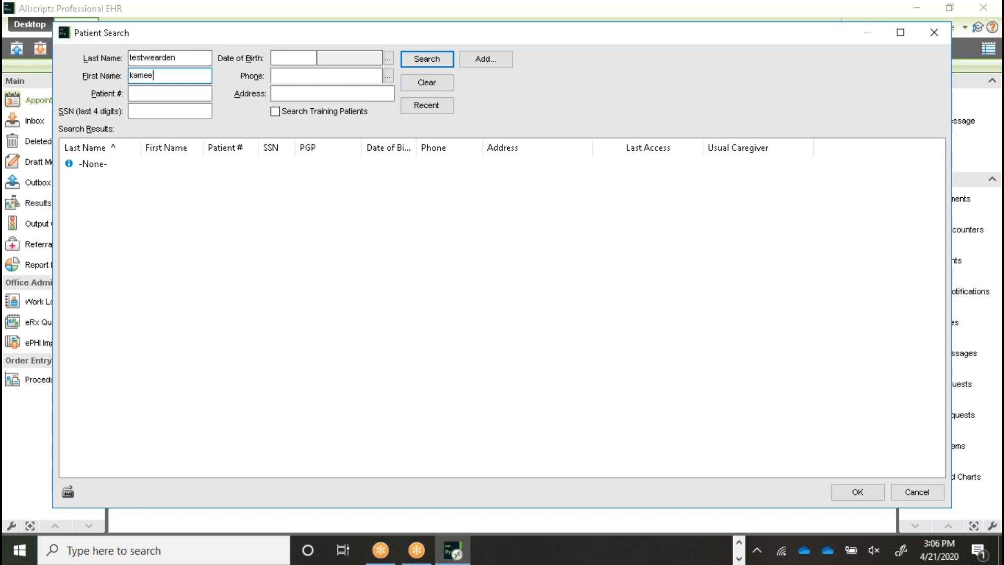
pyautogui.click(276, 112)
pyautogui.click(442, 63)
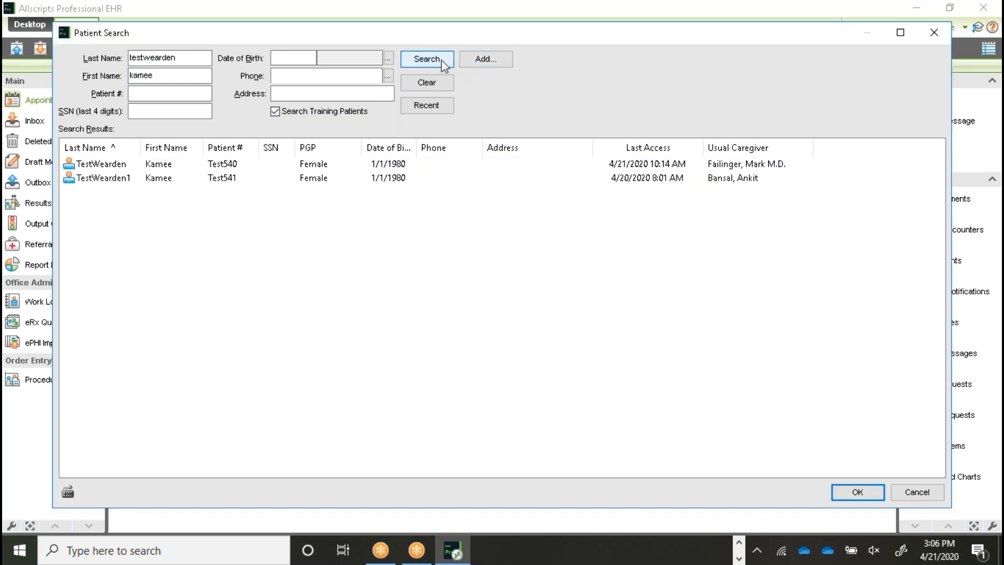
pyautogui.doubleClick(107, 178)
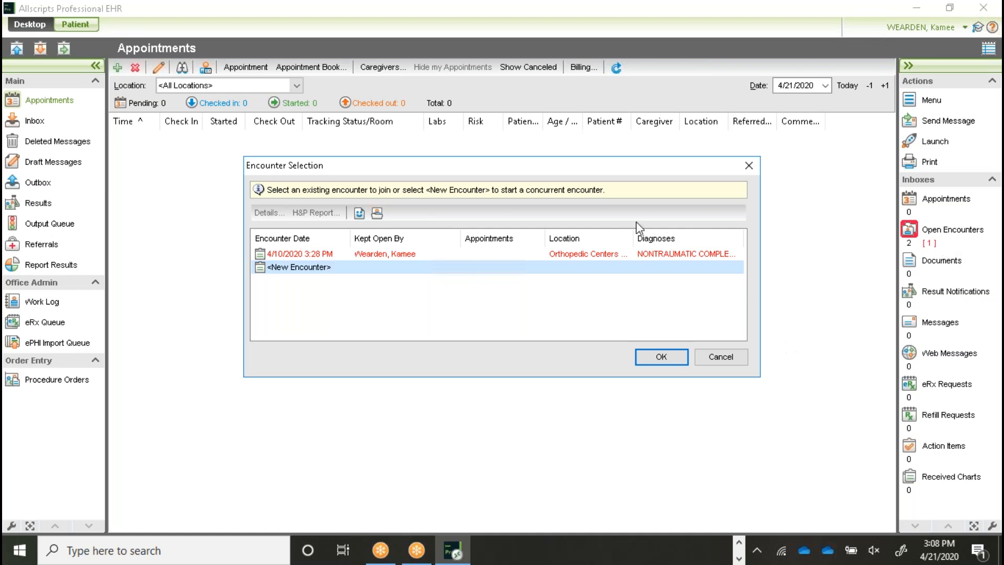
# Step: Join the patient's open 4/10/2020 encounter to reach the Face Sheet
pyautogui.doubleClick(393, 255)
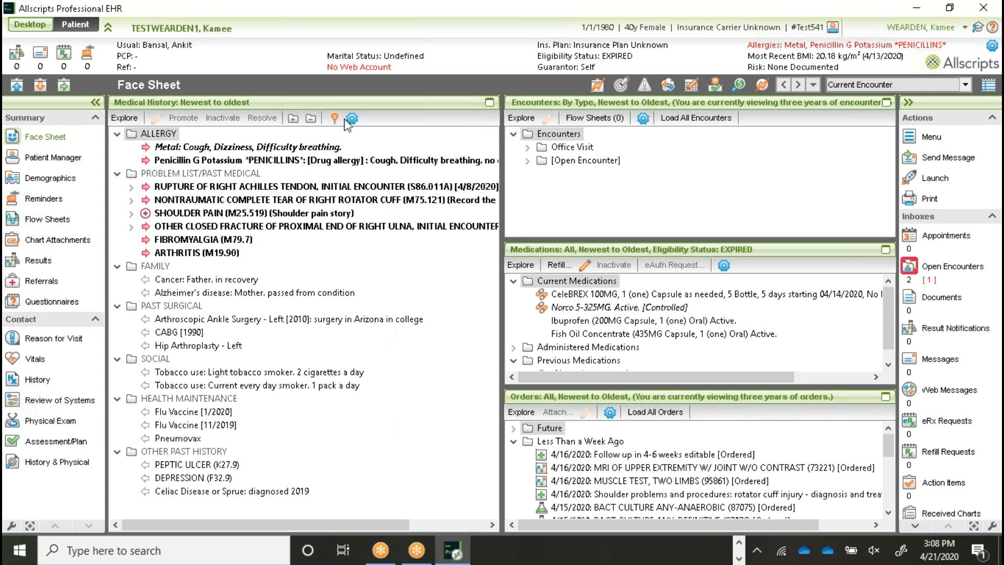
# Step: Review the patient's pharmacy details in Demographics, then pick Shoulder under Reason for Visit
pyautogui.click(59, 179)
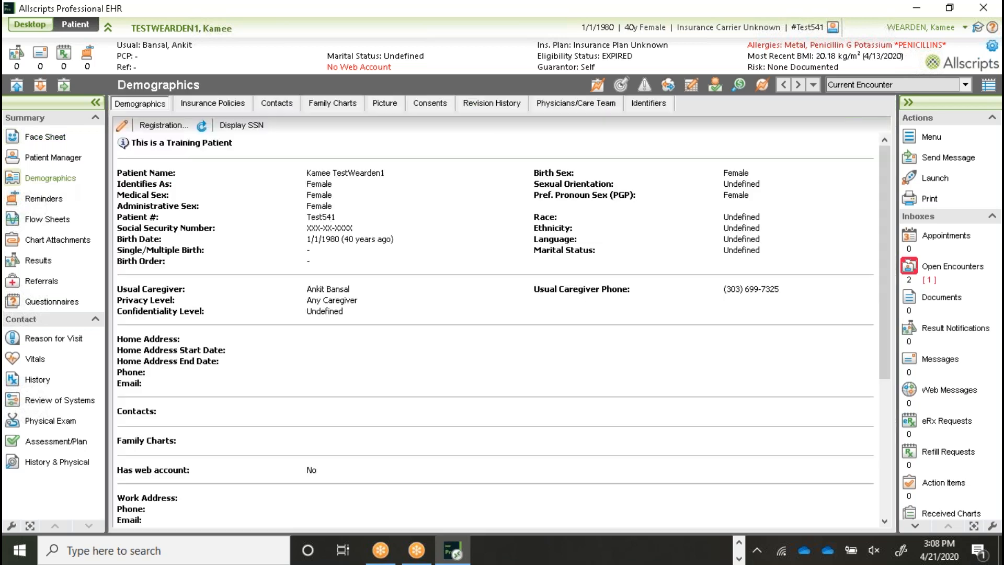
pyautogui.click(122, 126)
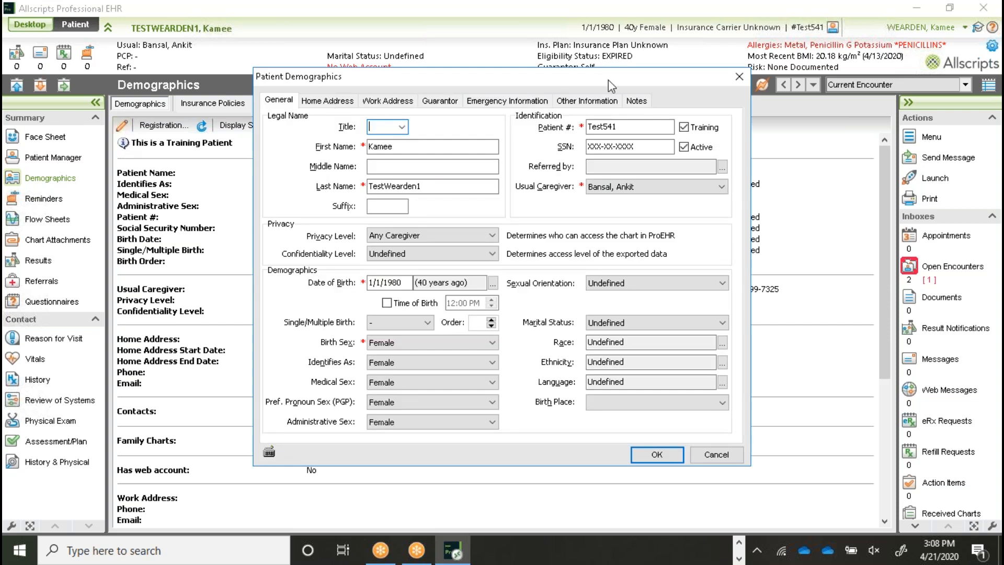
pyautogui.click(594, 107)
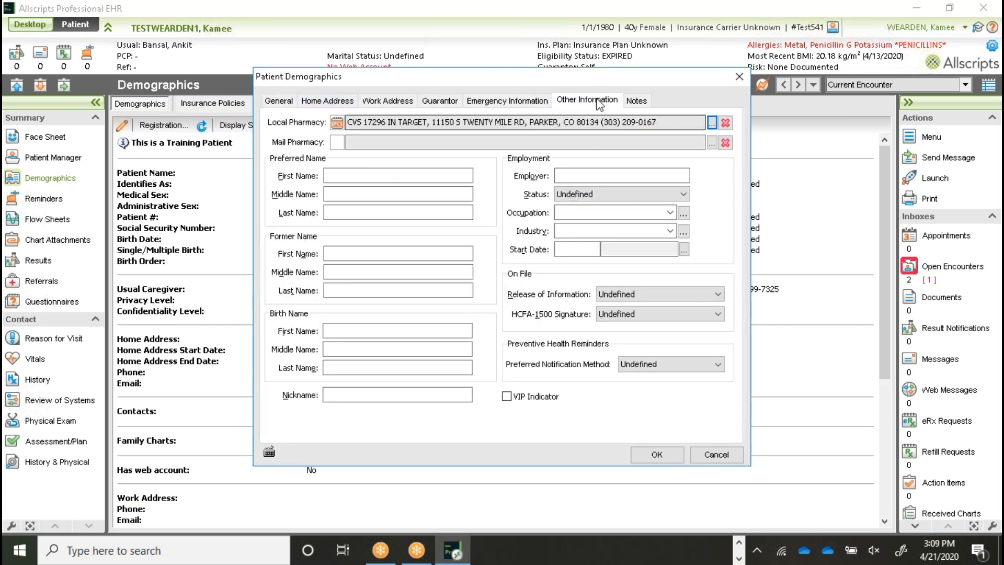
pyautogui.click(666, 453)
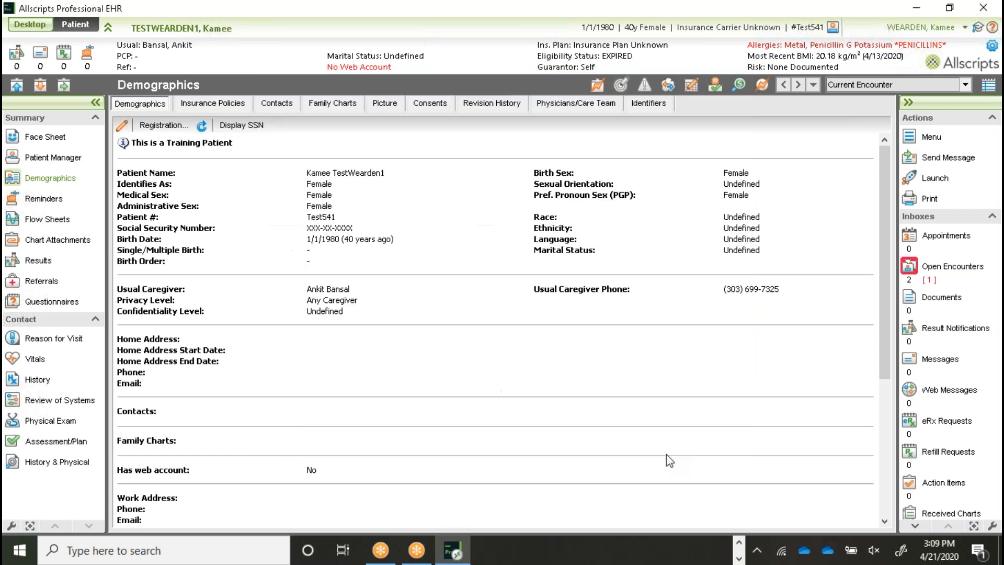
pyautogui.click(38, 340)
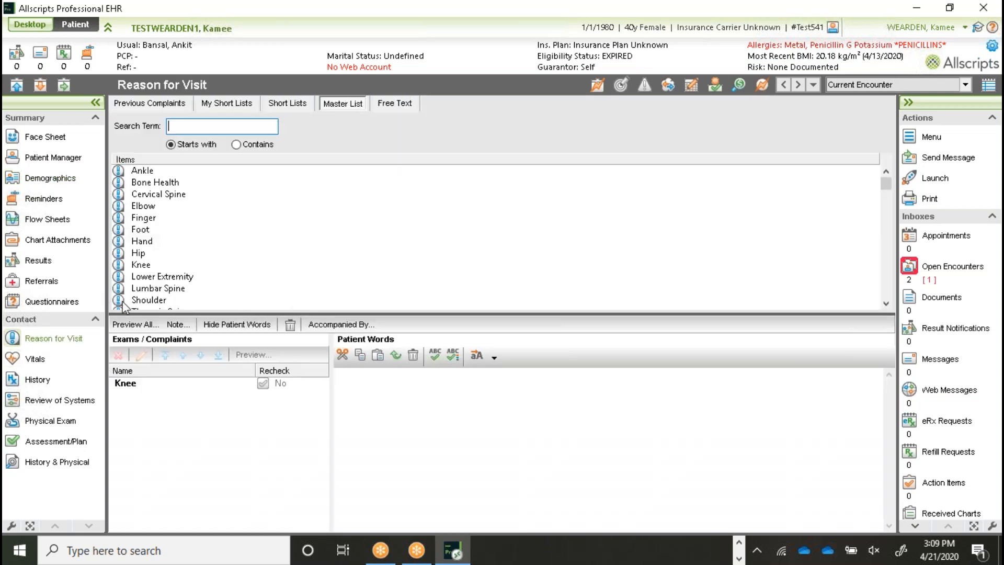
pyautogui.doubleClick(155, 299)
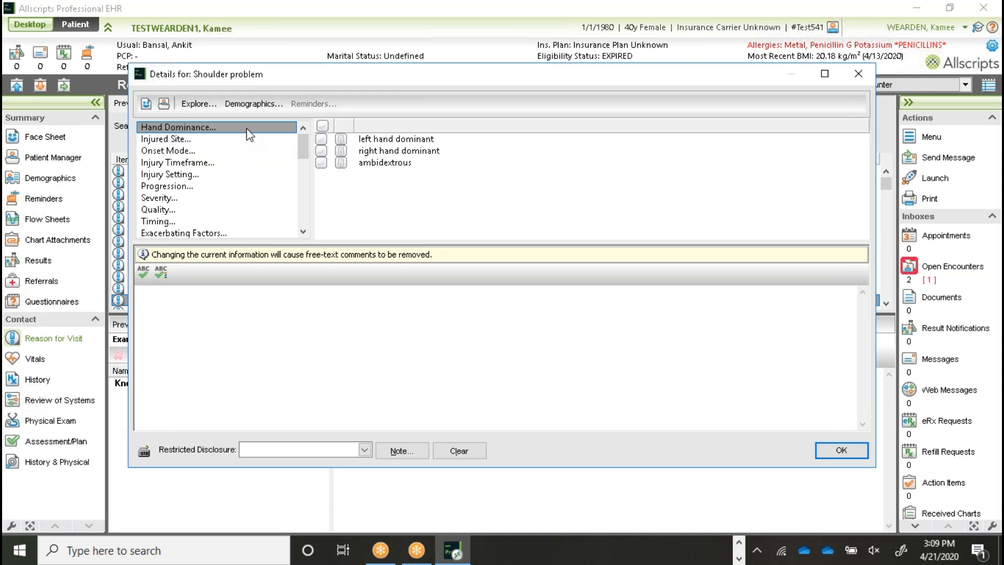
# Step: Select Shoulder from the Master List to show Hand Dominance, Injured Site and Onset Mode options
pyautogui.scroll(-4, 180, 183)
pyautogui.click(148, 158)
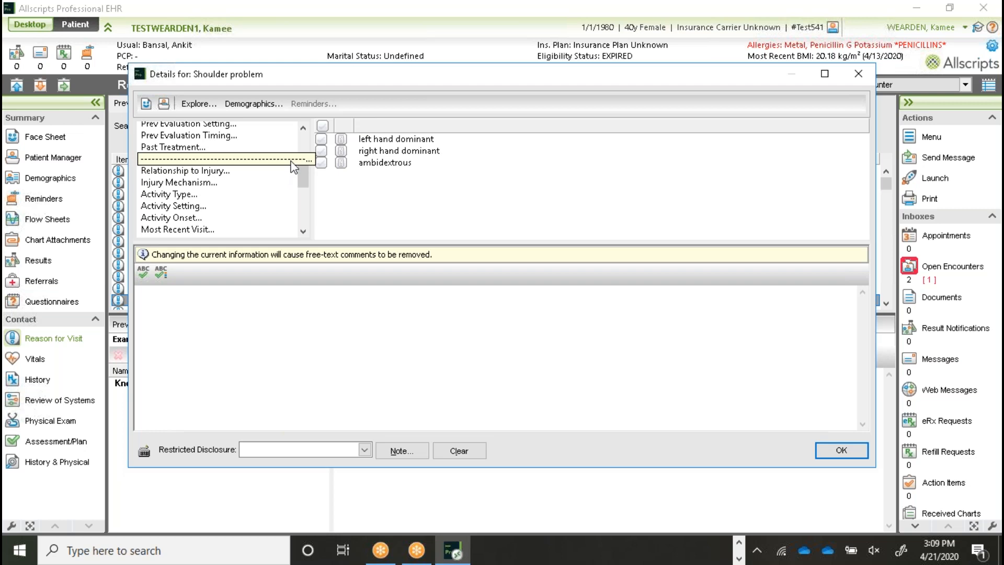
pyautogui.scroll(-1, 225, 195)
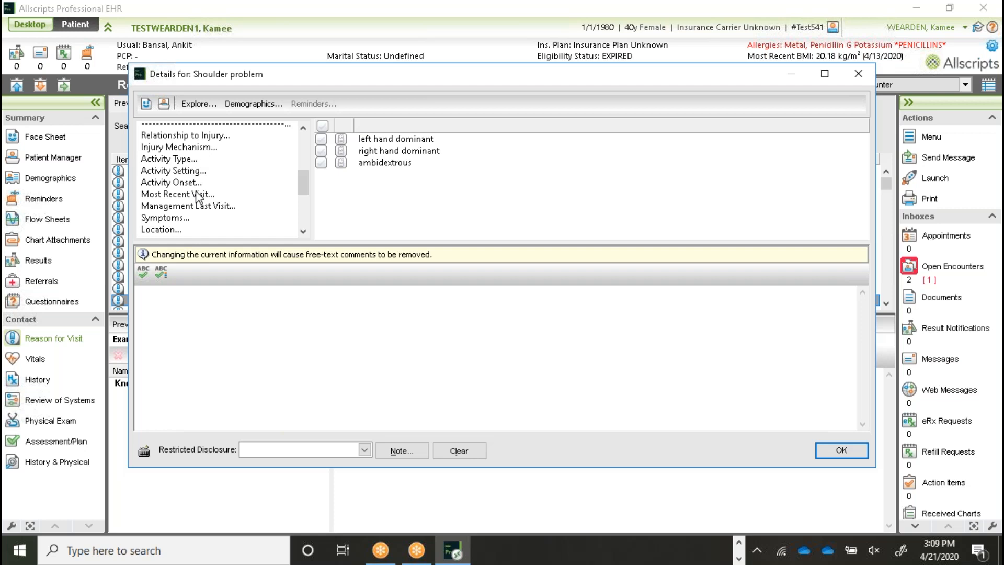
pyautogui.scroll(8, 198, 194)
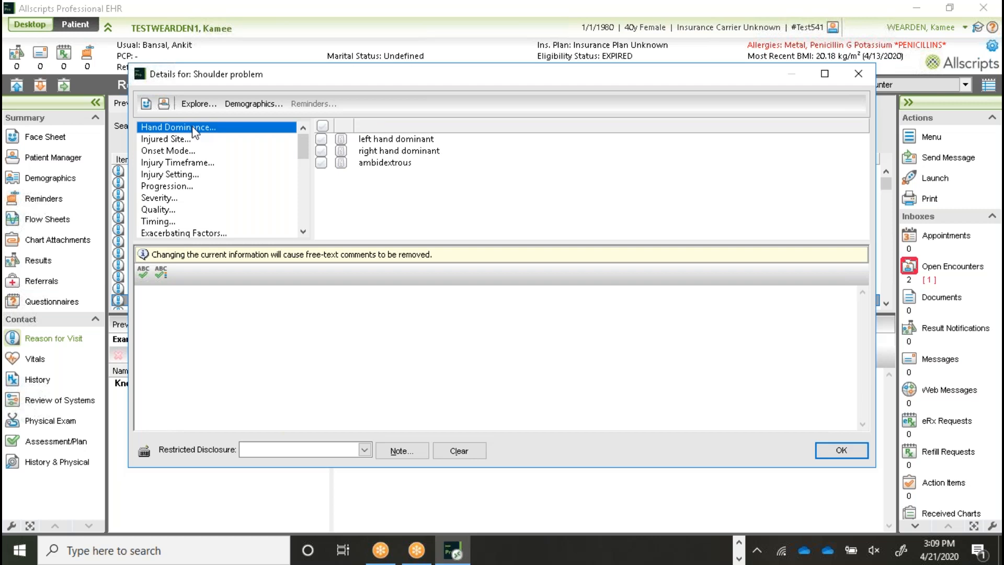
pyautogui.click(303, 231)
pyautogui.click(303, 232)
pyautogui.click(303, 232)
pyautogui.click(303, 231)
pyautogui.click(303, 232)
pyautogui.click(303, 232)
pyautogui.click(303, 232)
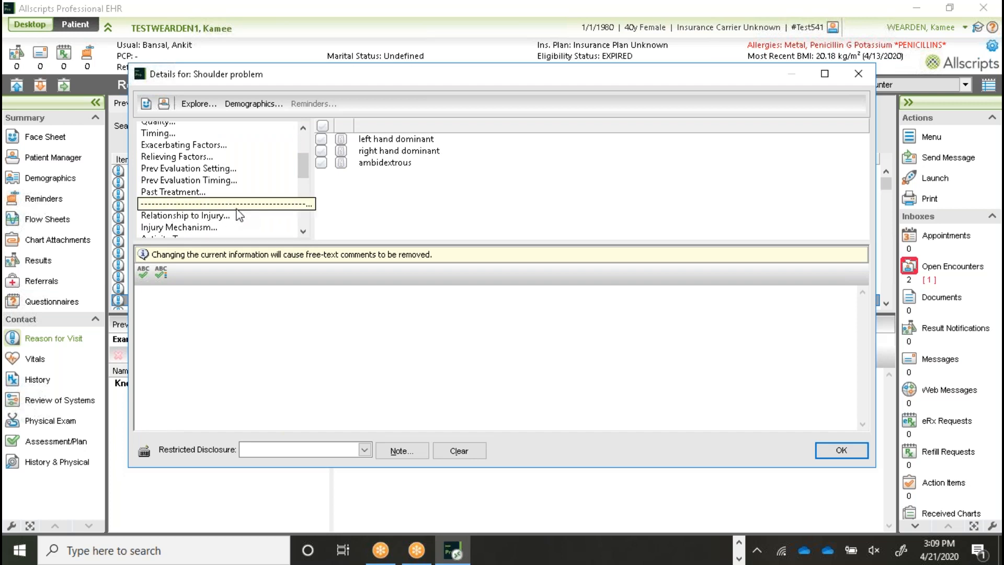
# Step: Attach the note 'dictation information' to the shoulder problem, save its details, and go to Vitals
pyautogui.click(412, 456)
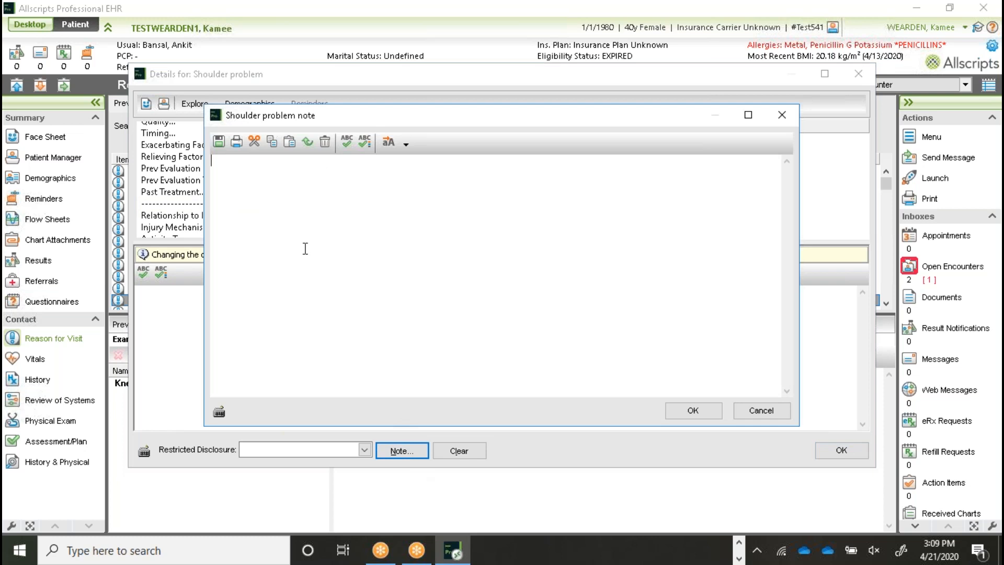
pyautogui.write('dictation informaition')
pyautogui.click(691, 408)
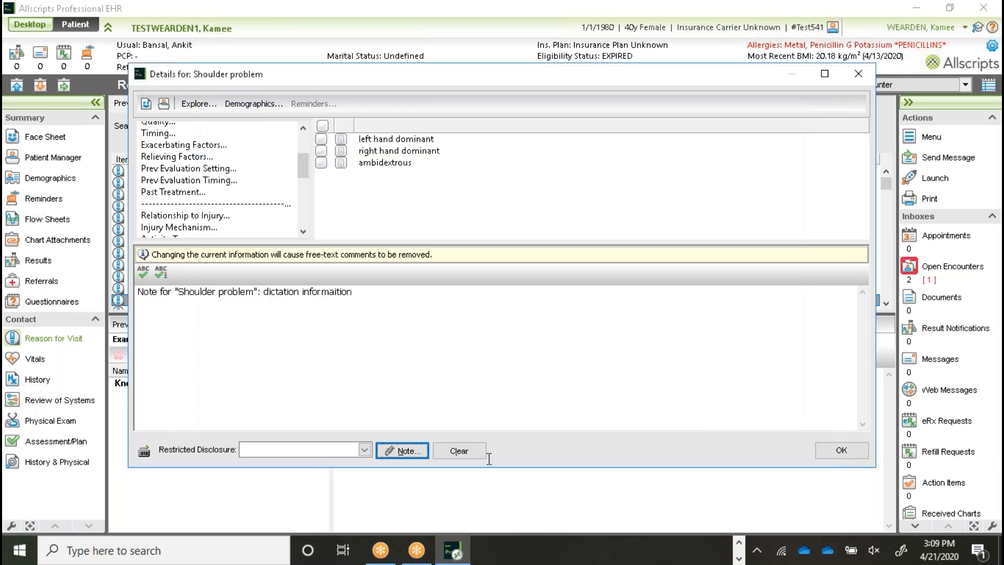
pyautogui.click(841, 449)
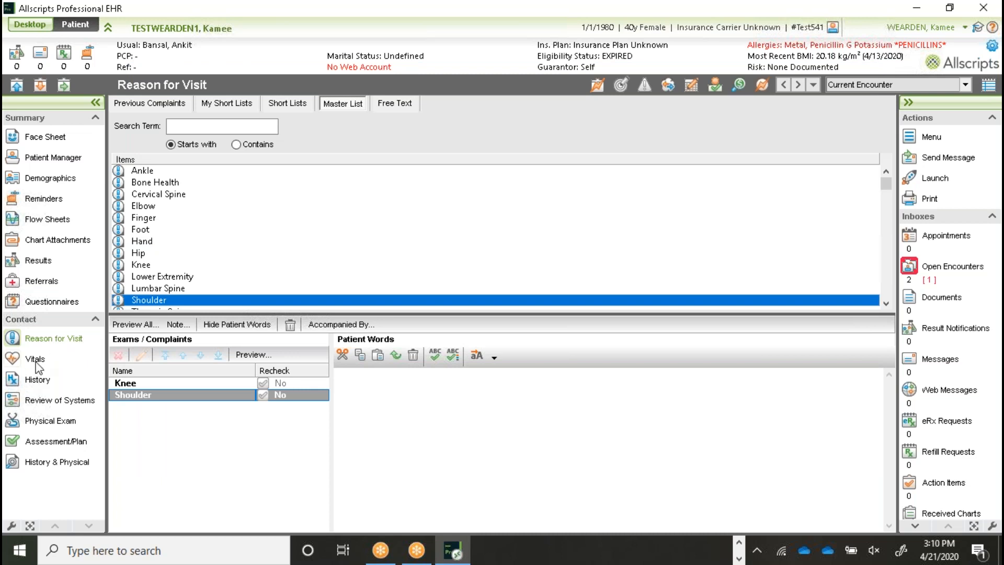
pyautogui.click(35, 359)
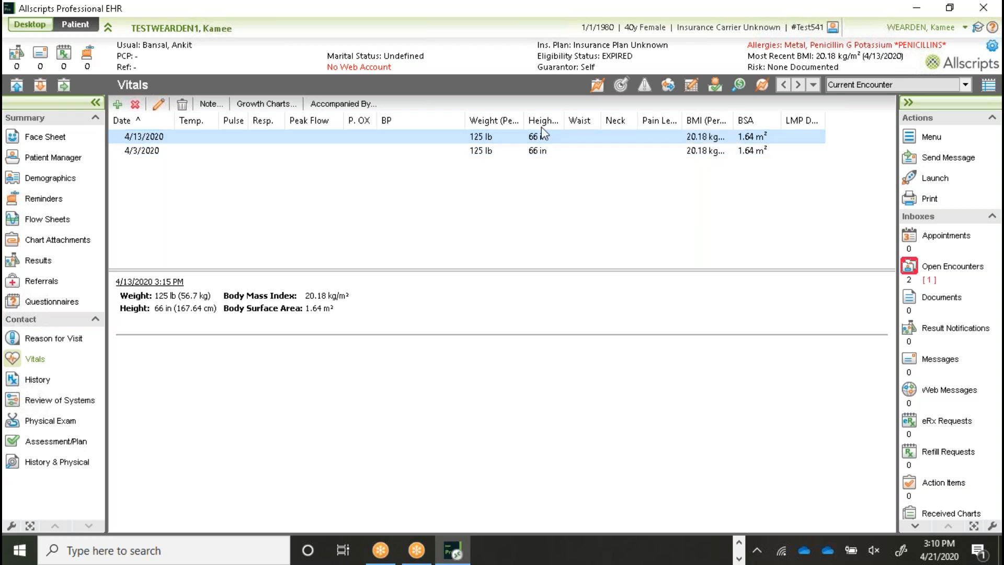
# Step: Review the vitals readings, then switch to the History page
pyautogui.click(46, 386)
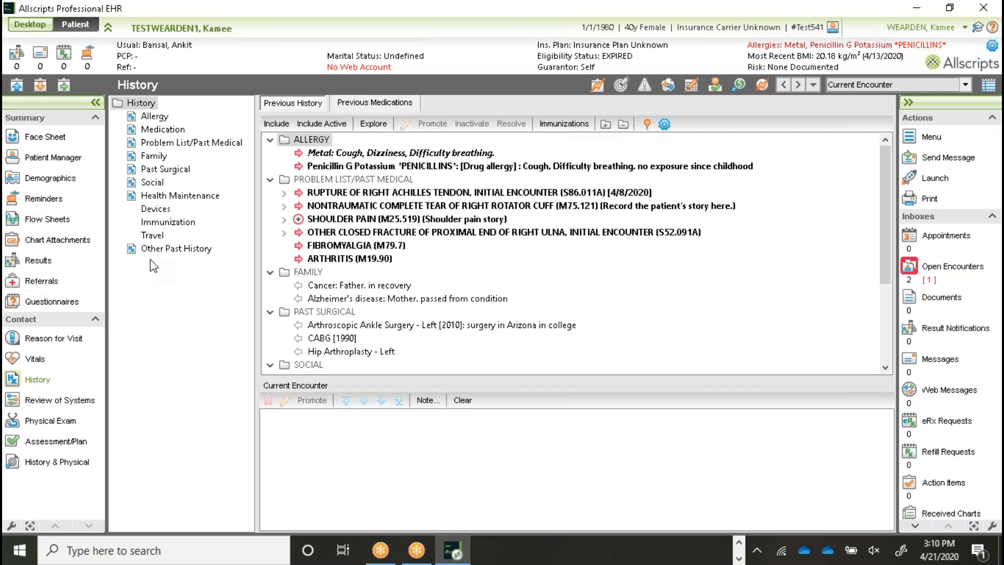
# Step: Review allergy and medication history, then show Health Maintenance with two flu vaccines and Pneumovax
pyautogui.click(159, 119)
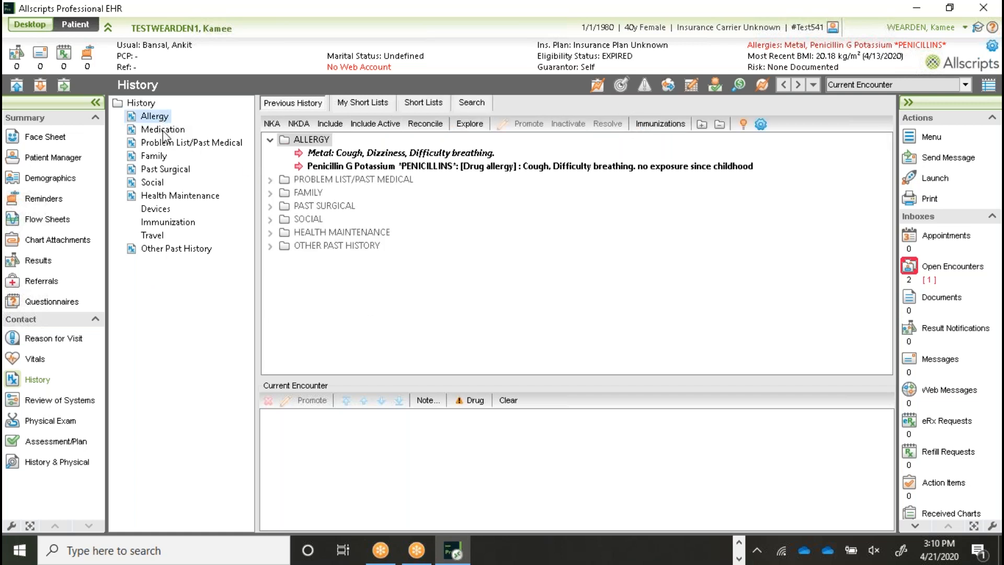
pyautogui.click(162, 130)
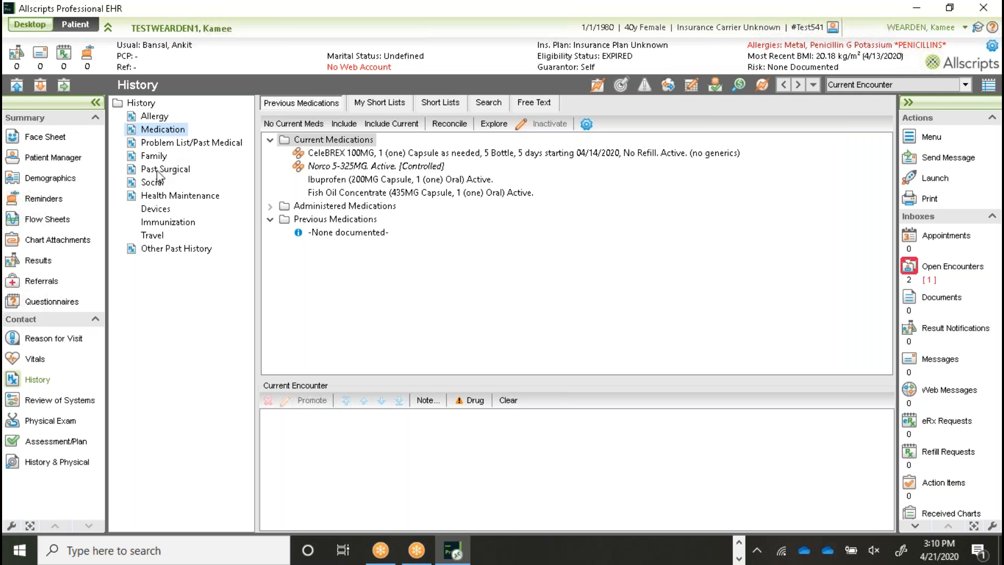
pyautogui.click(161, 197)
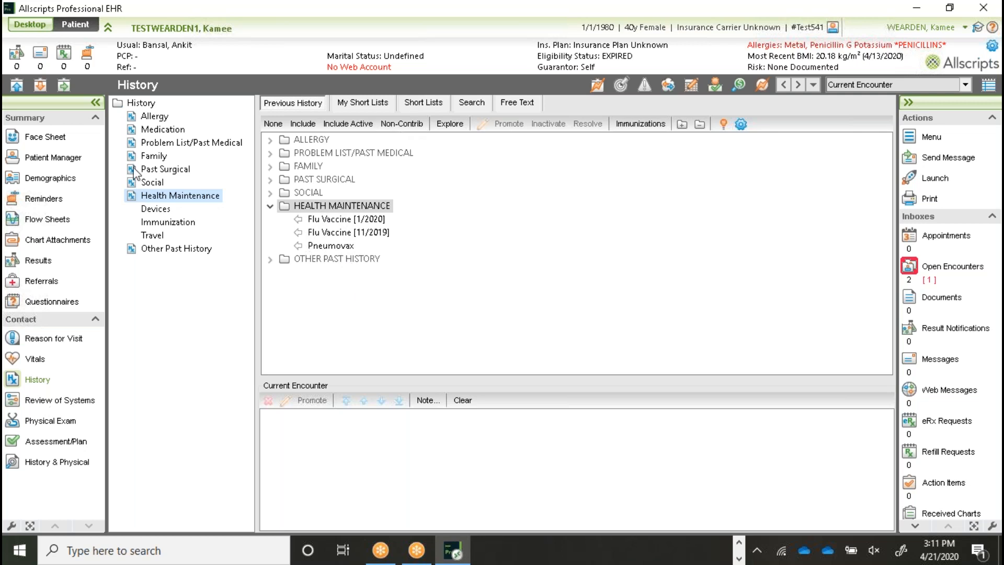
# Step: Apply the OCC ROS Normal template, then mark Cough as present with a priority flag
pyautogui.click(52, 400)
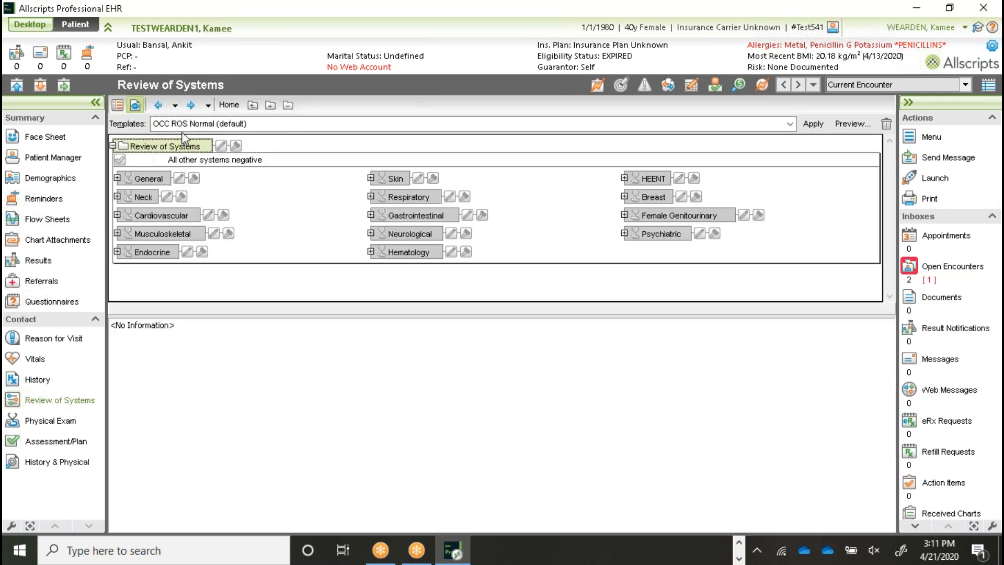
pyautogui.click(812, 125)
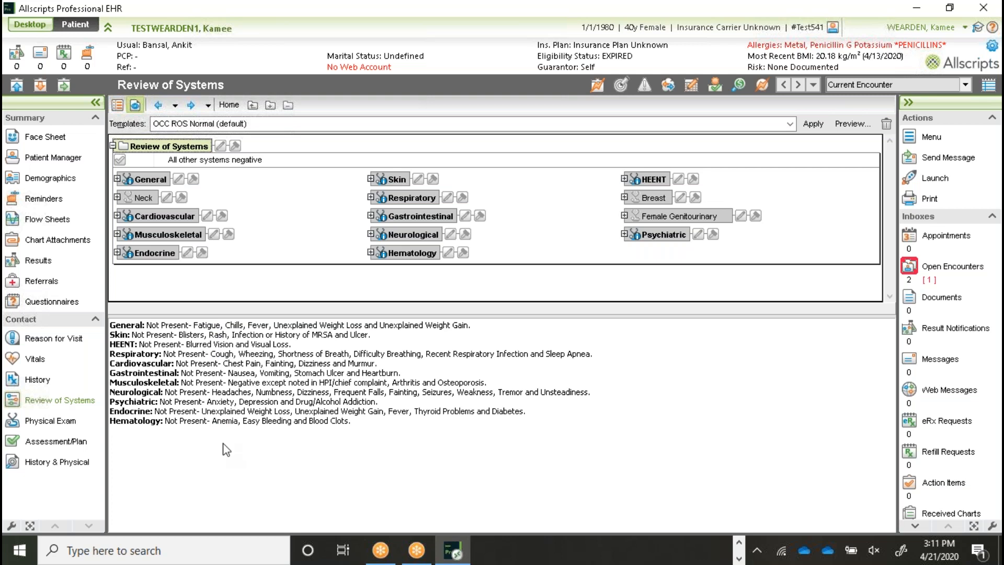
pyautogui.click(230, 355)
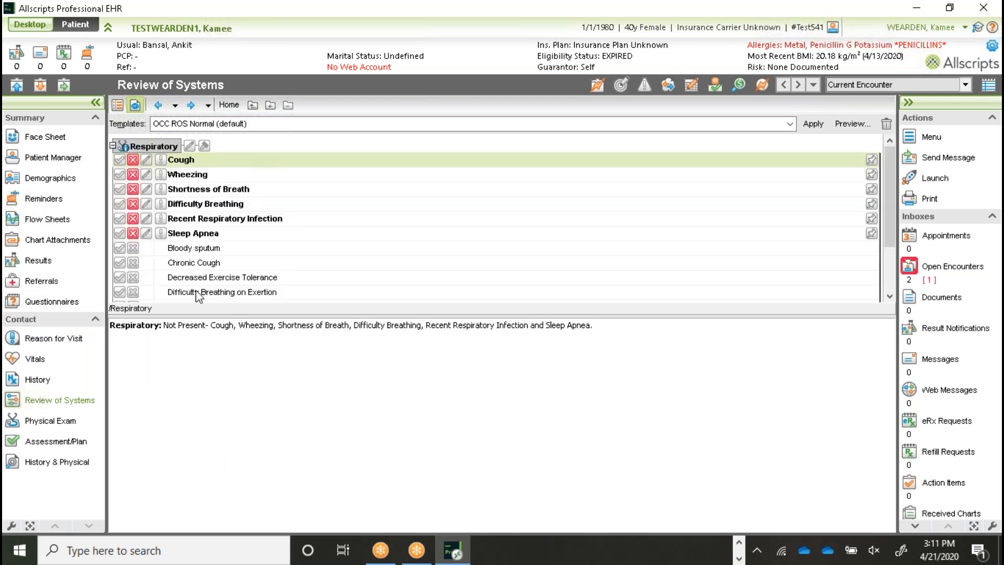
pyautogui.click(119, 160)
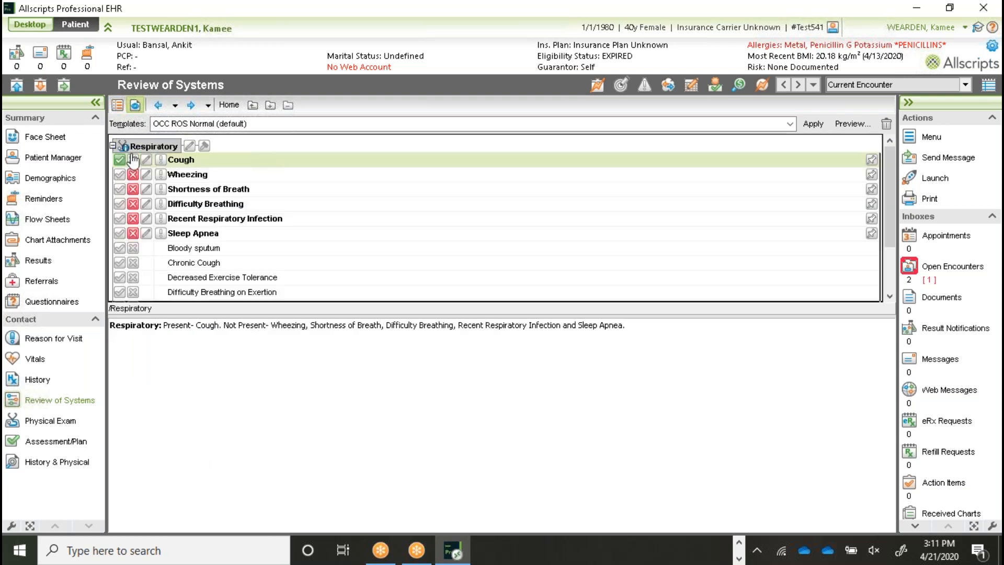
pyautogui.click(161, 160)
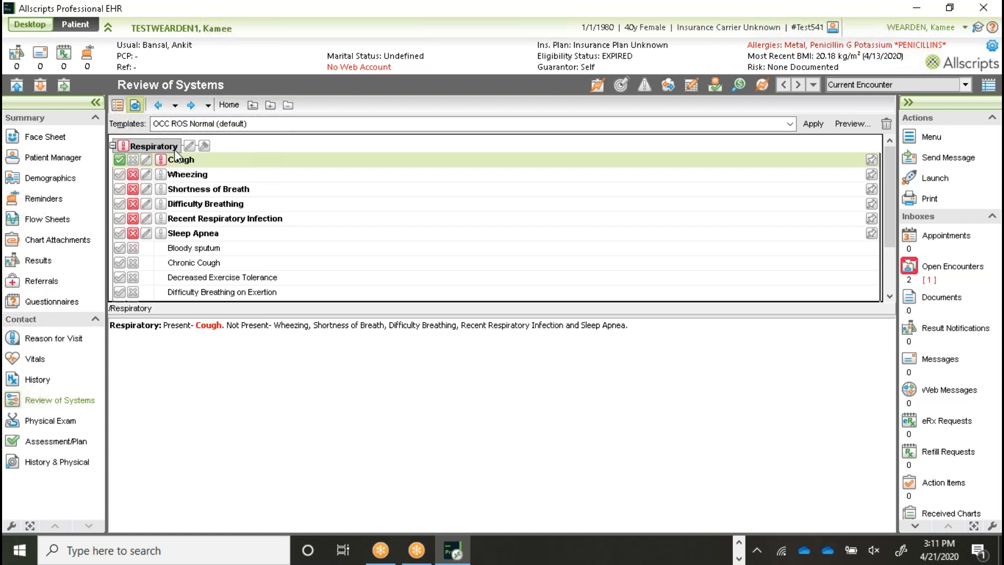
pyautogui.click(230, 105)
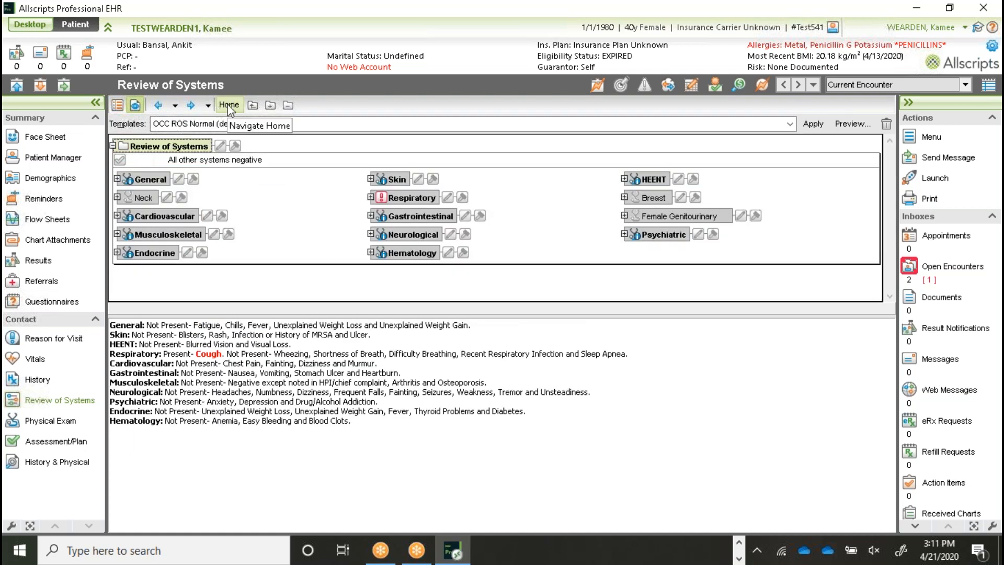
pyautogui.click(218, 392)
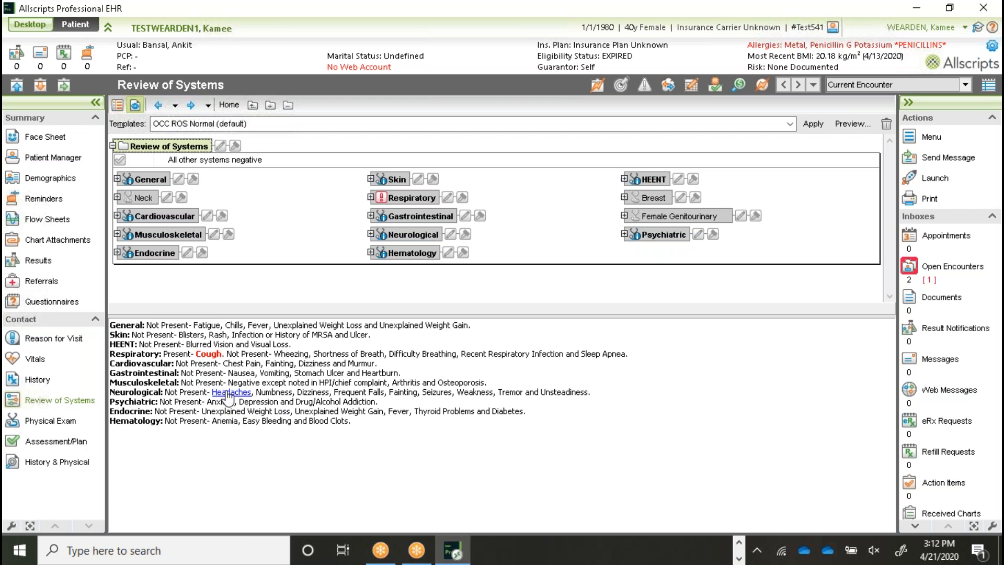
# Step: Mark Headaches present and flagged, with the note 'at night more often'
pyautogui.click(120, 161)
pyautogui.click(161, 161)
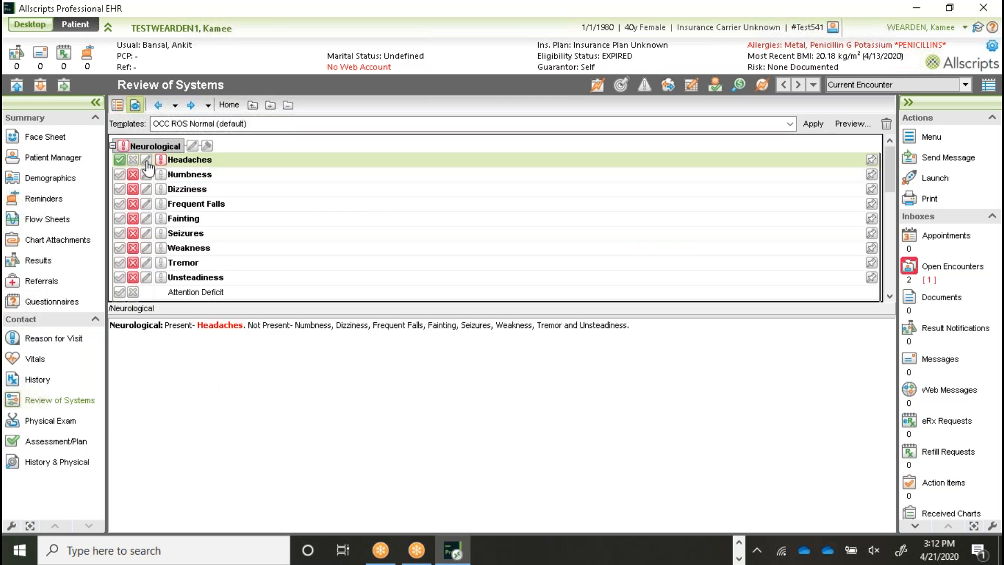
pyautogui.click(145, 160)
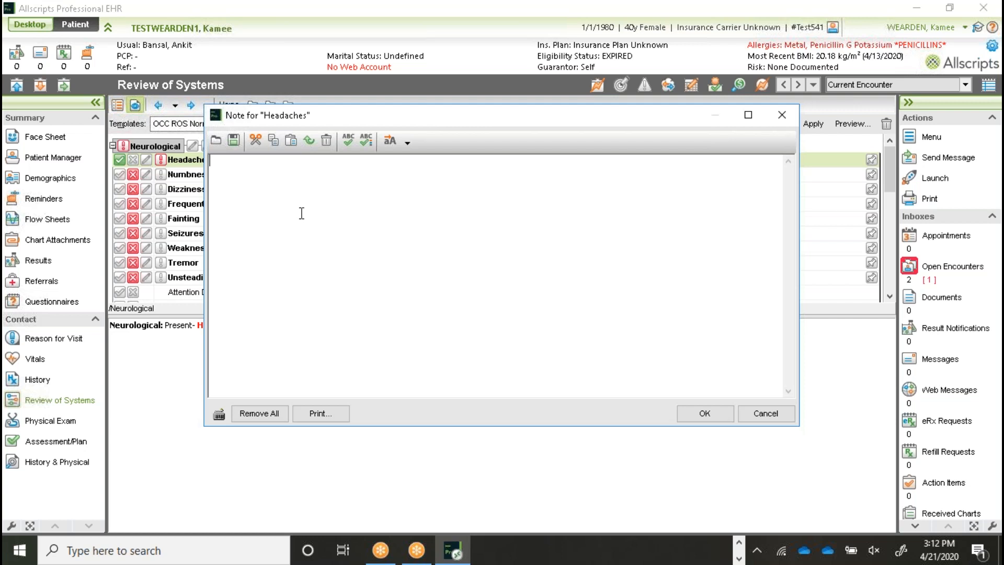
pyautogui.write('at hight more')
pyautogui.write('option')
pyautogui.press('BackSpace')
pyautogui.press('BackSpace')
pyautogui.press('BackSpace')
pyautogui.press('BackSpace')
pyautogui.press('BackSpace')
pyautogui.press('BackSpace')
pyautogui.write('often')
pyautogui.click(705, 413)
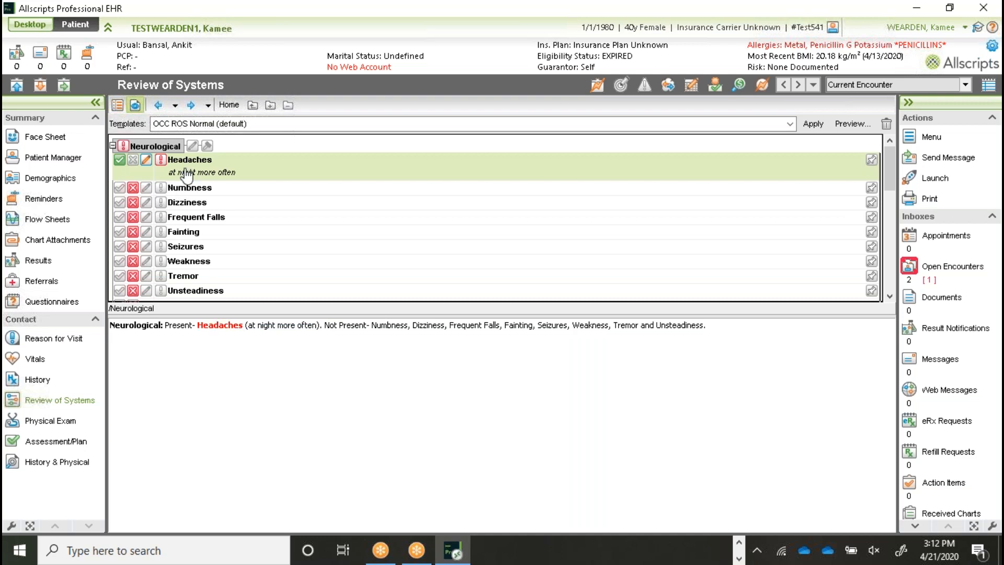
pyautogui.click(230, 105)
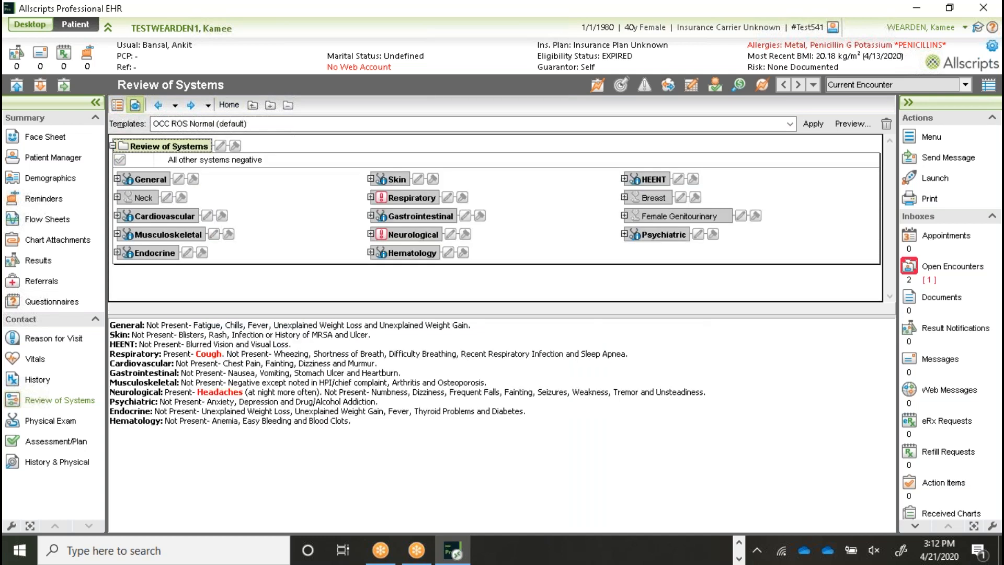
# Step: Mark Anxiety and Depression as present under Psychiatric, each with a priority flag
pyautogui.click(212, 402)
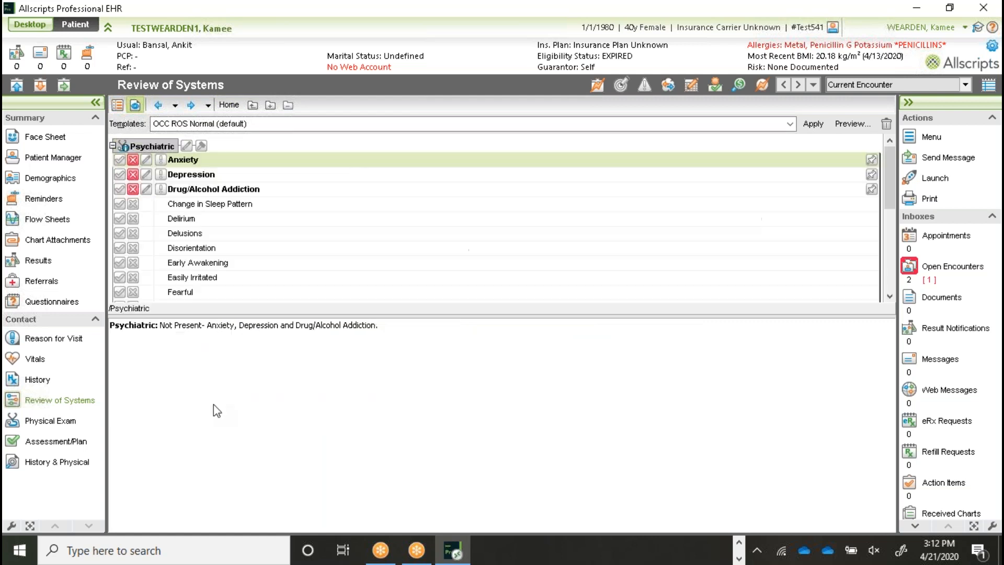
pyautogui.click(119, 160)
pyautogui.click(160, 159)
pyautogui.click(120, 174)
pyautogui.click(162, 175)
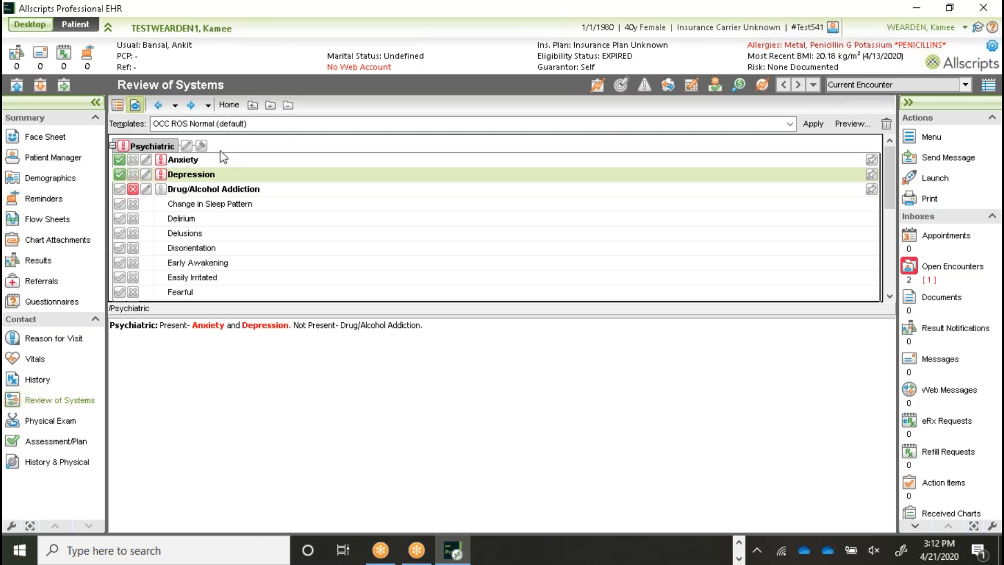
pyautogui.click(230, 104)
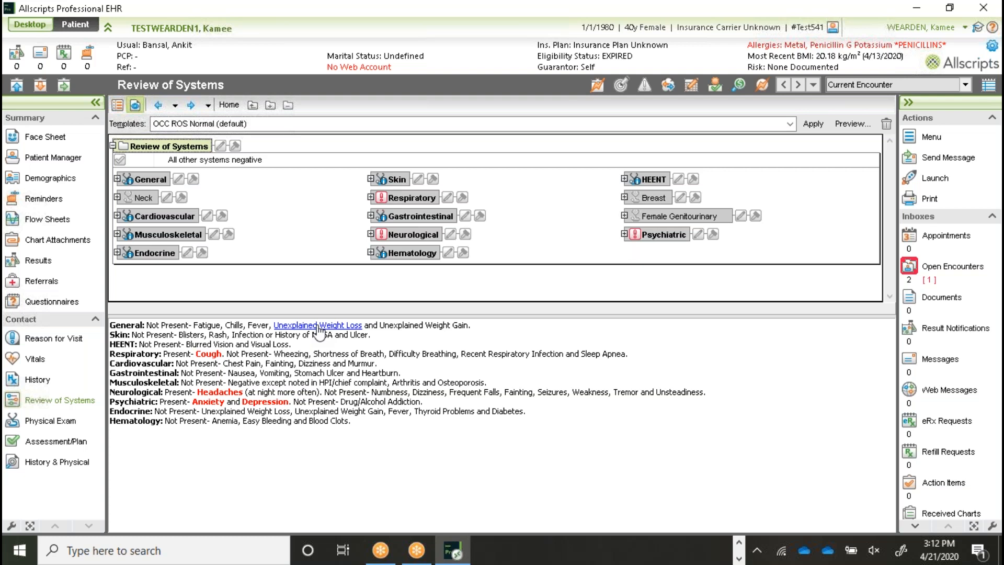
# Step: Go to Physical Exam, glance at the Templates list without choosing, and open the Visit Templates chooser
pyautogui.click(63, 90)
pyautogui.click(52, 424)
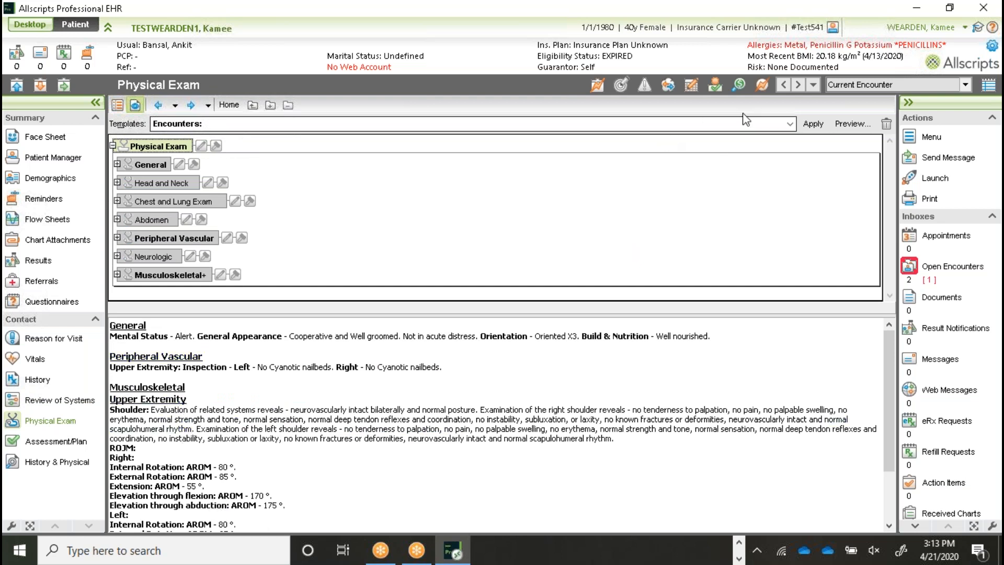
pyautogui.click(789, 124)
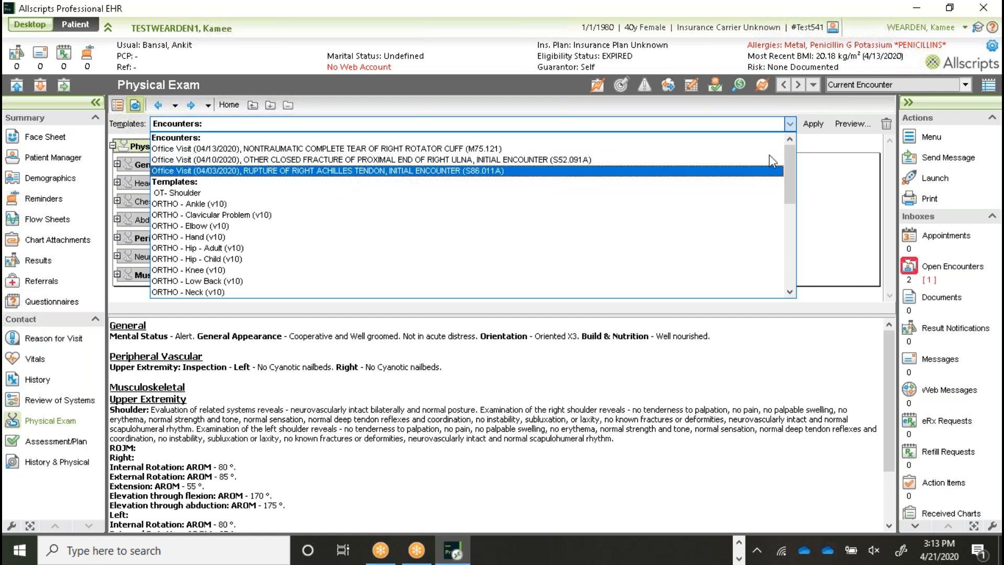
pyautogui.click(790, 124)
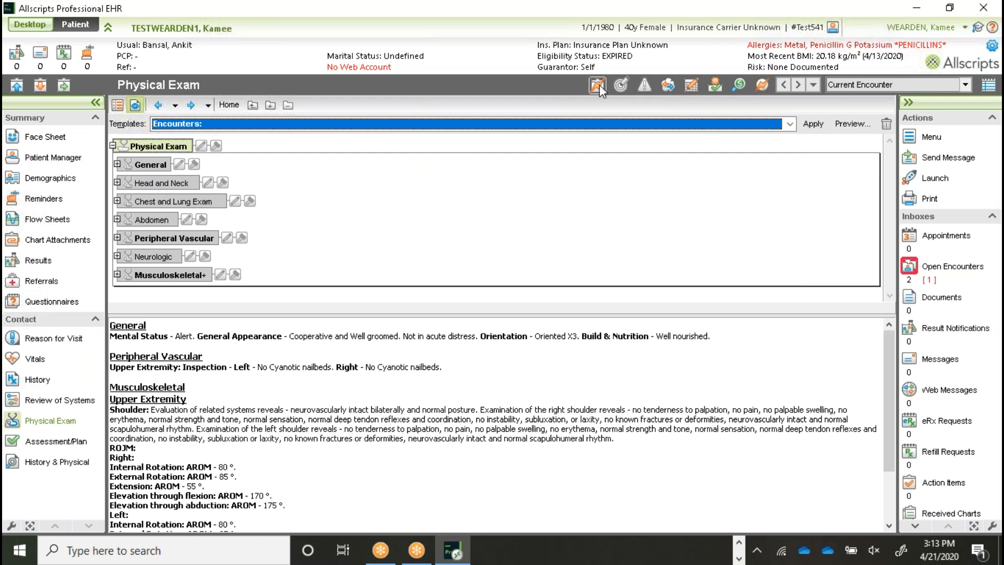
pyautogui.click(599, 85)
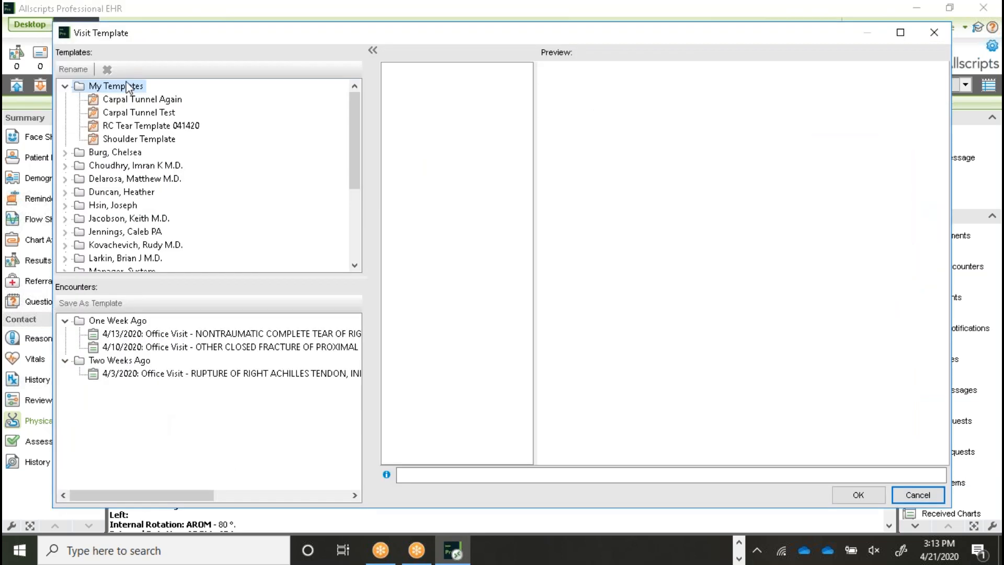
# Step: Preview RC Tear Template 041420, uncheck History of Present Illness (Wrist), and close with OK
pyautogui.click(125, 129)
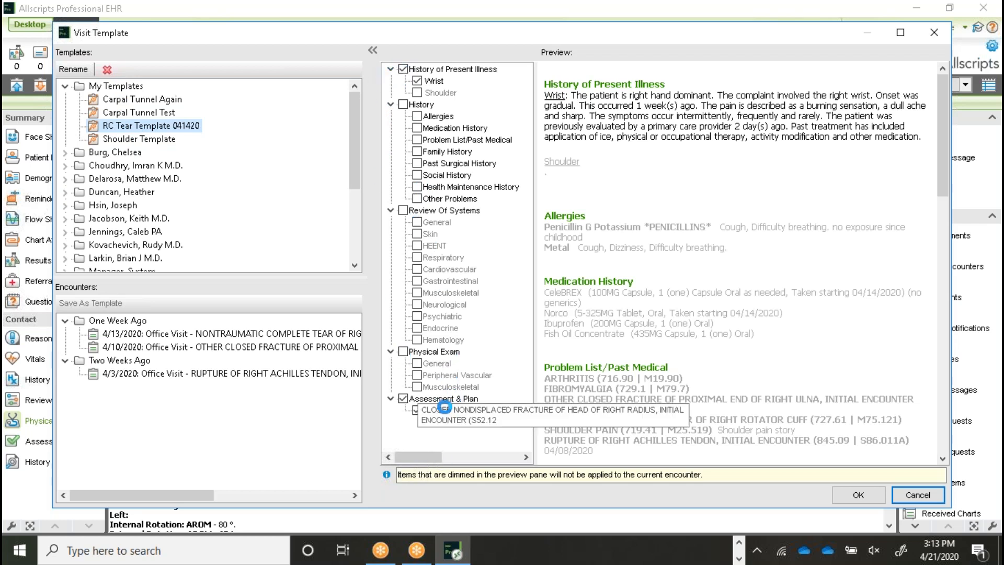
pyautogui.click(403, 69)
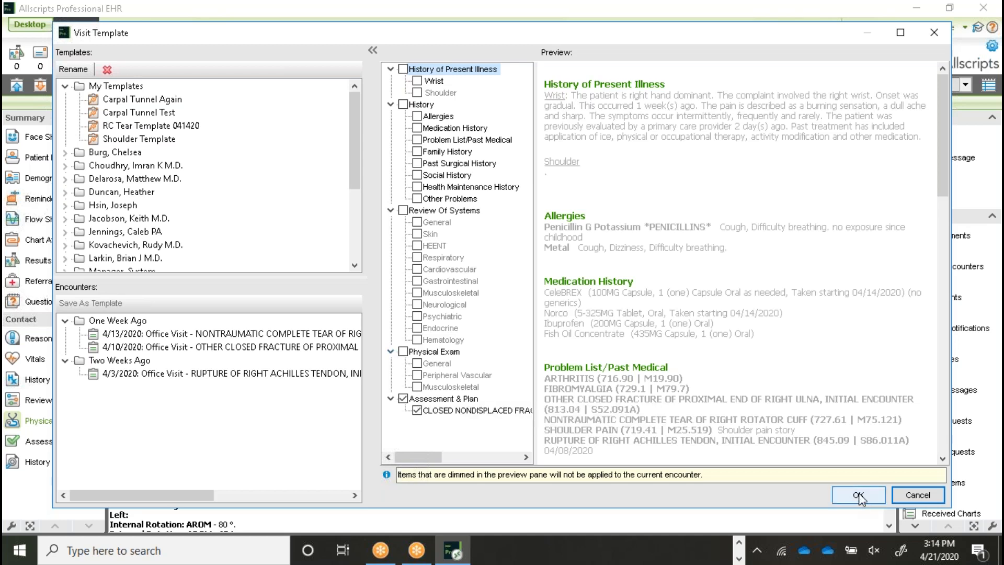
pyautogui.click(935, 498)
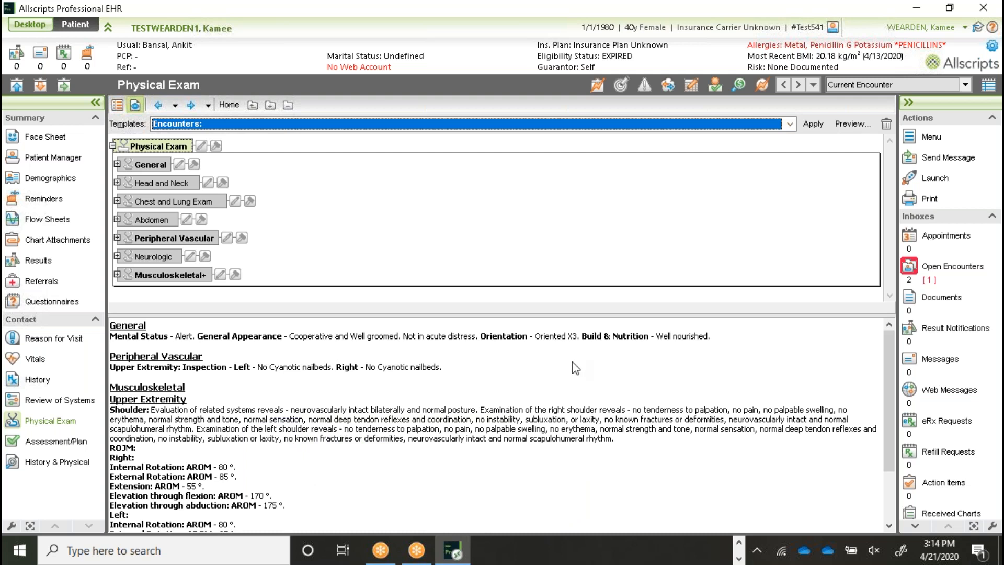
# Step: Add a Physical Exam note 'document your PE Information here' followed by the PE_Hurley_Wrist exam text
pyautogui.click(201, 146)
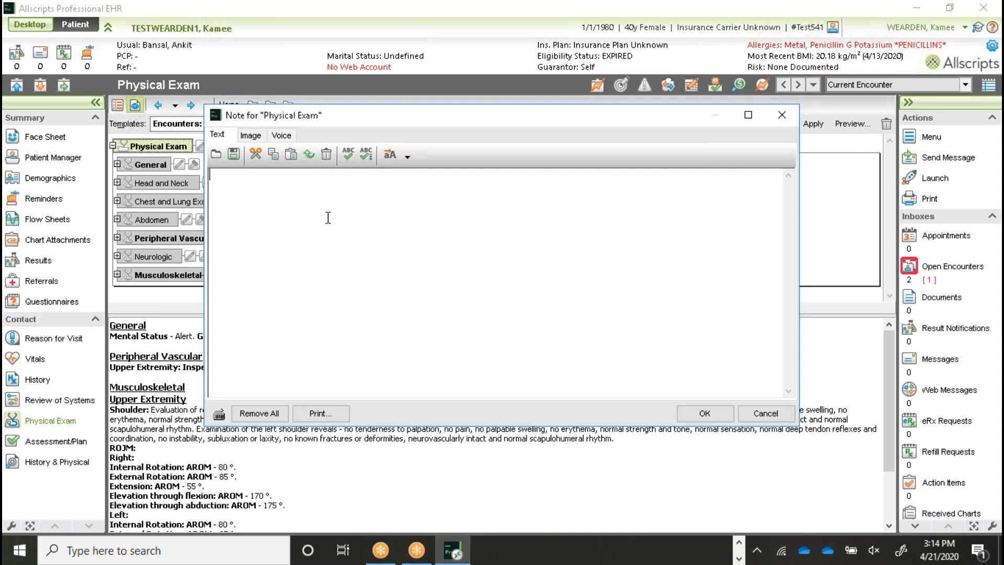
pyautogui.write('docu')
pyautogui.write('n')
pyautogui.press('BackSpace')
pyautogui.press('BackSpace')
pyautogui.write('ument ')
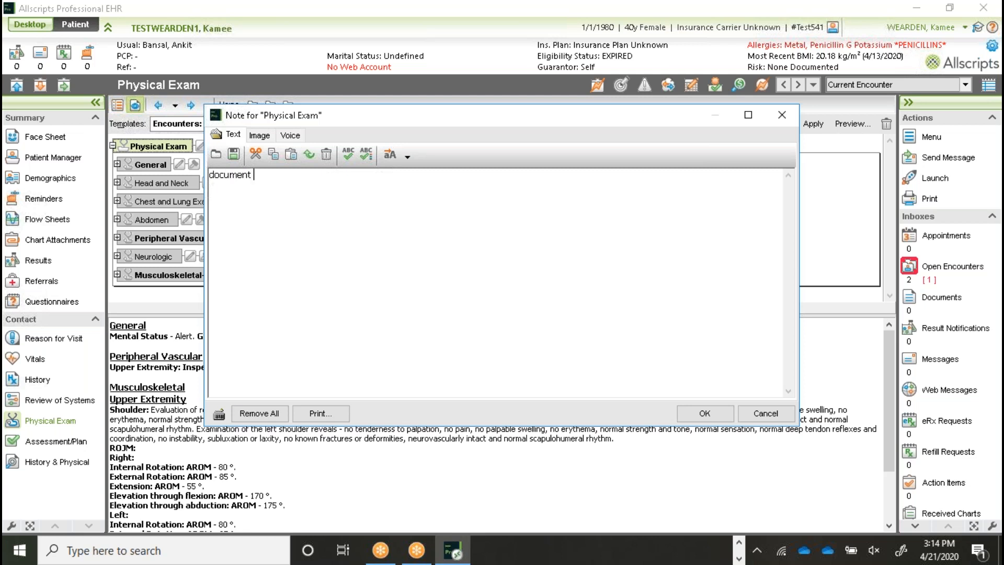
pyautogui.write('you r PE')
pyautogui.click(407, 157)
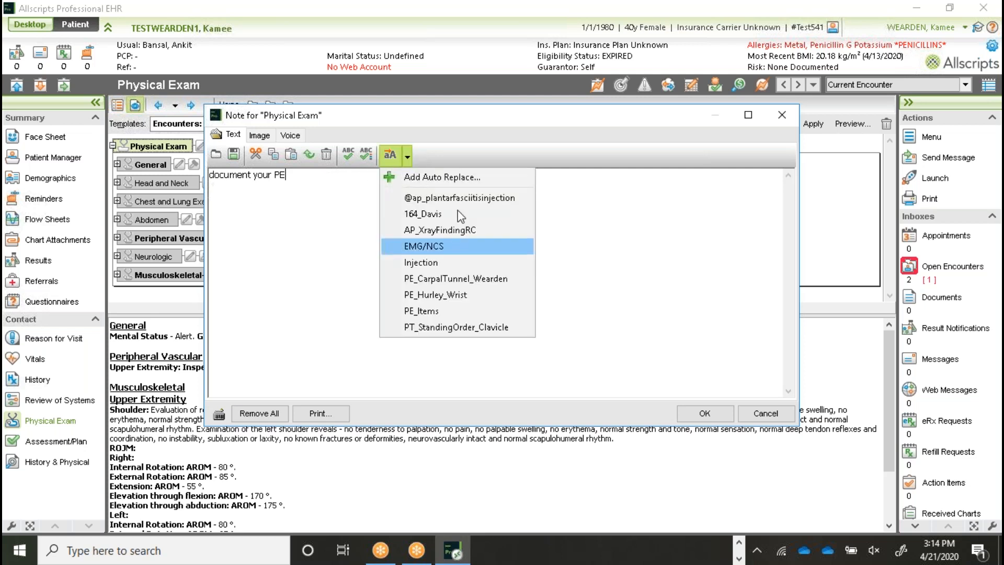
pyautogui.click(458, 281)
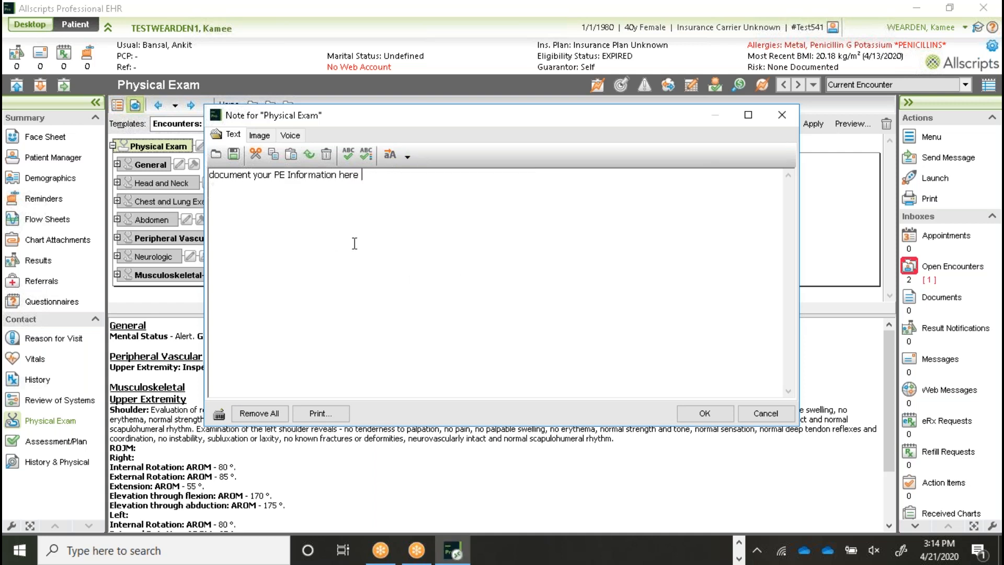
pyautogui.click(407, 158)
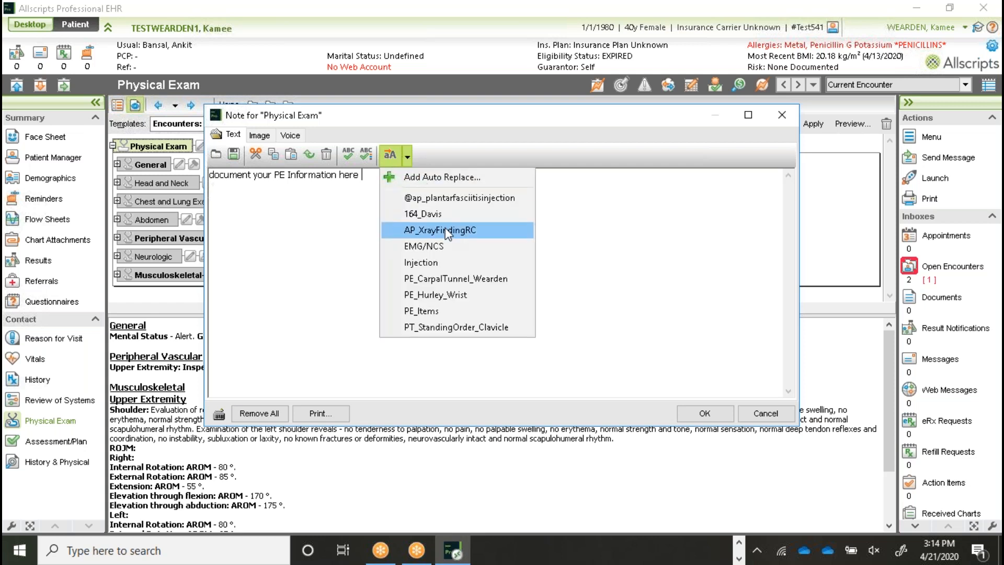
pyautogui.click(462, 296)
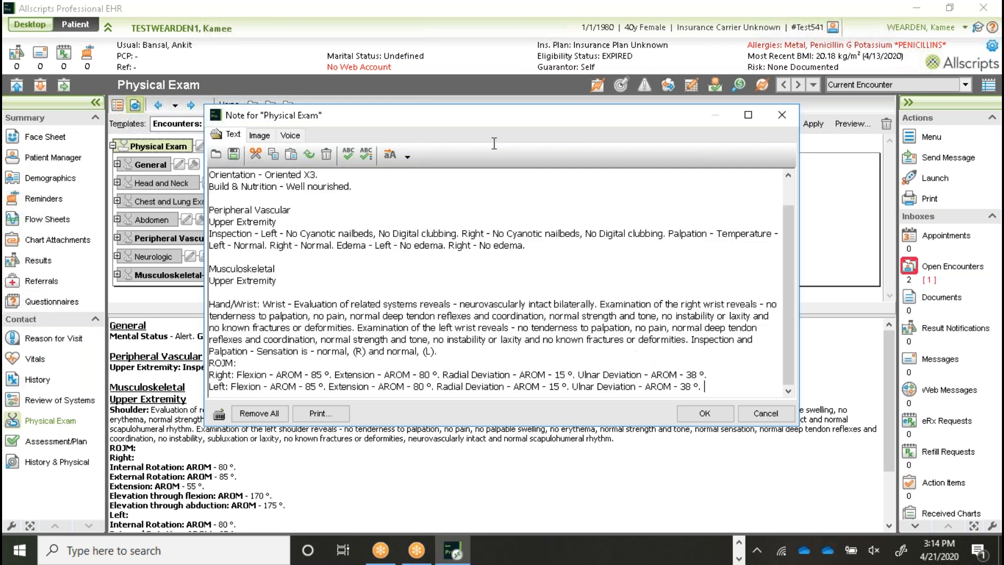
pyautogui.click(705, 413)
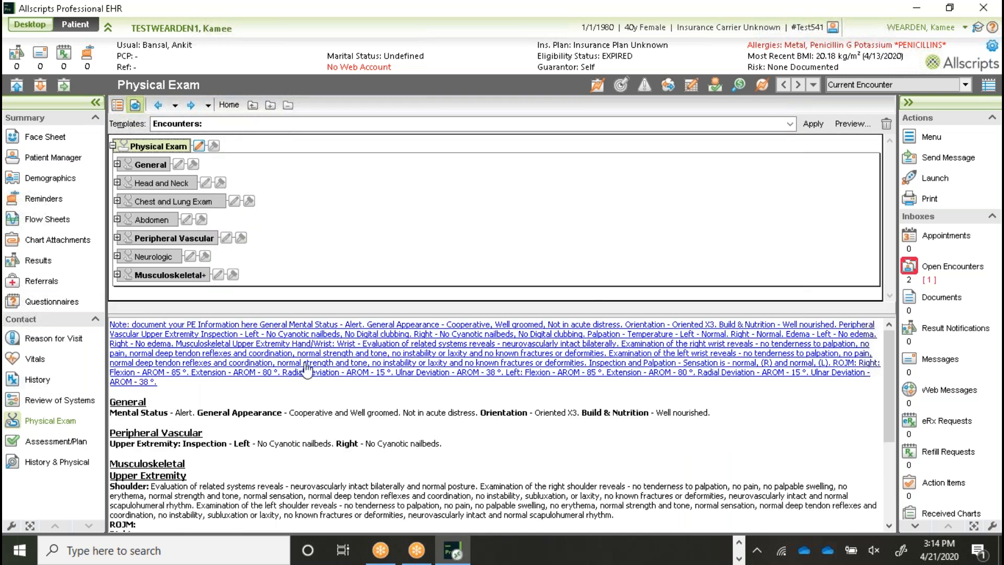
pyautogui.click(47, 445)
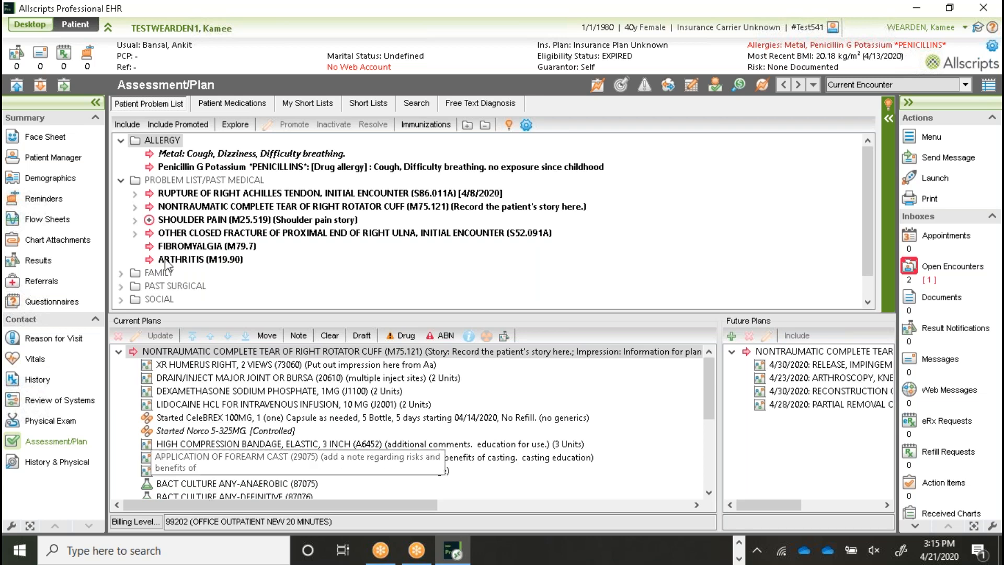
# Step: Show the My Short Lists order folders and widen the Future Plans pane
pyautogui.click(299, 107)
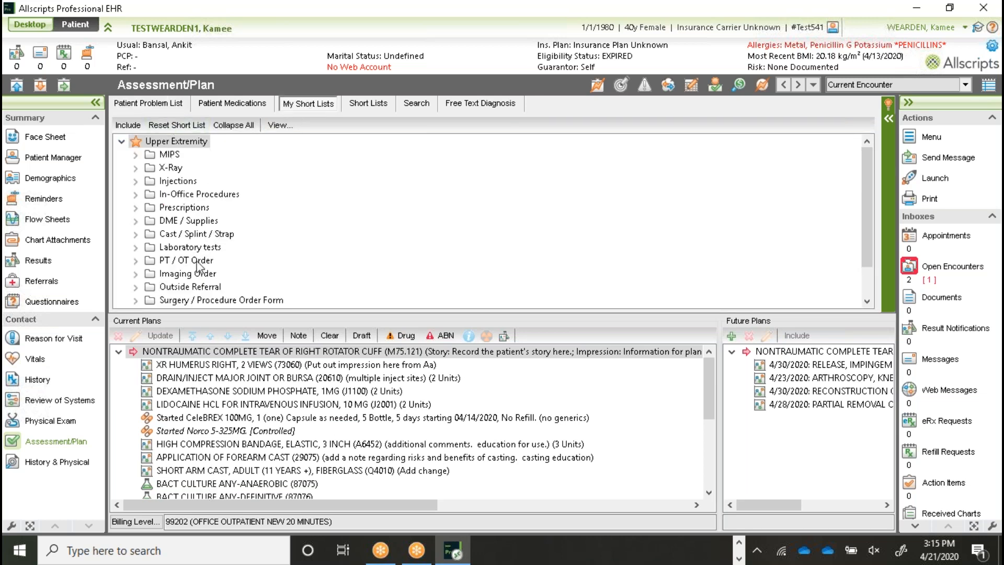
pyautogui.scroll(-1, 197, 265)
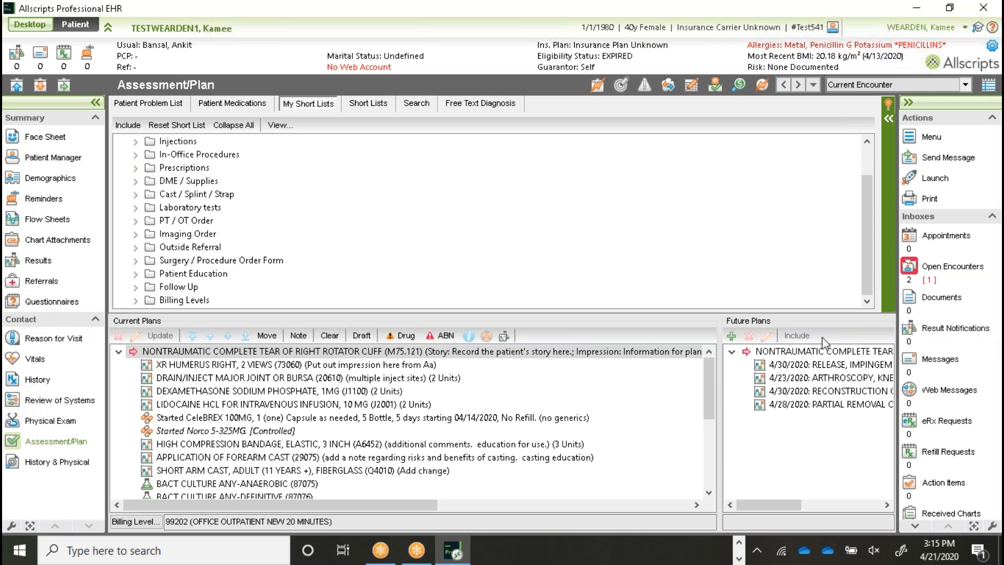
pyautogui.moveTo(721, 418); pyautogui.dragTo(630, 413)
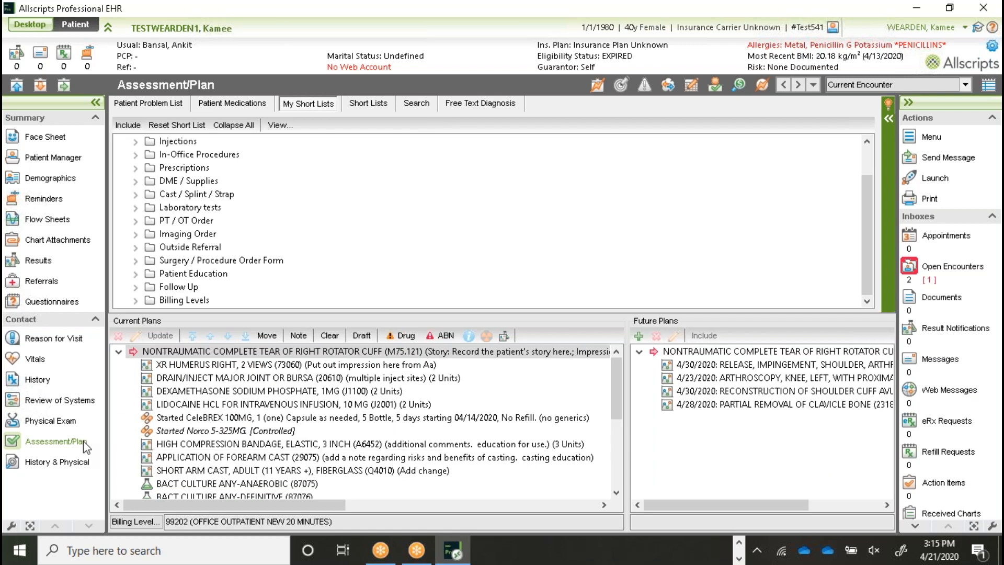
# Step: Open the History & Physical report and scroll through it to review the new Physical Exam note
pyautogui.click(42, 463)
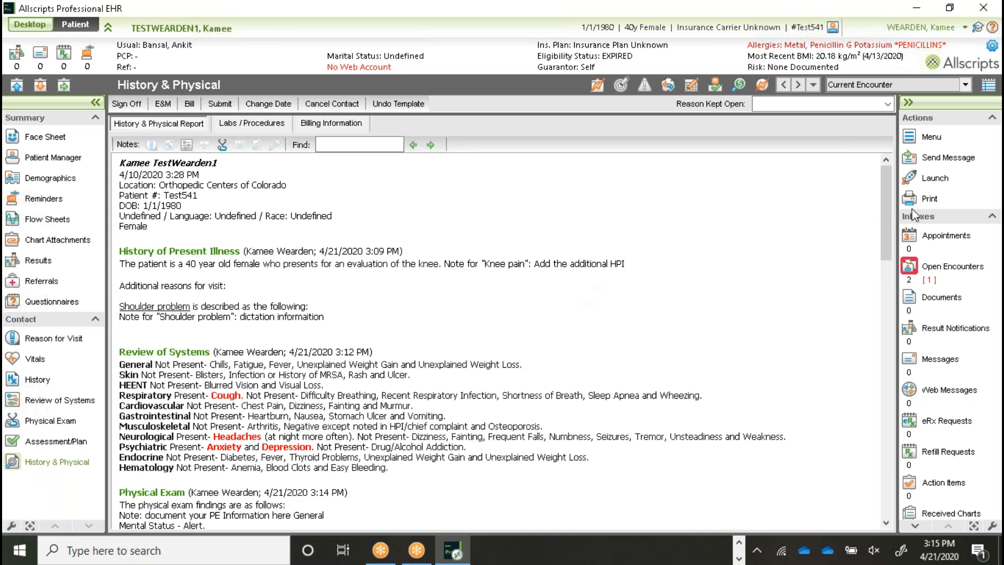
pyautogui.scroll(-5, 887, 197)
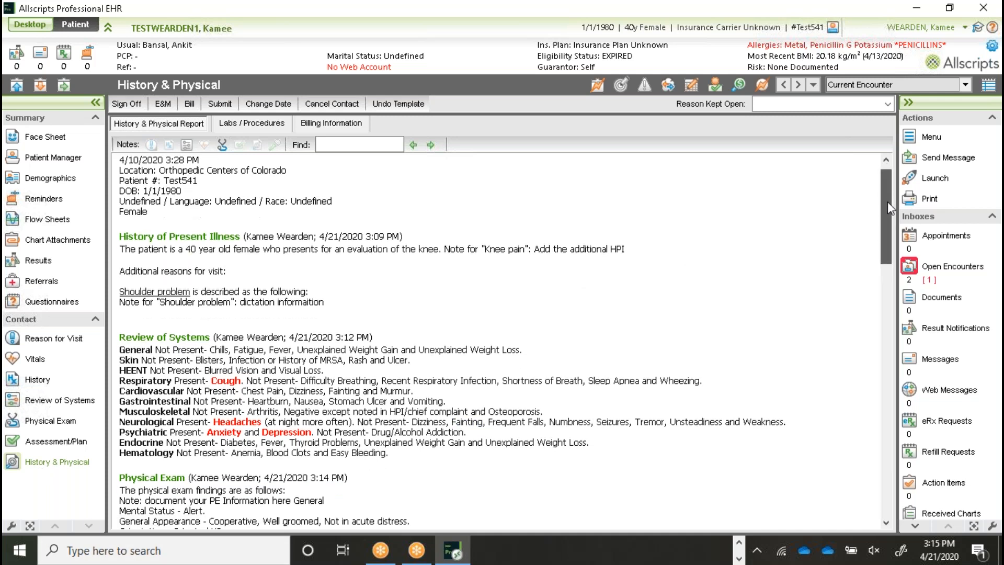
pyautogui.scroll(-9, 912, 246)
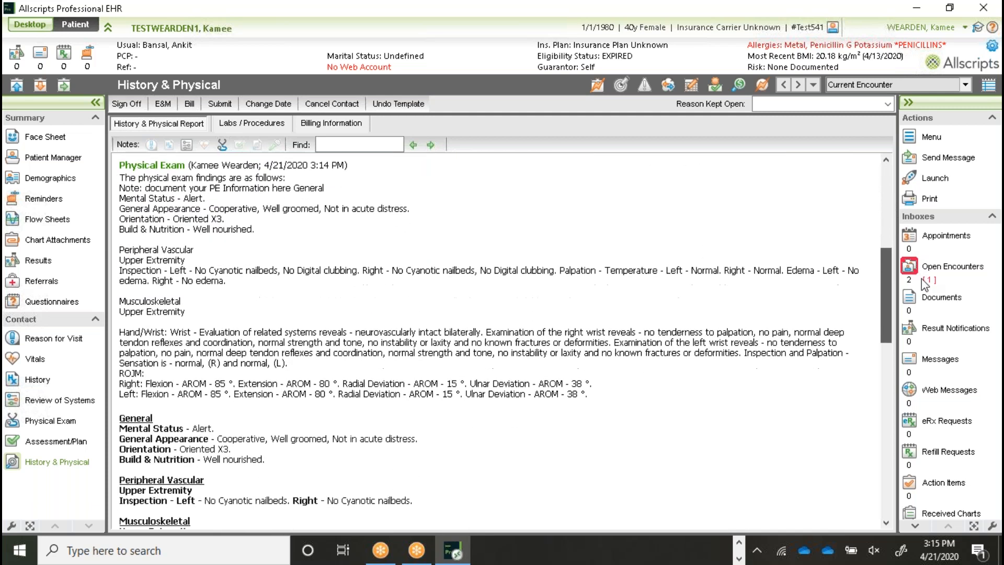
pyautogui.scroll(-12, 922, 333)
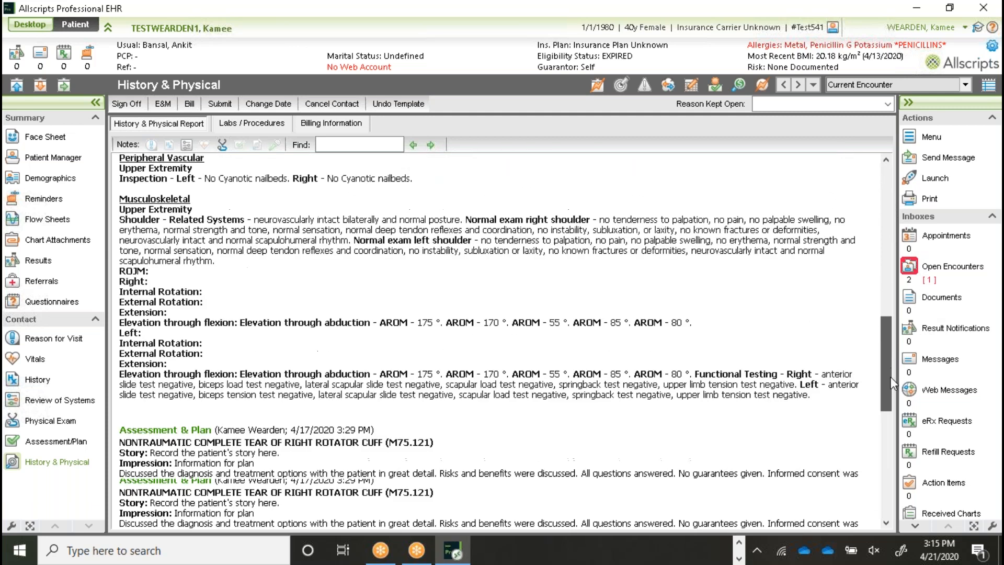
pyautogui.scroll(-8, 899, 397)
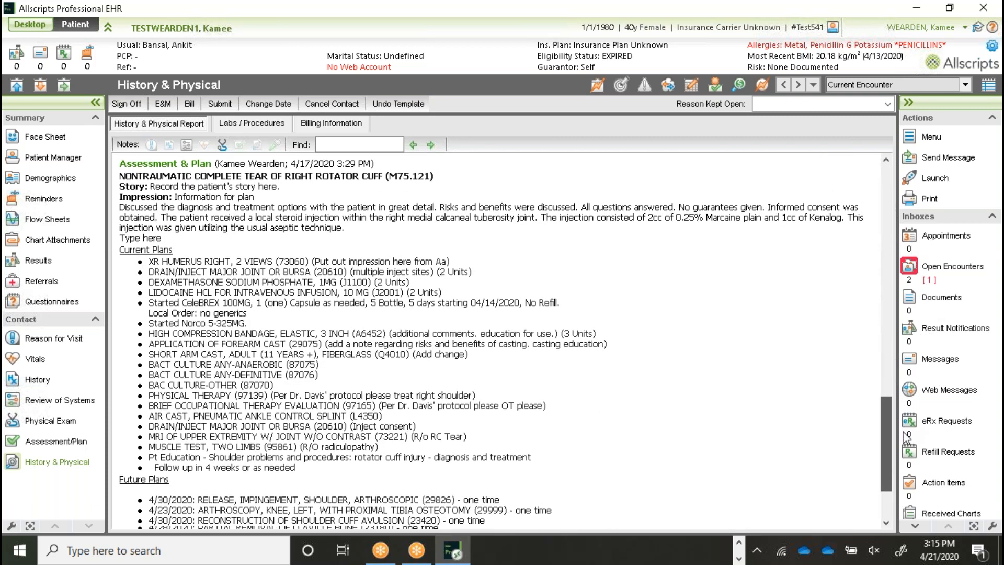
pyautogui.scroll(-1, 906, 460)
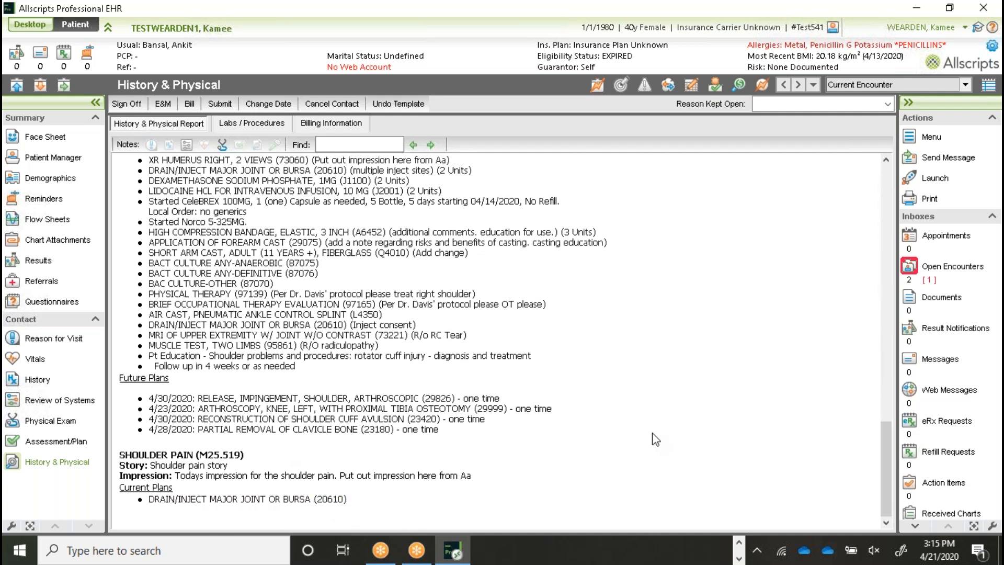
pyautogui.click(888, 160)
pyautogui.scroll(5, 889, 159)
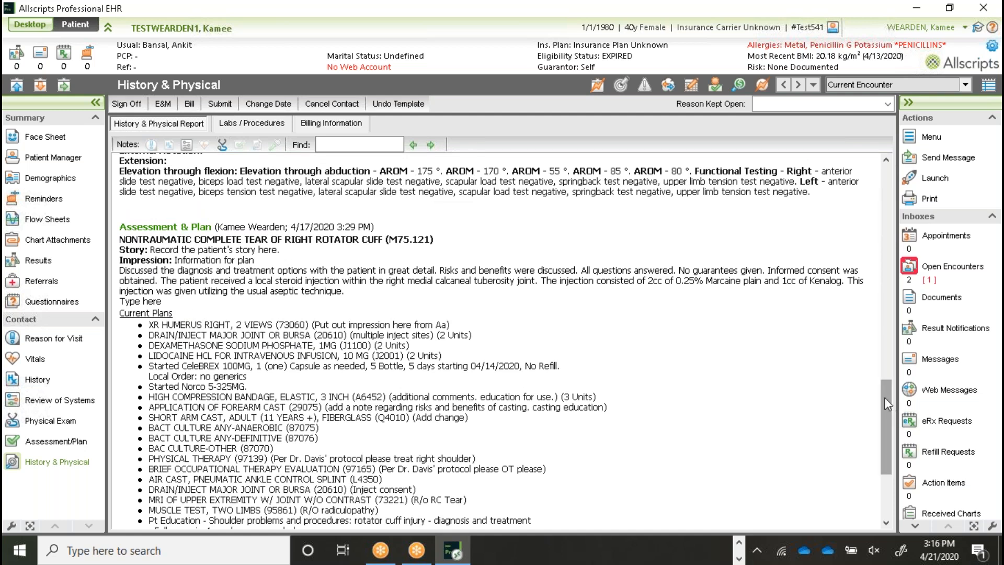
pyautogui.moveTo(884, 397); pyautogui.dragTo(867, 234)
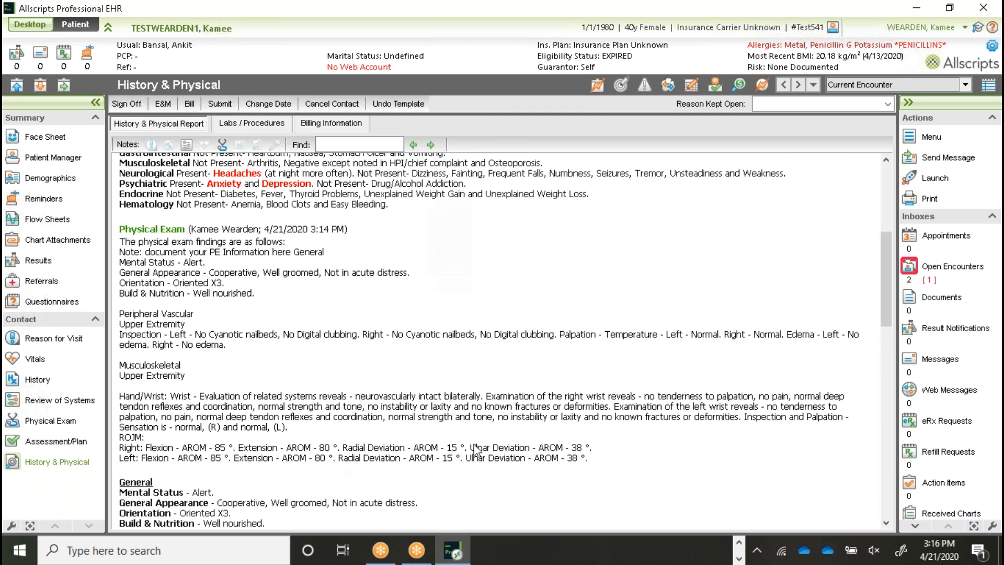
pyautogui.scroll(1, 889, 231)
pyautogui.moveTo(889, 231); pyautogui.dragTo(889, 172)
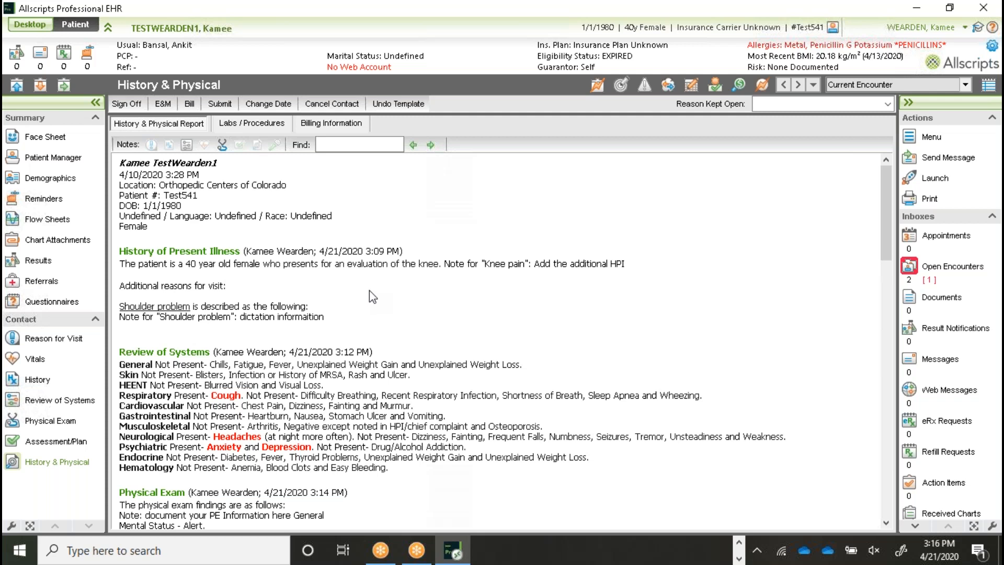
pyautogui.click(131, 103)
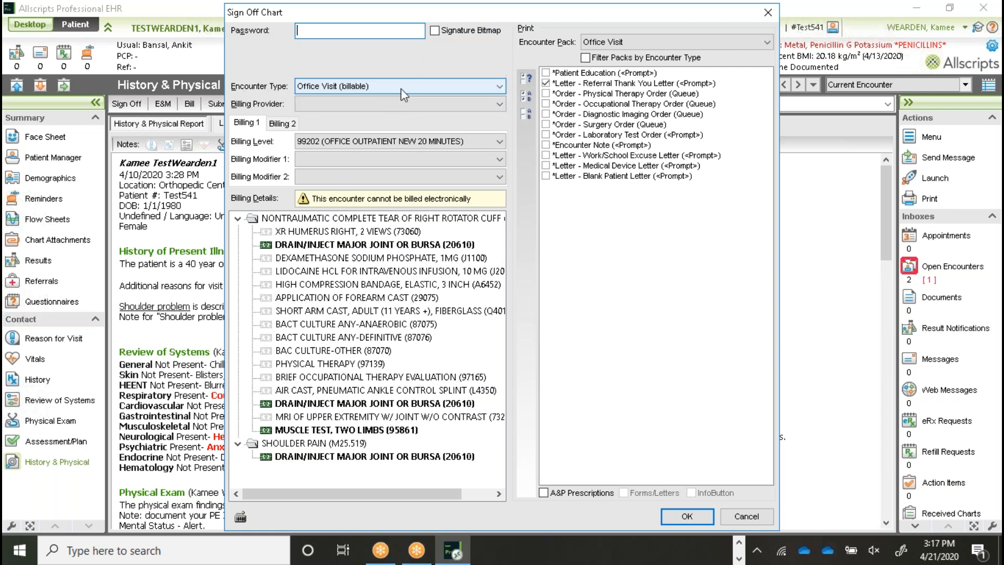
# Step: Open the Encounter Type dropdown in the Sign Off Chart for the Office Visit
pyautogui.click(358, 92)
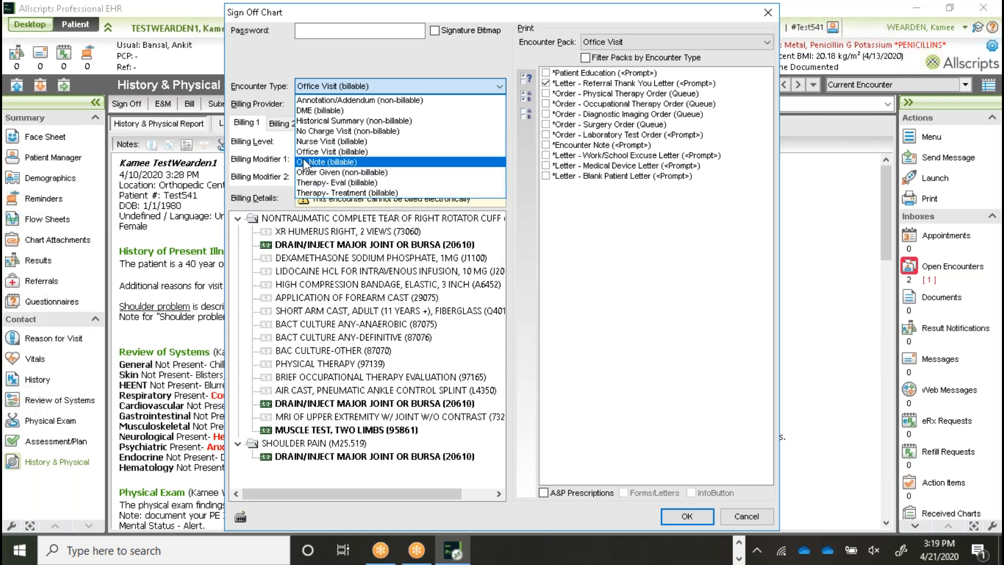
# Step: Keep Office Visit (billable) as the encounter type and list the billing level codes
pyautogui.click(350, 152)
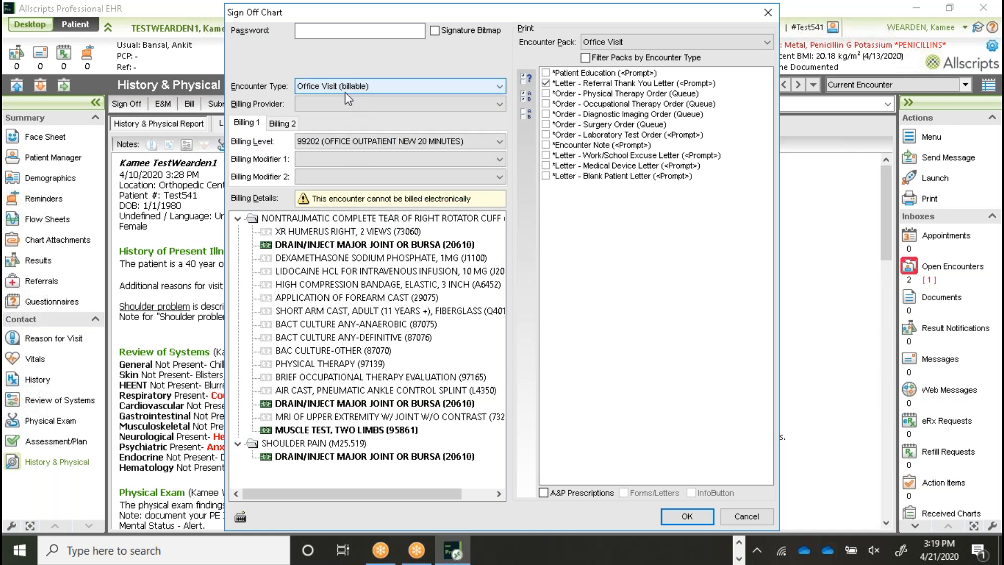
pyautogui.click(405, 137)
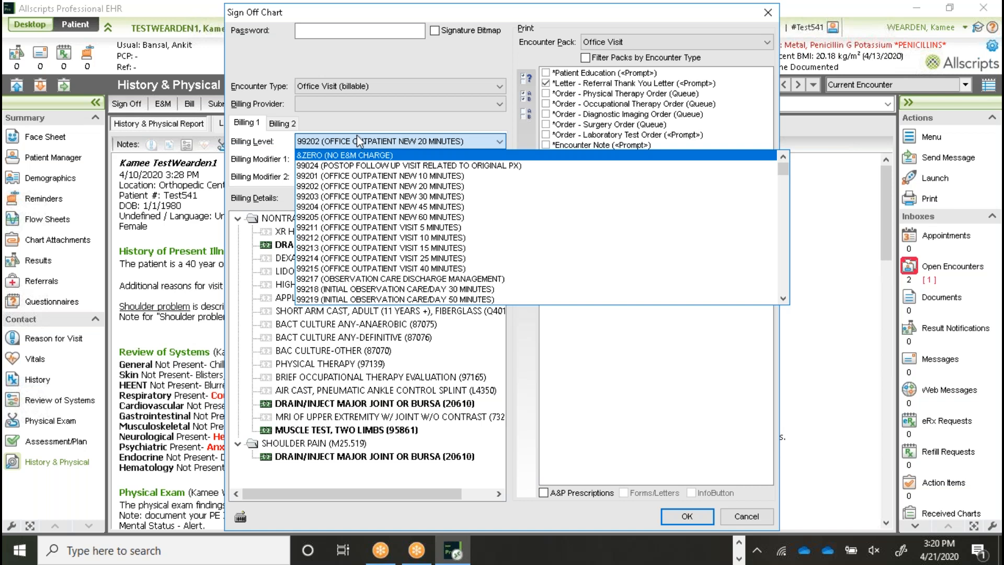
# Step: Choose billing level 99213, Office Outpatient Visit 15 Minutes
pyautogui.click(373, 248)
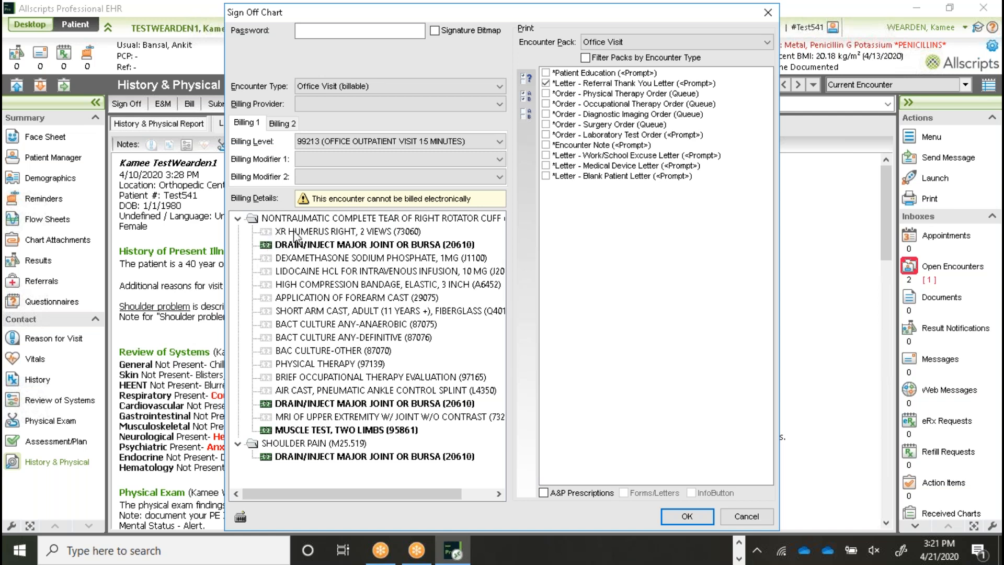
# Step: Bill XR Humerus Right, Dexamethasone, Lidocaine, High Compression Bandage, Forearm Cast and Short Arm Cast
pyautogui.click(265, 233)
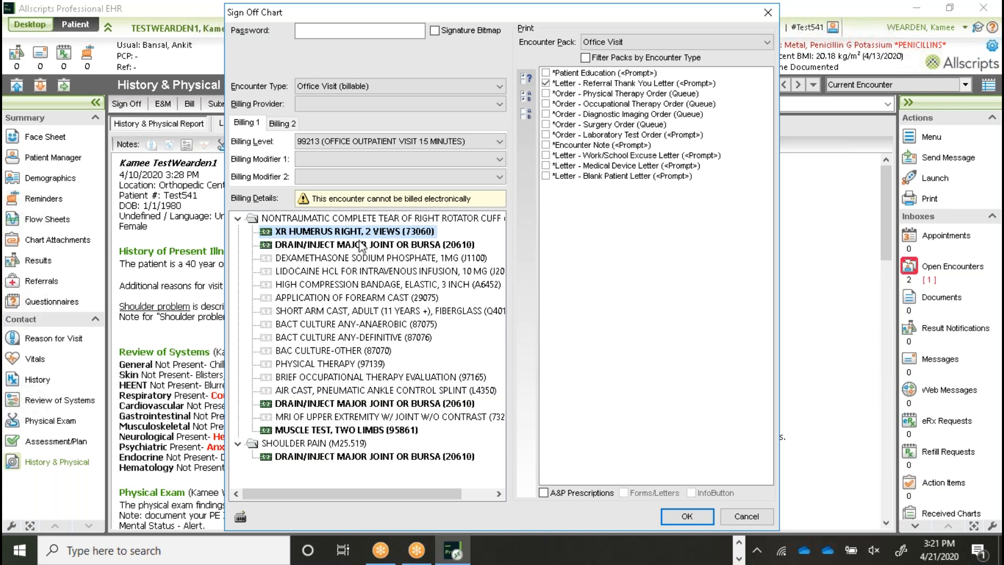
pyautogui.click(266, 261)
pyautogui.click(267, 273)
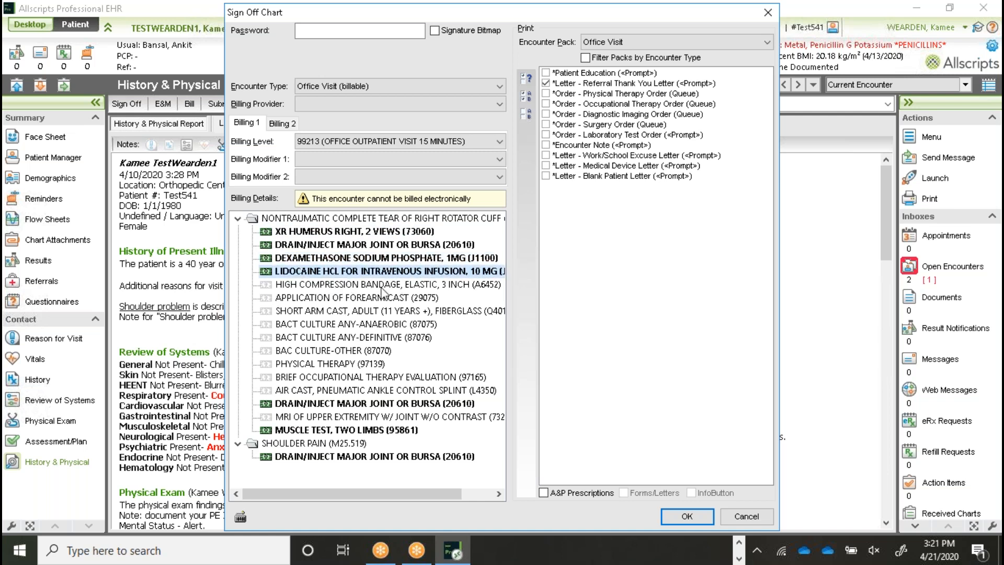
pyautogui.click(267, 285)
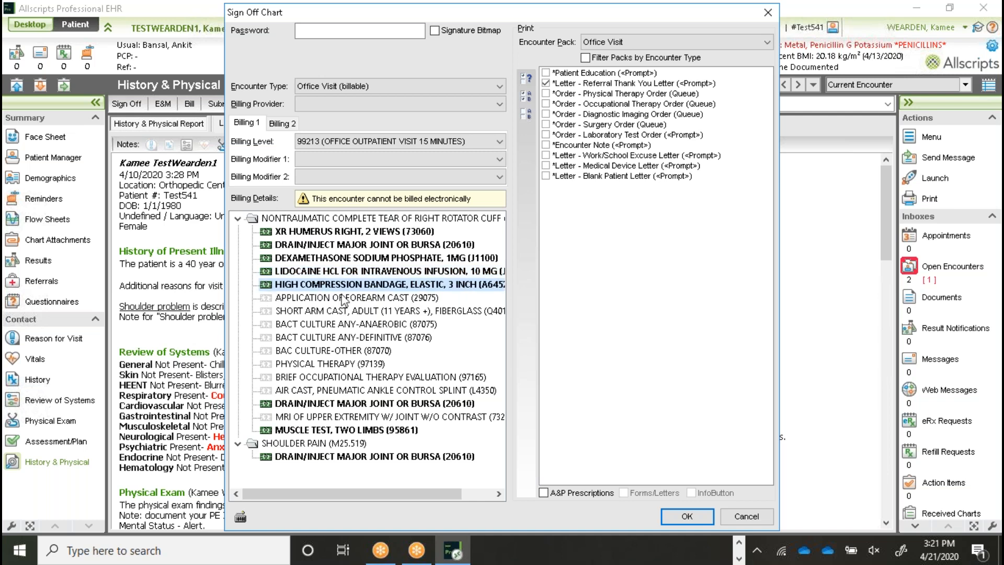
pyautogui.click(266, 299)
pyautogui.click(267, 299)
pyautogui.click(267, 312)
pyautogui.click(266, 312)
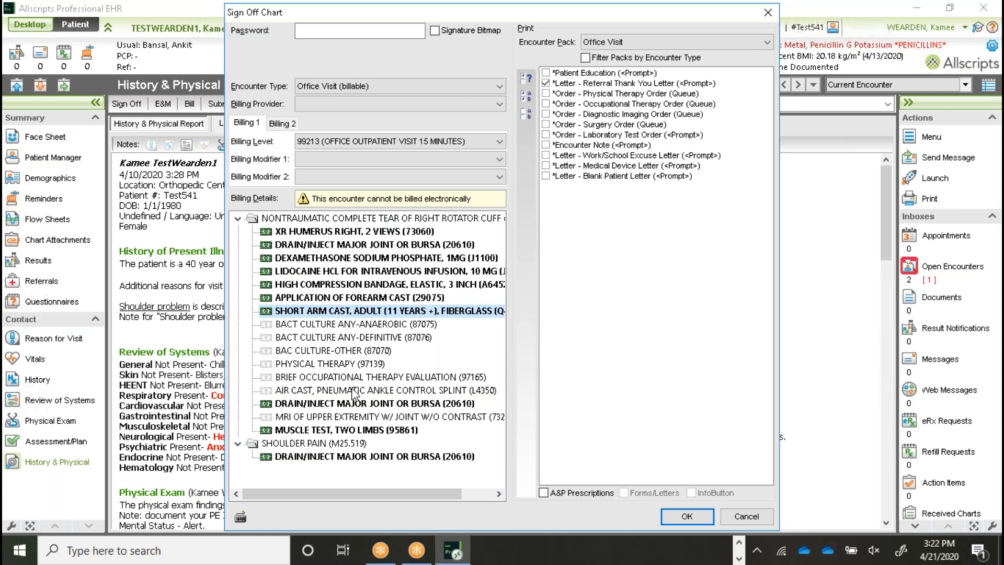
# Step: Bill the AIR CAST ankle splint and exclude MUSCLE TEST, TWO LIMBS from billing
pyautogui.click(266, 390)
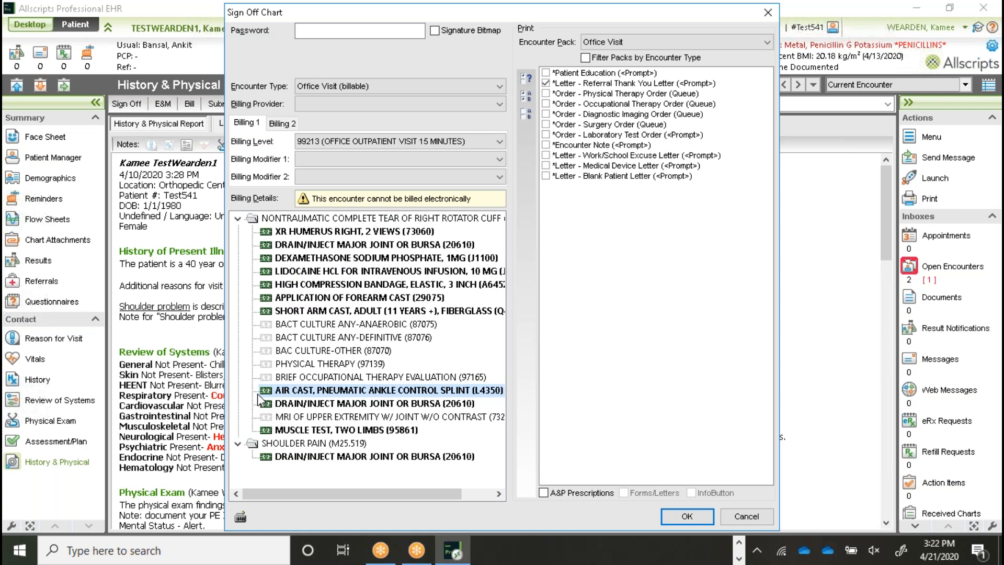
pyautogui.click(265, 390)
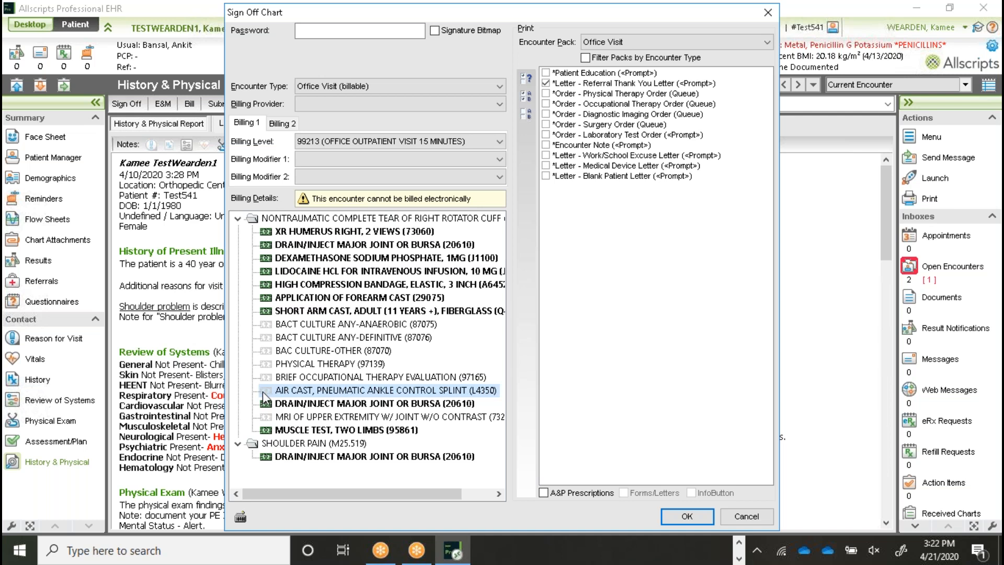
pyautogui.click(265, 390)
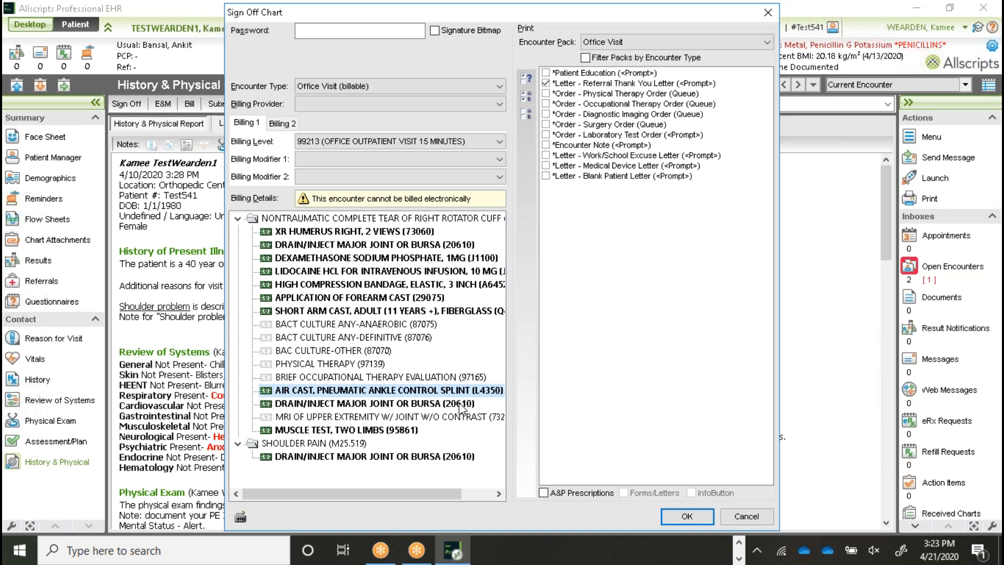
pyautogui.click(266, 432)
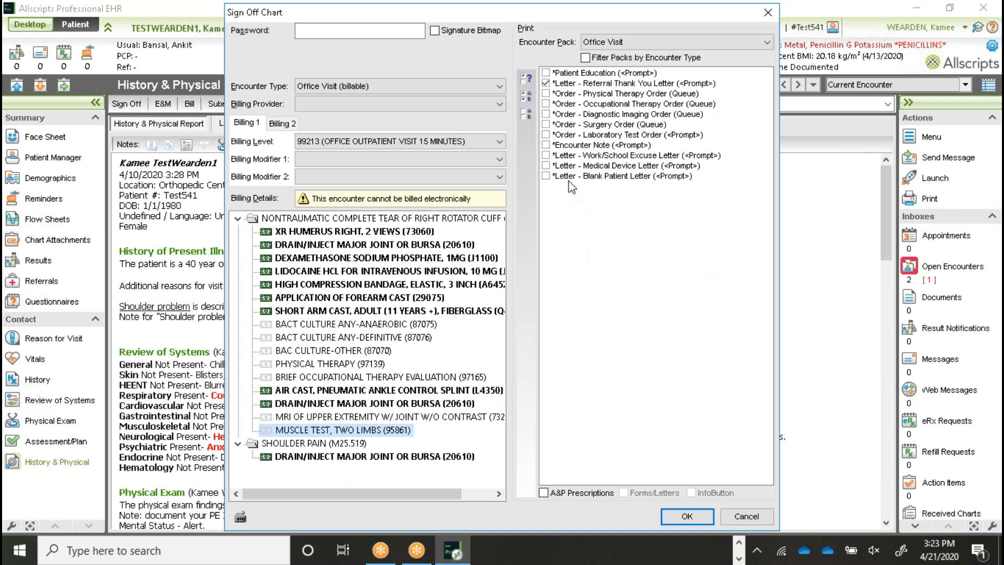
# Step: Tick Patient Education, the PT, OT, imaging, surgery and lab orders, and Blank Patient Letter for printing
pyautogui.click(546, 73)
pyautogui.click(546, 83)
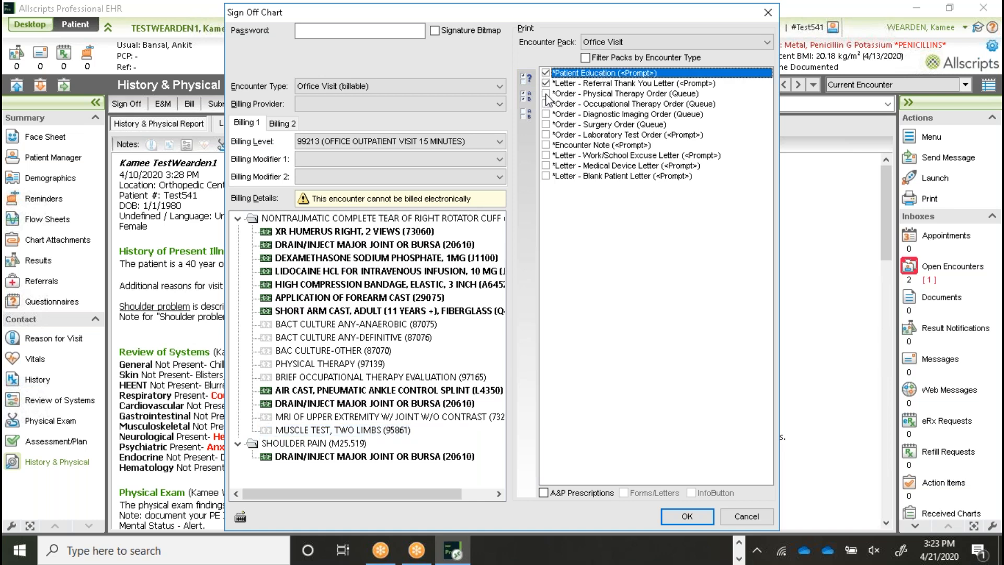
pyautogui.click(546, 94)
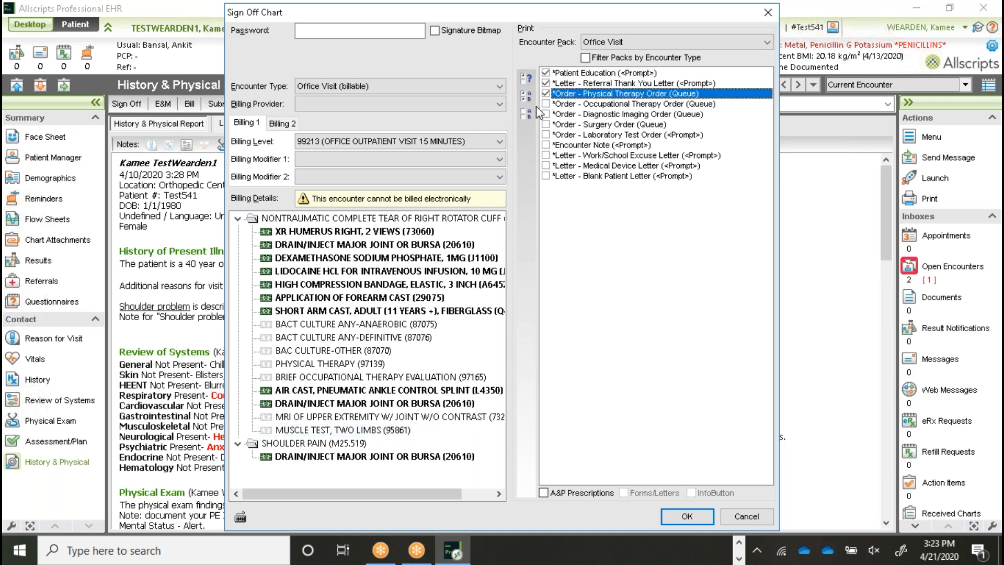
pyautogui.click(546, 103)
pyautogui.click(545, 114)
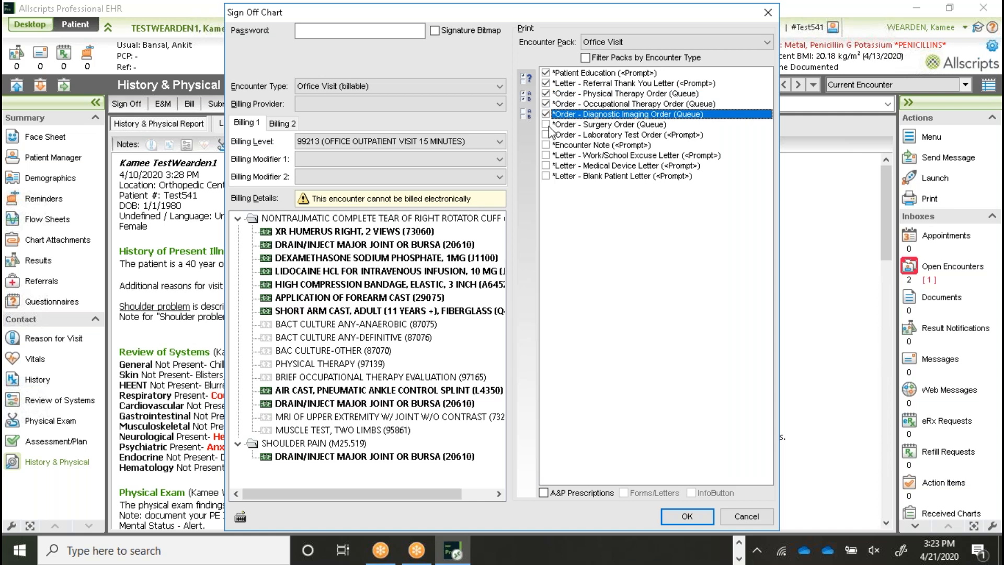
pyautogui.click(546, 125)
pyautogui.click(547, 135)
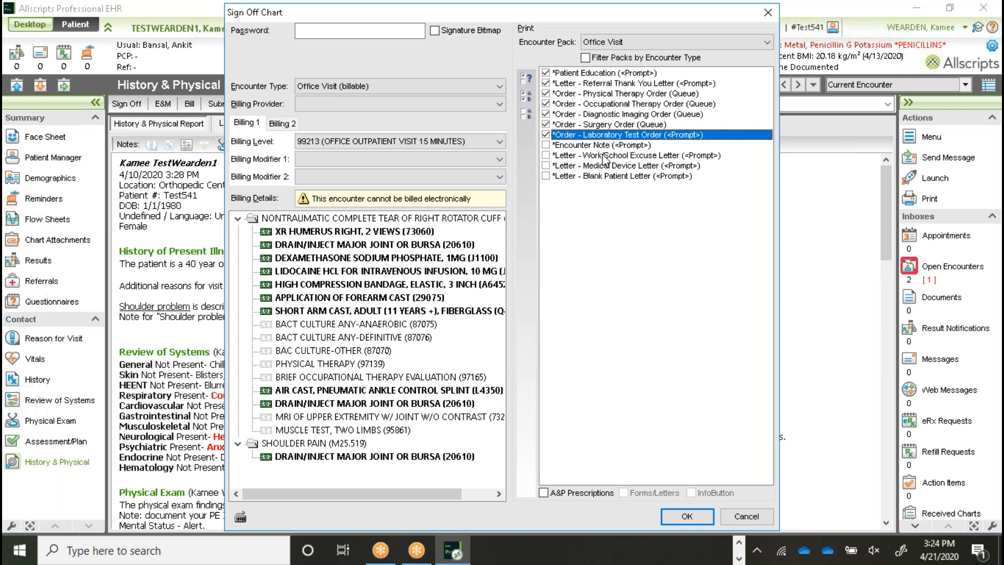
pyautogui.click(545, 176)
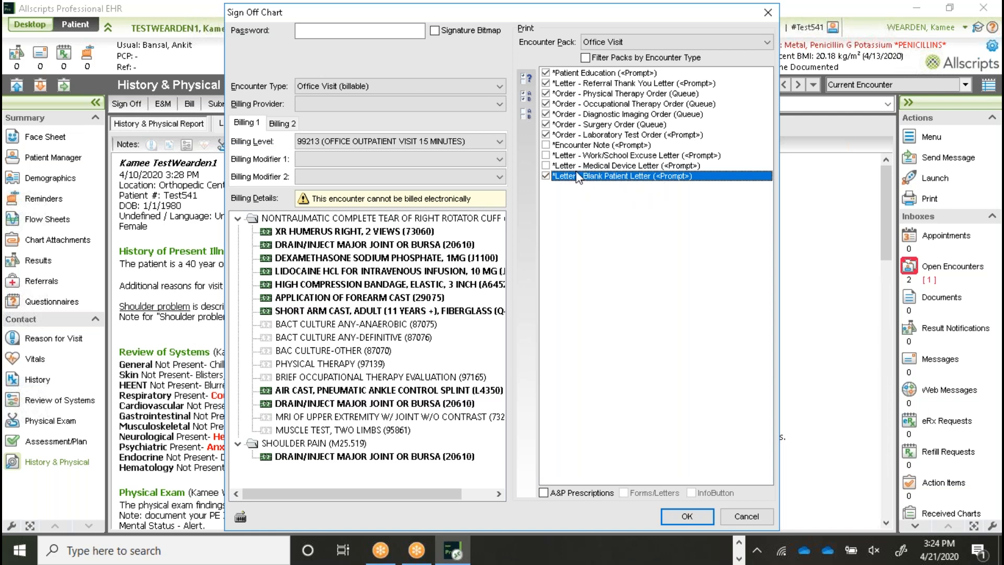
# Step: Sign off the chart to reach the Referral Thank You Letter caregiver choice
pyautogui.click(687, 517)
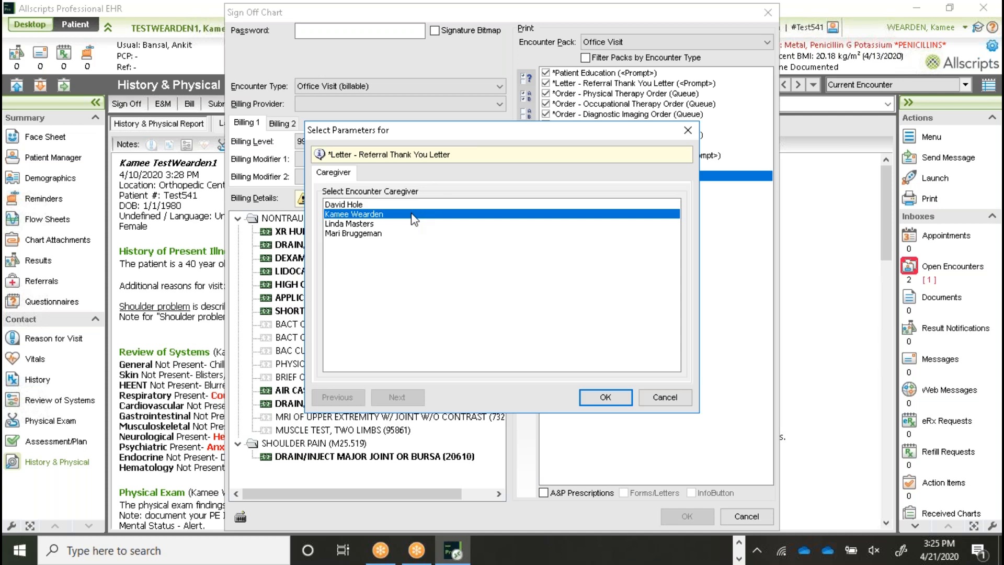
# Step: Confirm the referral letter caregiver and limit the physical therapy order to 97139
pyautogui.click(605, 396)
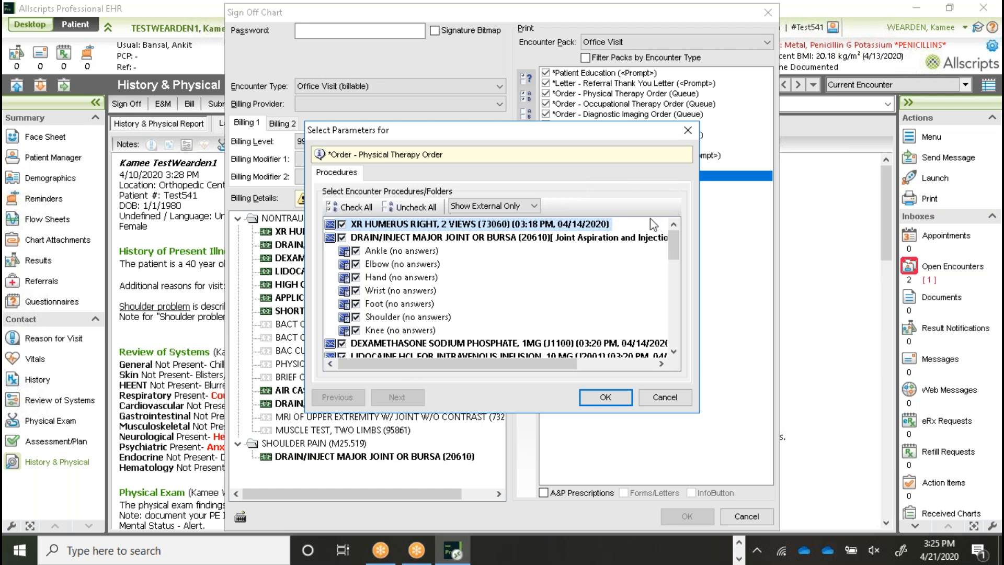
pyautogui.moveTo(672, 240); pyautogui.dragTo(690, 330)
pyautogui.moveTo(673, 334); pyautogui.dragTo(668, 235)
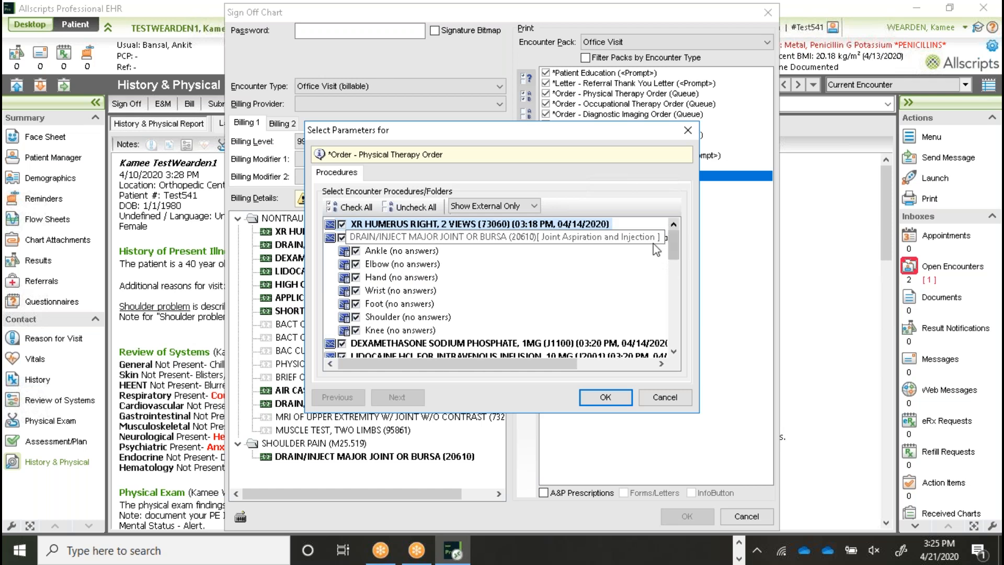
pyautogui.click(415, 206)
pyautogui.moveTo(673, 238); pyautogui.dragTo(673, 292)
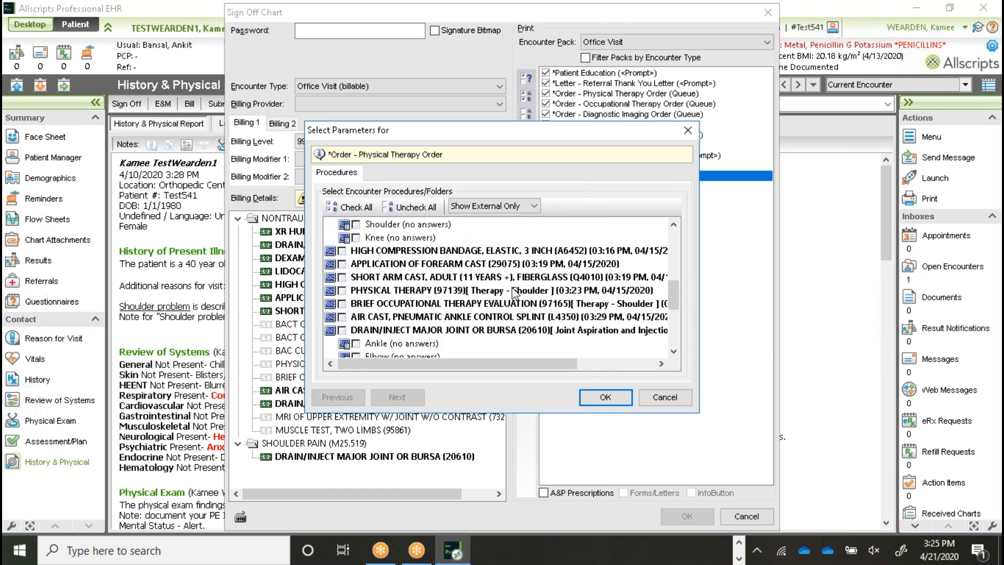
pyautogui.click(342, 291)
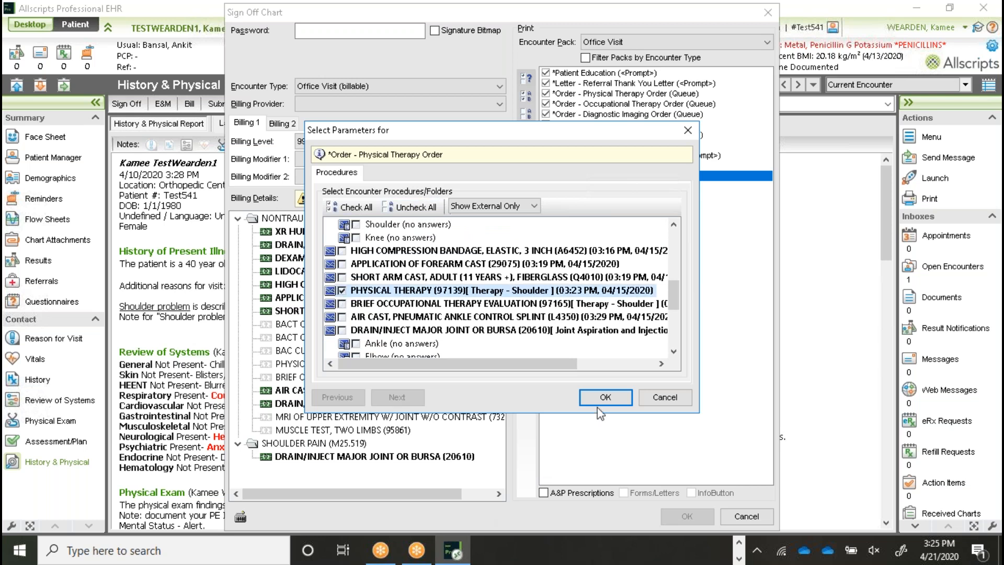
pyautogui.click(606, 397)
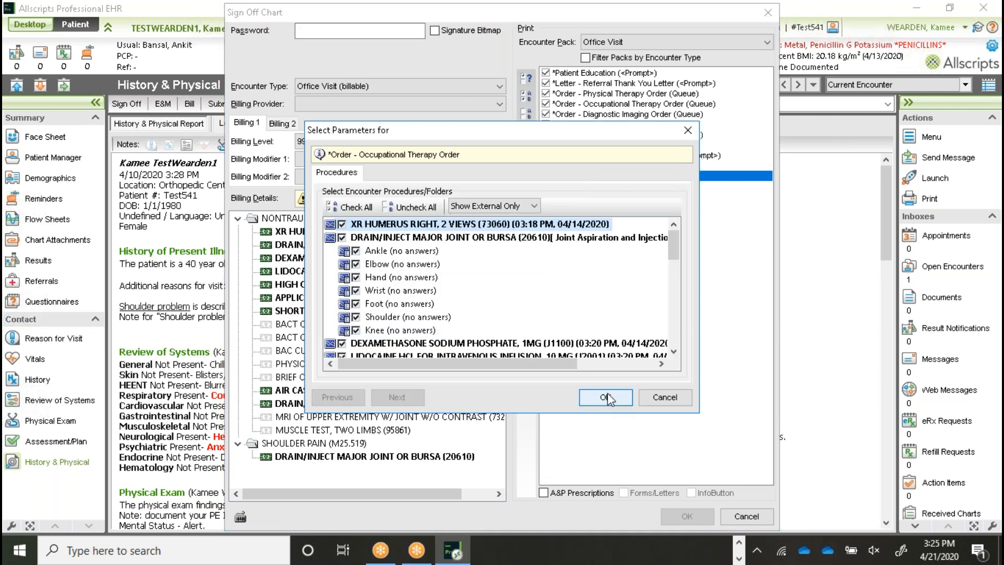
# Step: Limit the occupational therapy order to the brief OT evaluation 97165
pyautogui.click(416, 207)
pyautogui.scroll(-2, 440, 279)
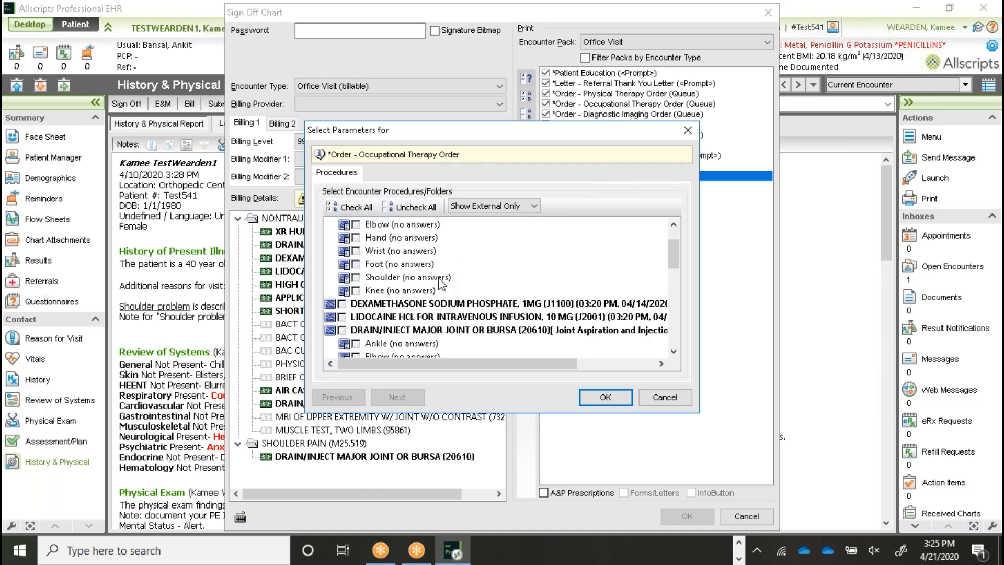
pyautogui.scroll(-2, 440, 279)
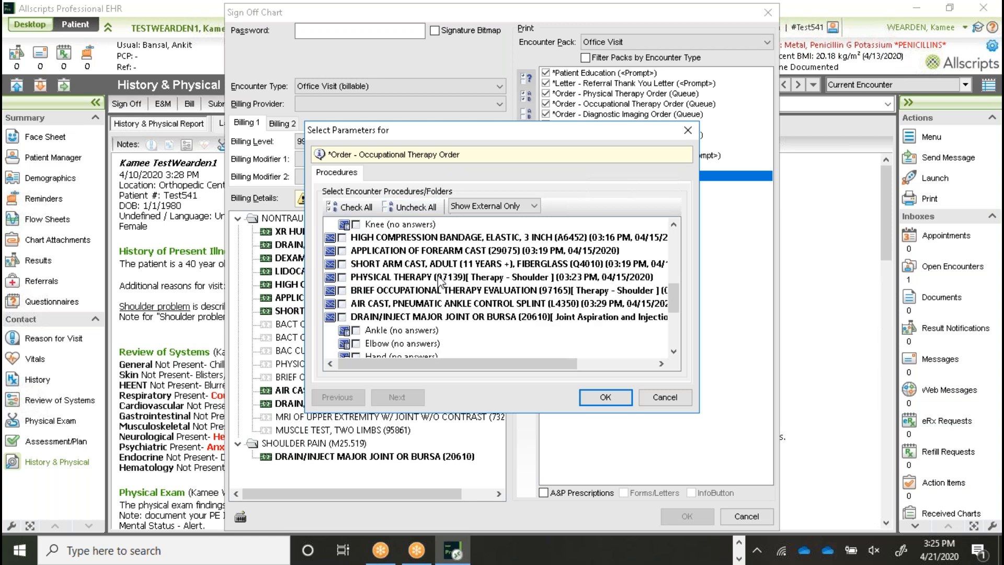
pyautogui.scroll(-1, 440, 282)
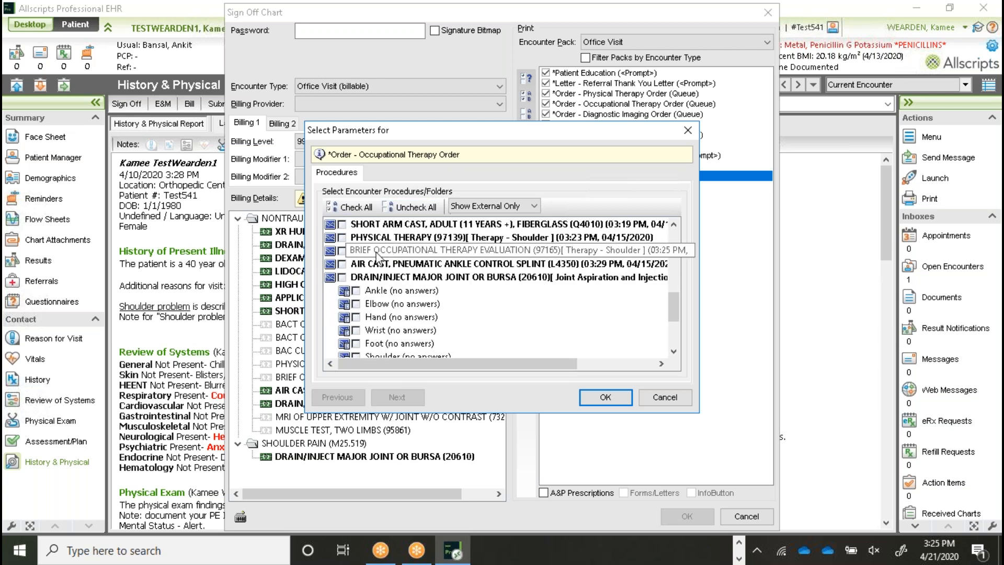
pyautogui.click(342, 252)
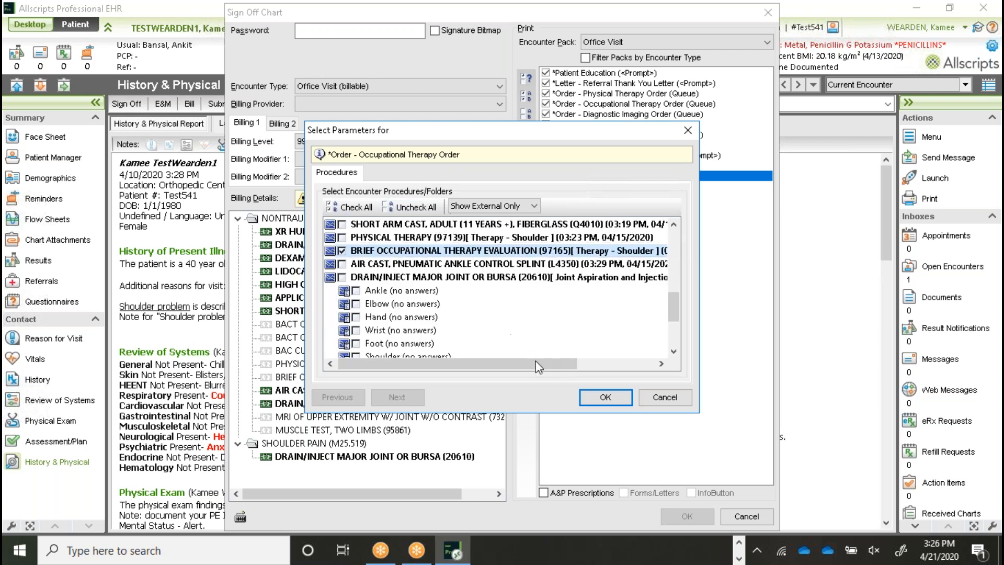
pyautogui.click(602, 397)
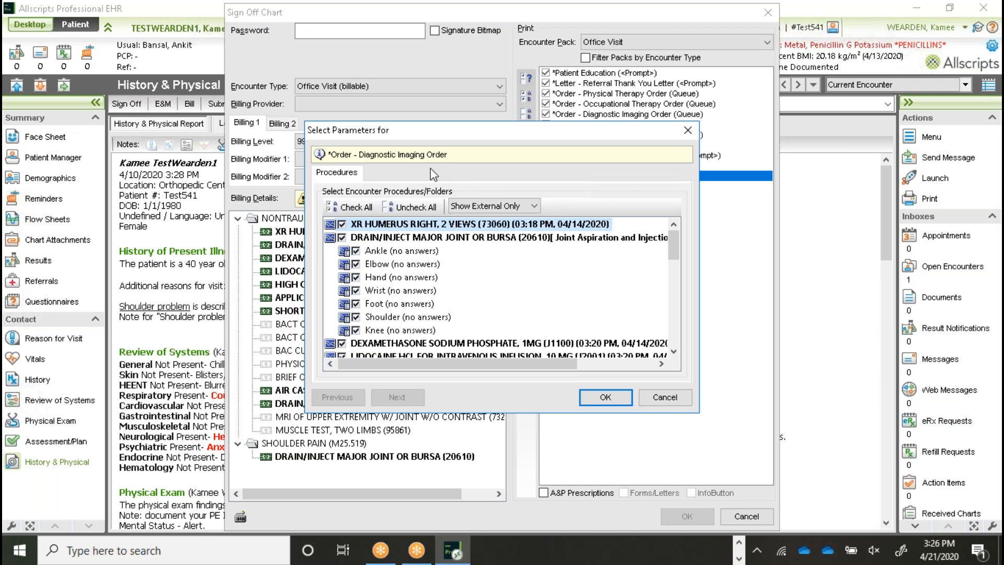
# Step: Keep only MRI of upper extremity w/ joint w/o contrast (73221) on the imaging order
pyautogui.click(418, 207)
pyautogui.scroll(-1, 438, 274)
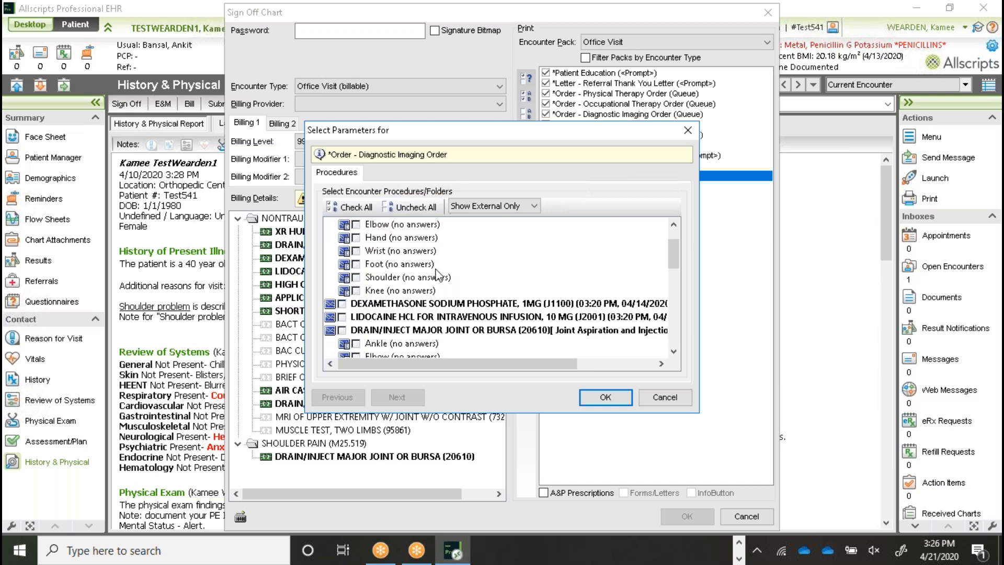
pyautogui.scroll(-4, 437, 274)
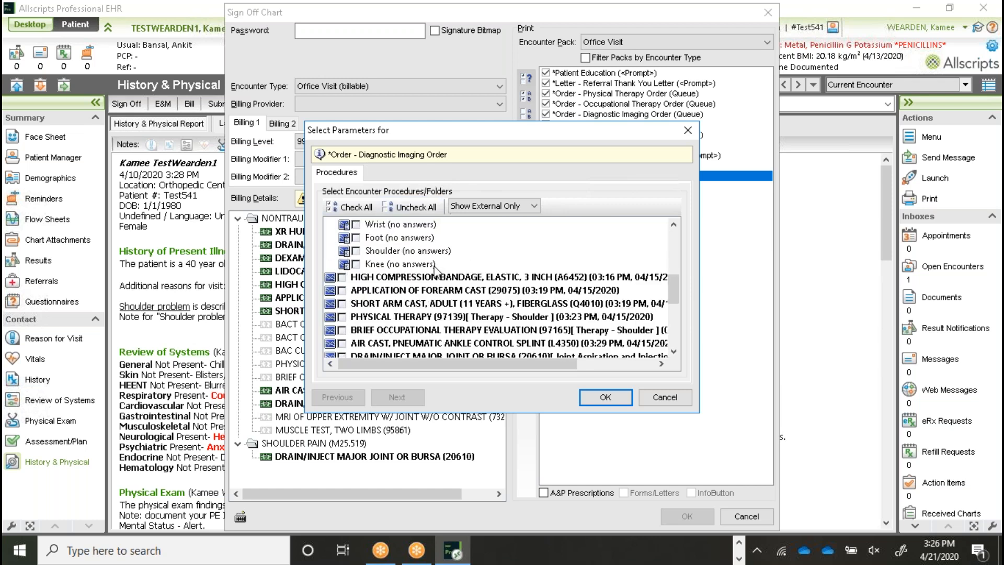
pyautogui.scroll(-1, 445, 277)
pyautogui.scroll(-1, 462, 298)
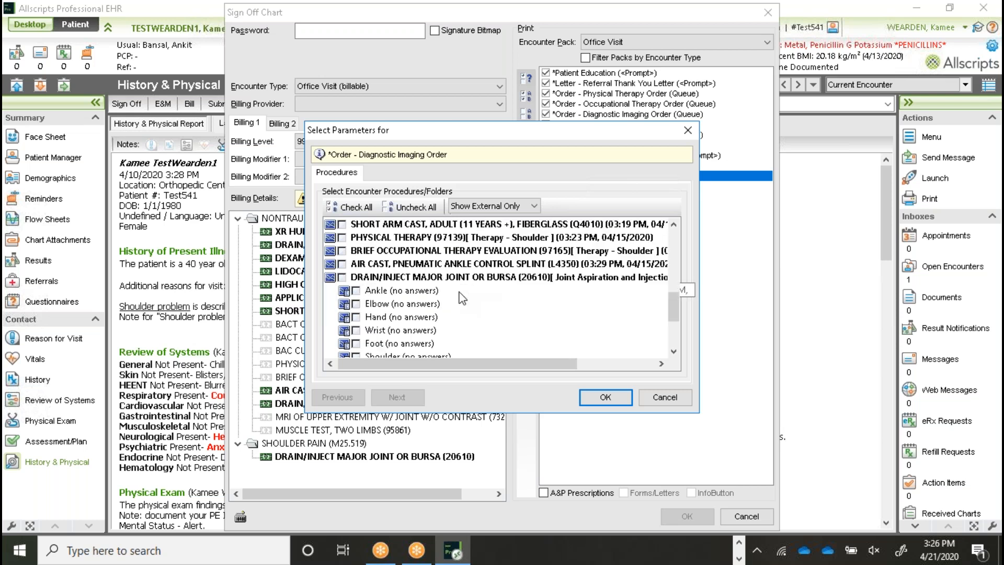
pyautogui.scroll(-3, 462, 298)
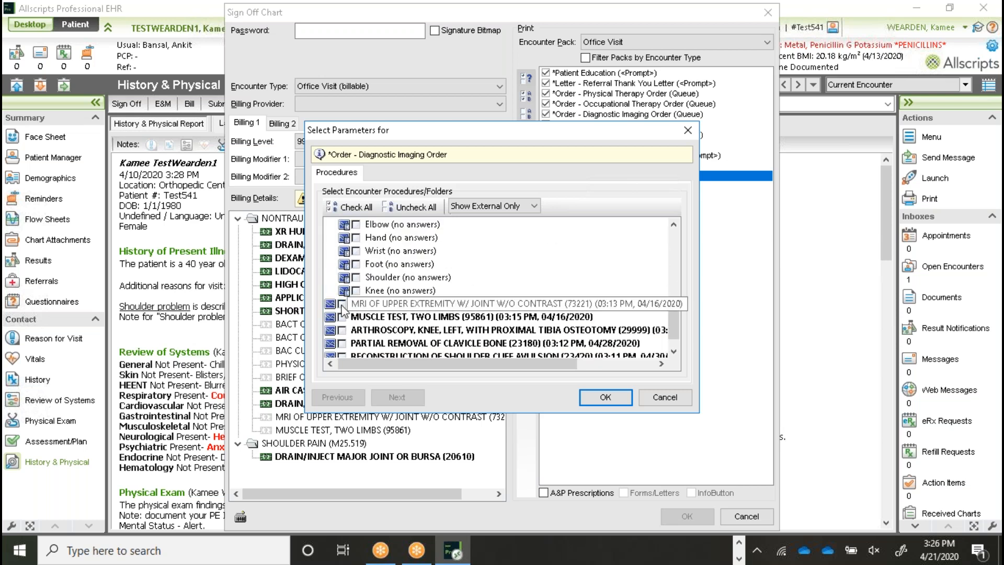
pyautogui.click(342, 304)
pyautogui.scroll(-1, 460, 306)
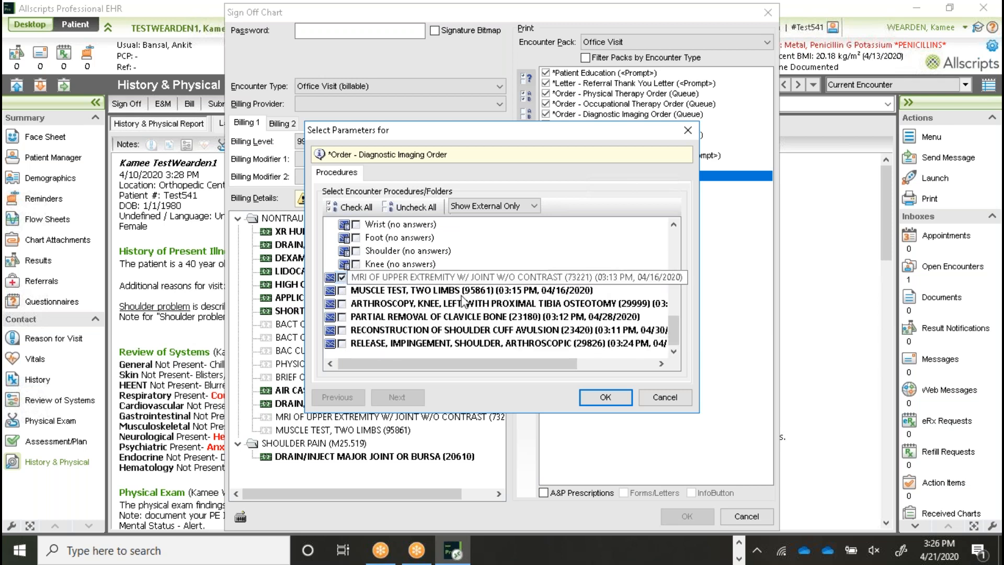
pyautogui.scroll(2, 465, 303)
pyautogui.scroll(3, 465, 304)
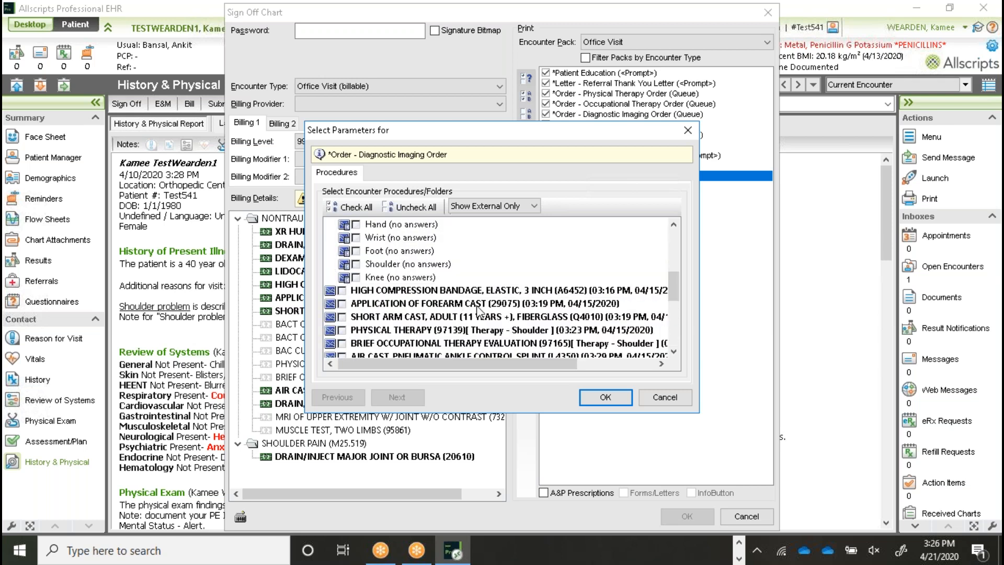
pyautogui.scroll(2, 476, 320)
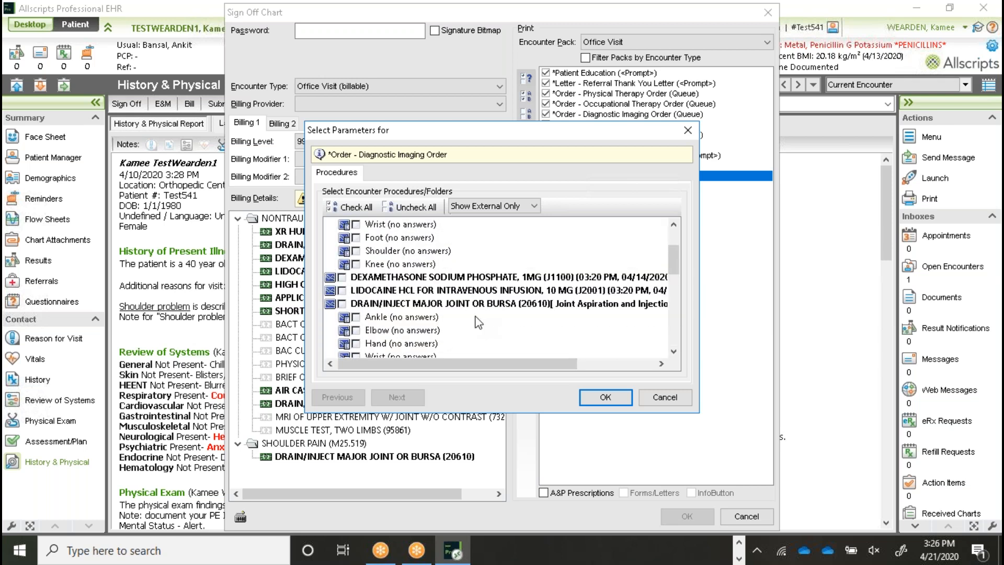
pyautogui.scroll(-1, 478, 322)
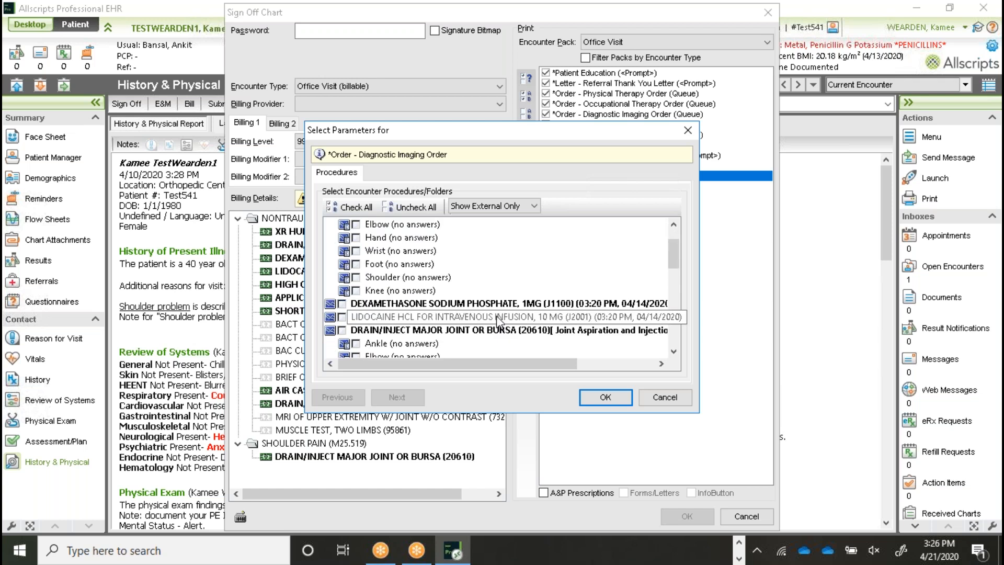
pyautogui.scroll(1, 512, 297)
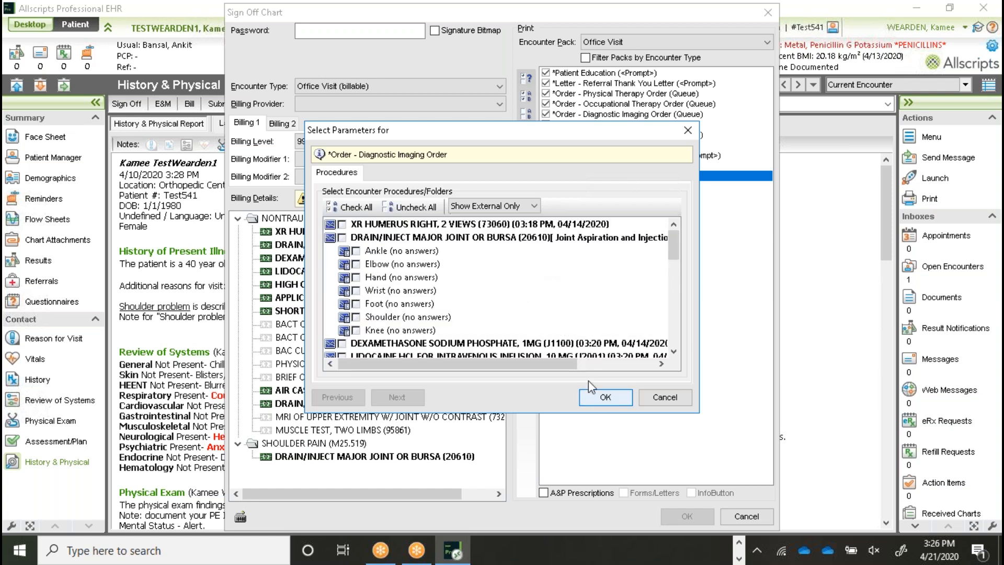
pyautogui.click(596, 396)
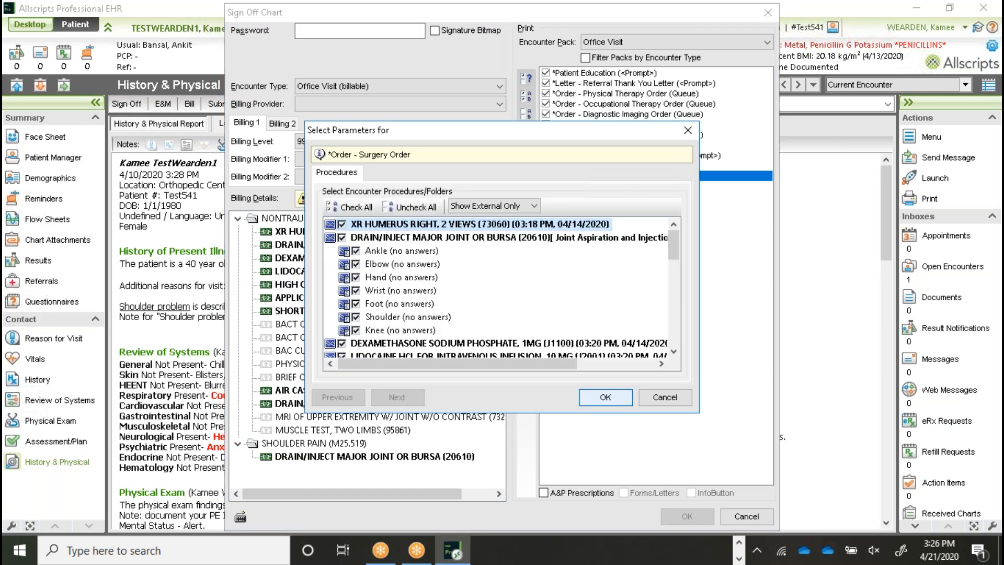
# Step: Check only procedures 29999, 23180, 23420 and 29826 on the surgery order
pyautogui.click(422, 207)
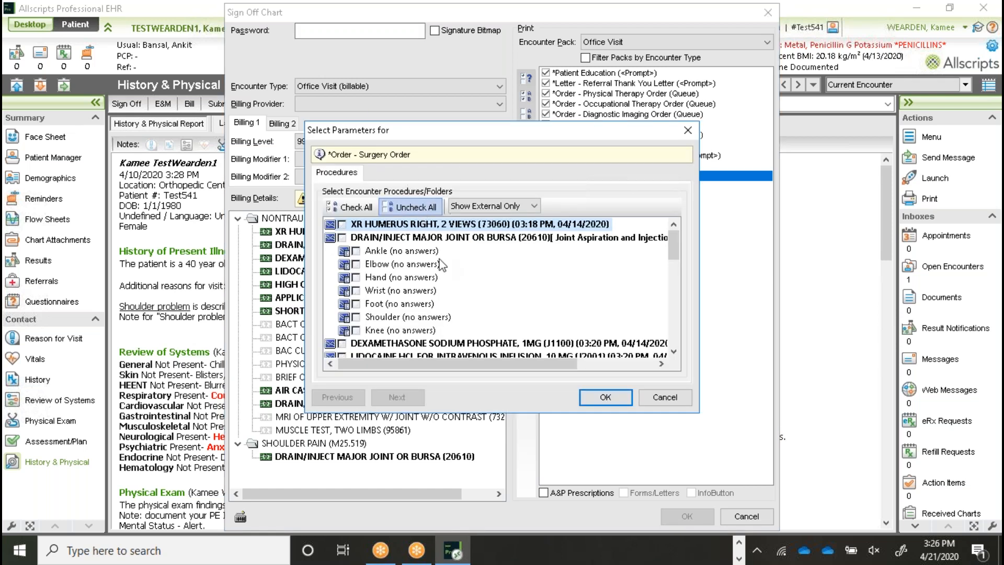
pyautogui.scroll(-2, 442, 267)
pyautogui.scroll(-4, 441, 266)
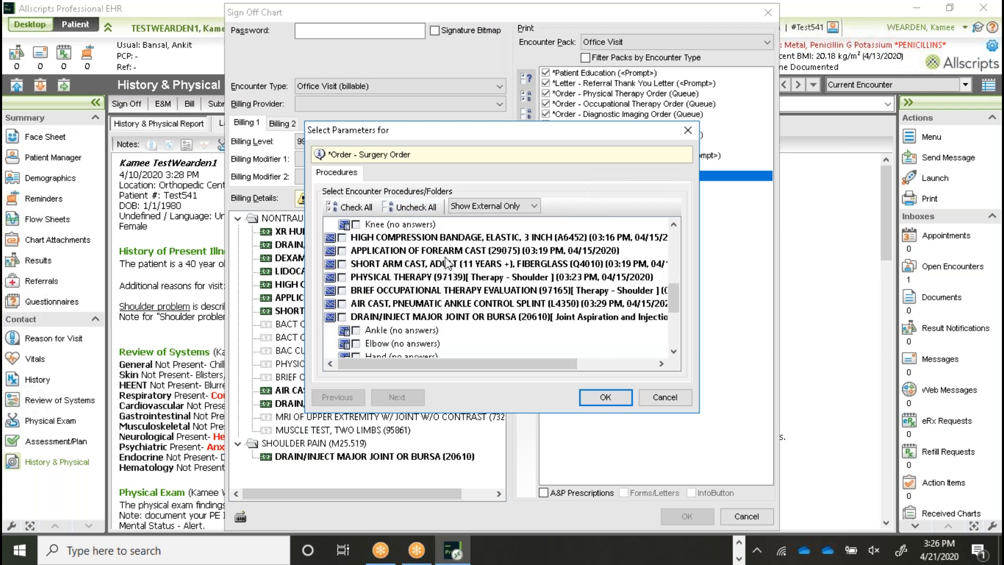
pyautogui.scroll(-4, 408, 302)
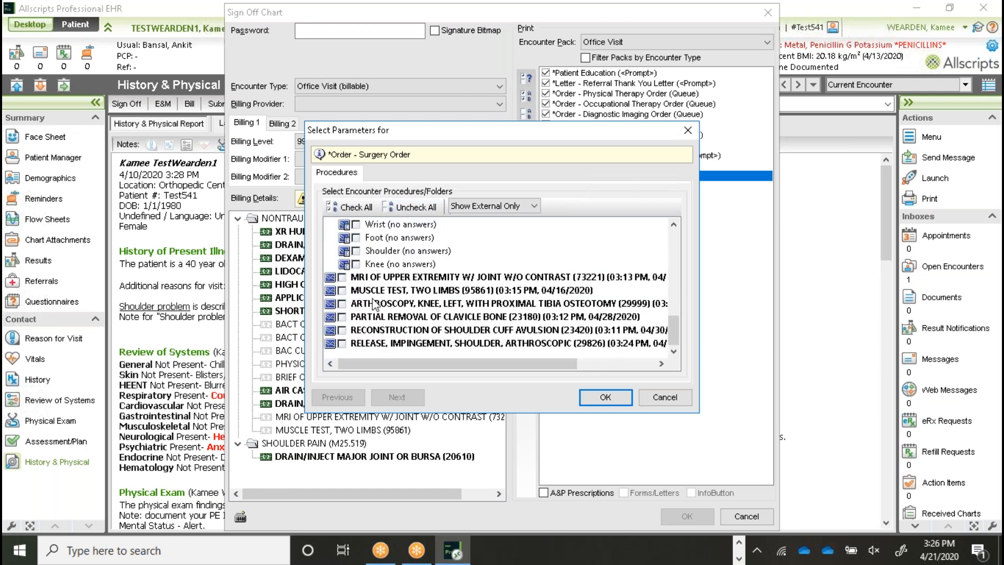
pyautogui.click(342, 304)
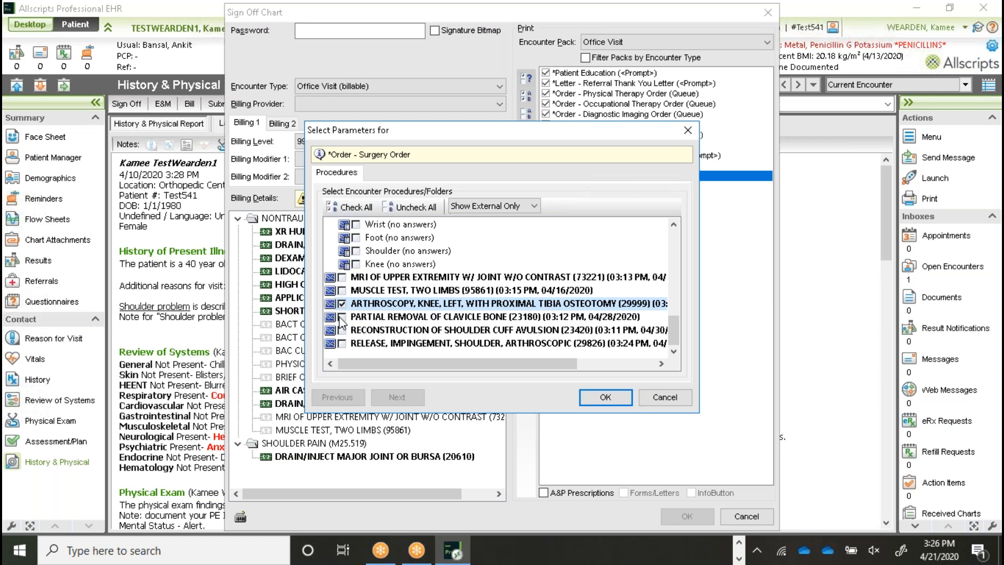
pyautogui.click(341, 317)
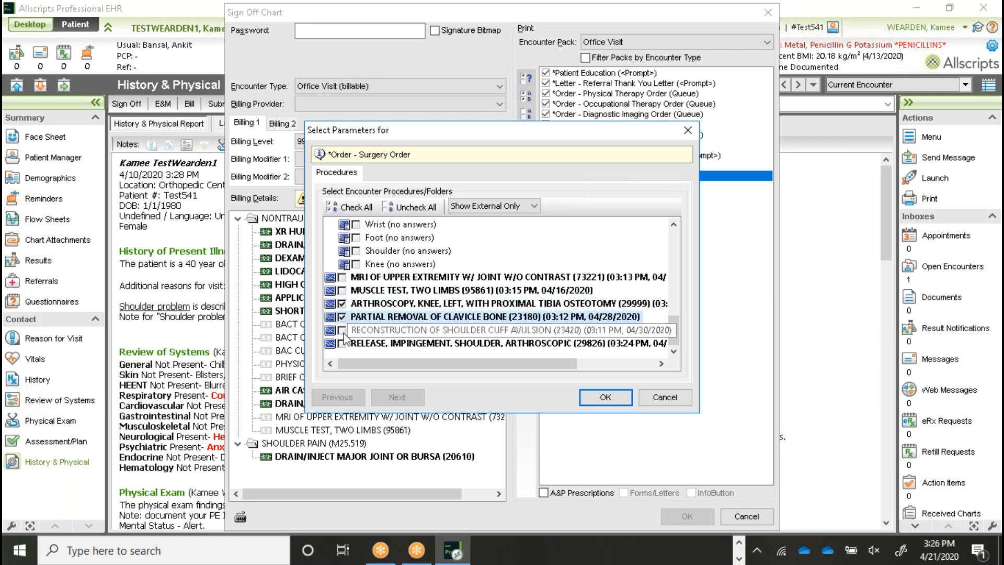
pyautogui.click(342, 330)
pyautogui.click(342, 344)
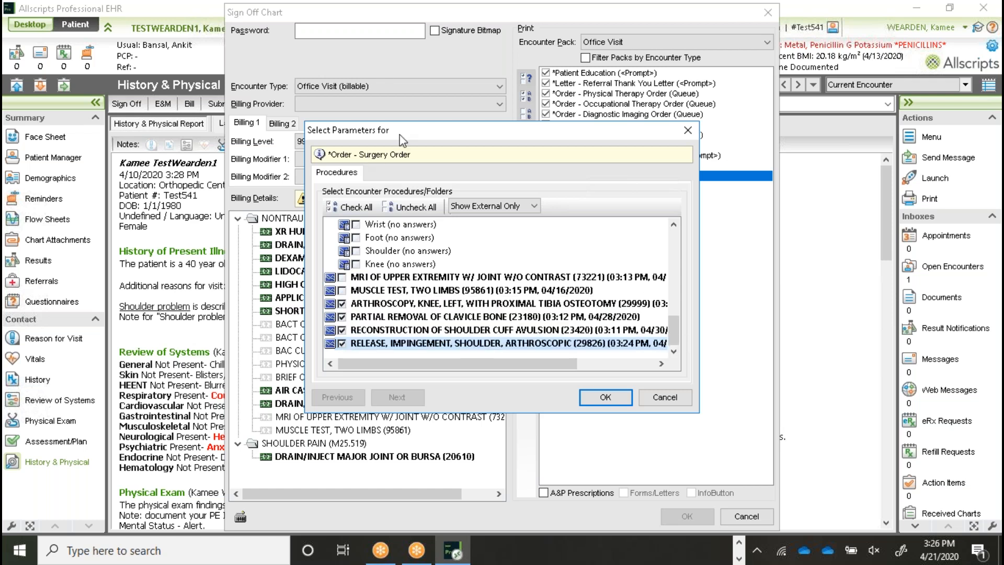
# Step: Confirm the surgery procedures and accept the lab order with all three cultures
pyautogui.click(605, 398)
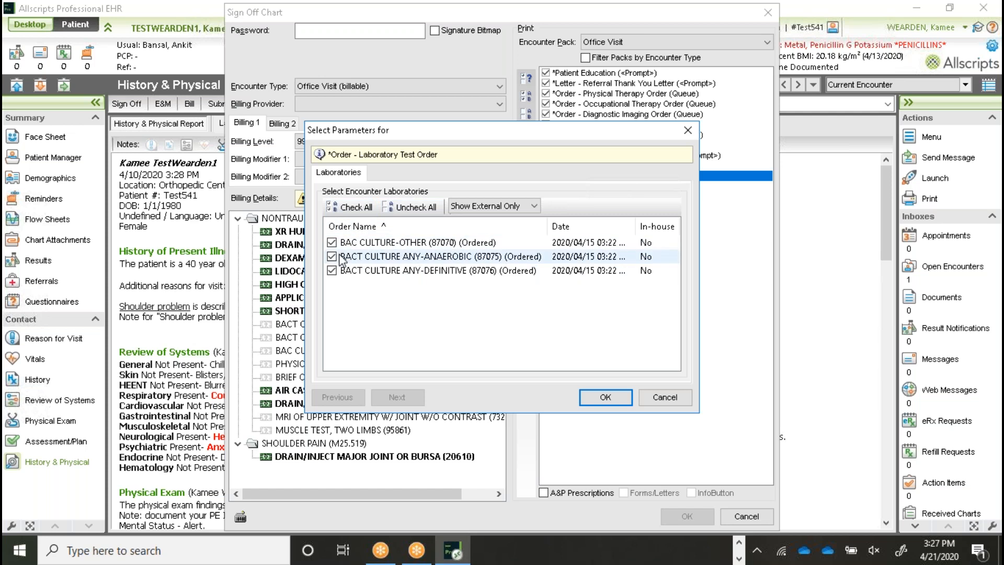
pyautogui.click(596, 396)
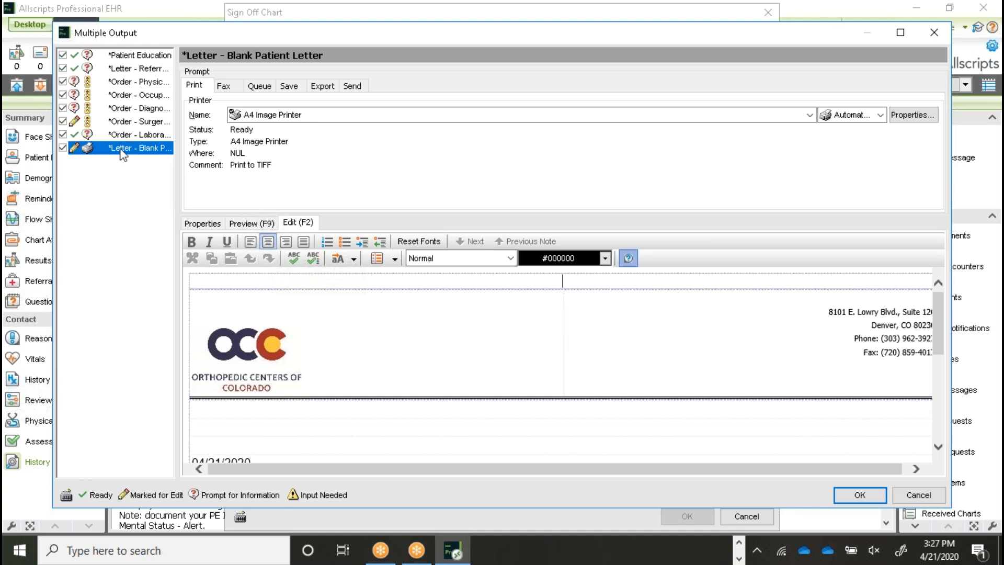
# Step: Look over the Rotator Cuff Injury handout's settings, page format and preview, then open it for editing
pyautogui.click(133, 57)
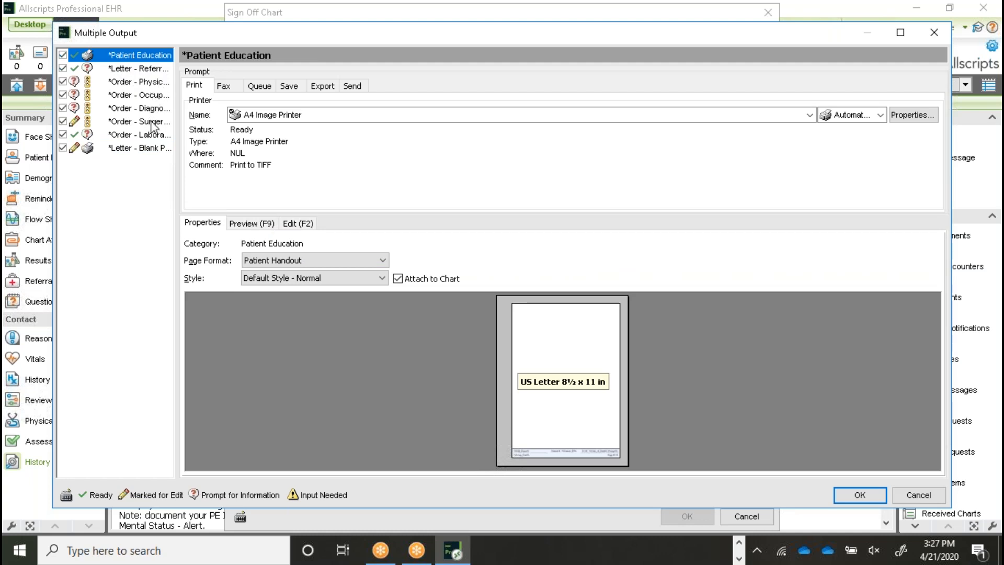
pyautogui.click(153, 148)
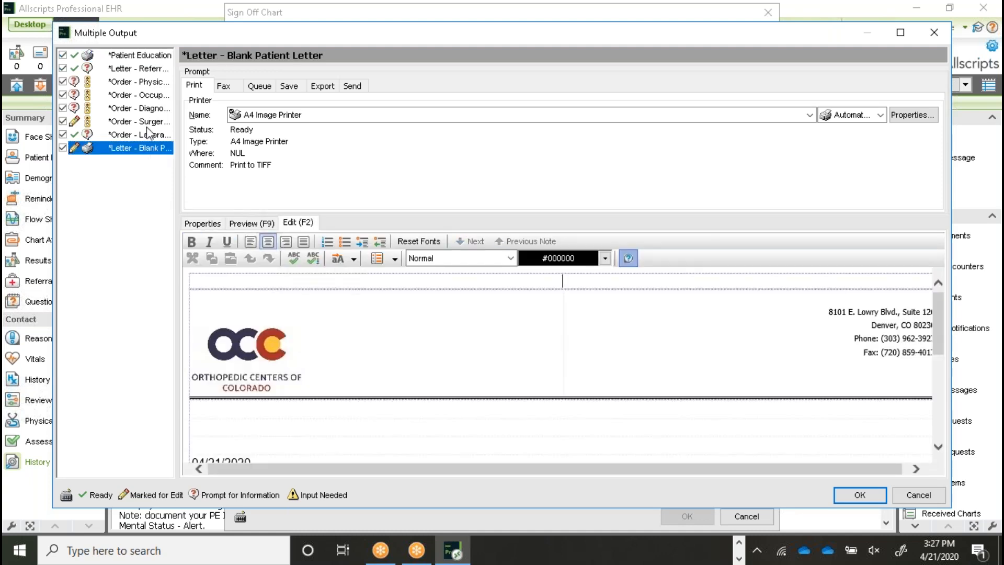
pyautogui.click(133, 59)
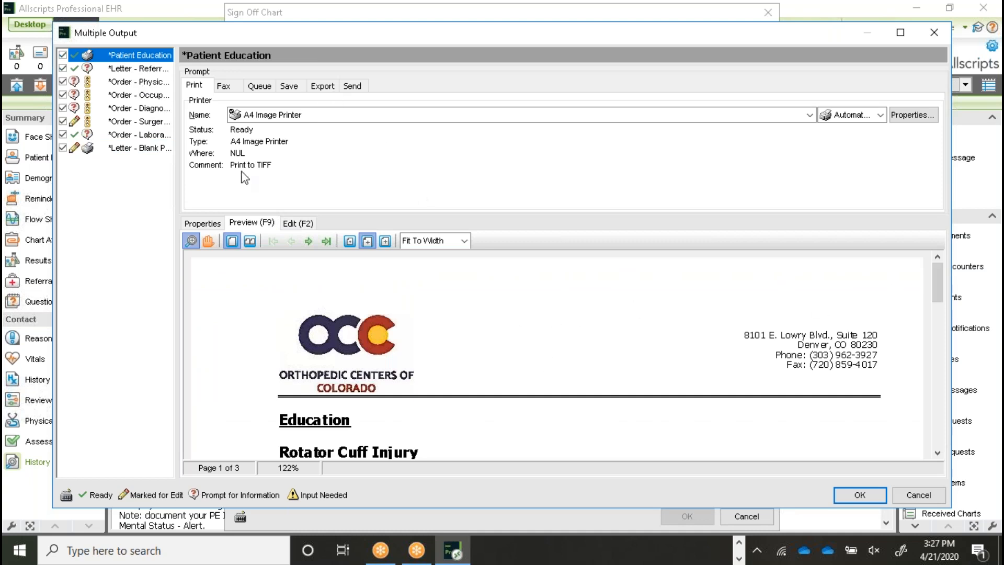
pyautogui.click(298, 224)
pyautogui.click(253, 224)
pyautogui.click(207, 225)
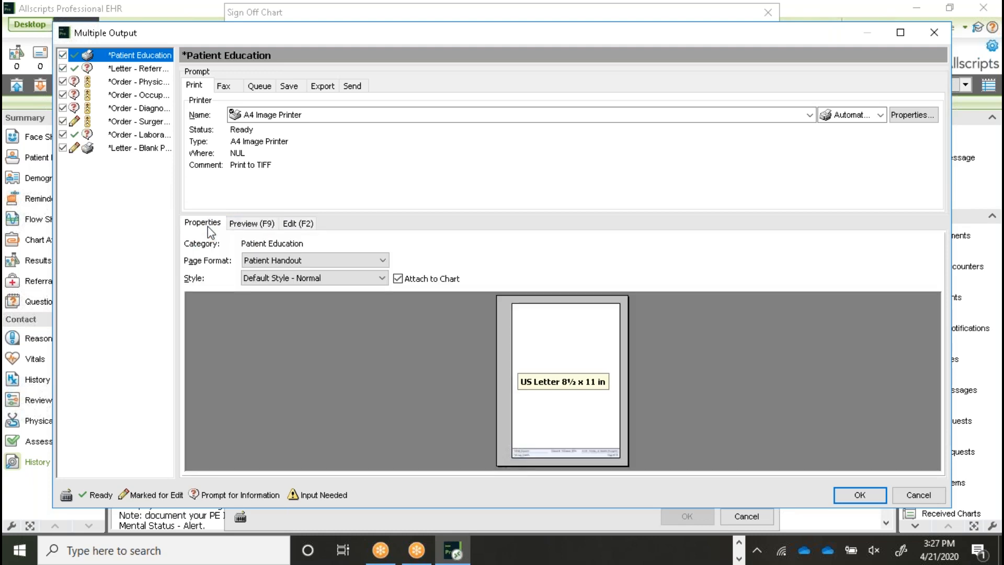
pyautogui.click(252, 223)
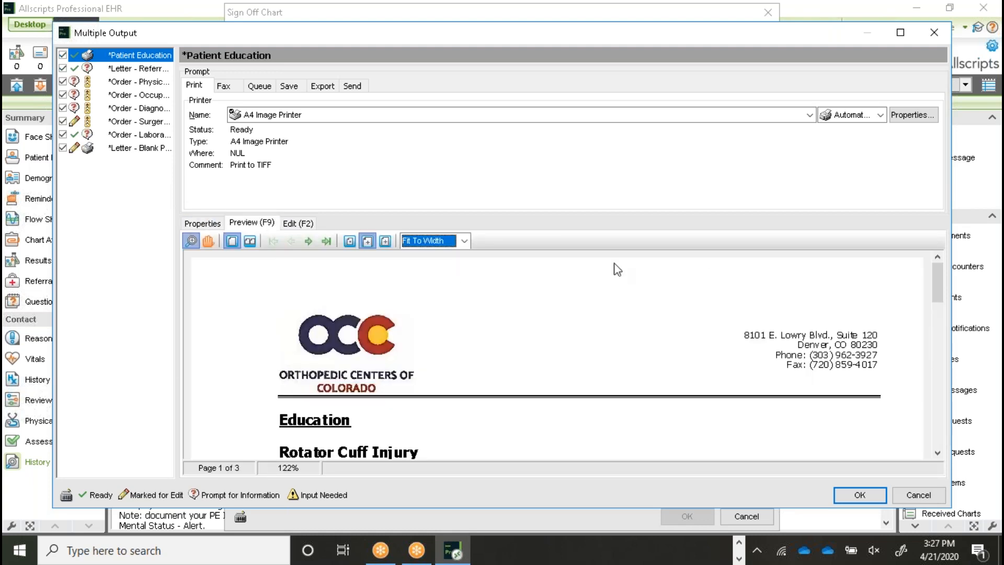
pyautogui.click(299, 224)
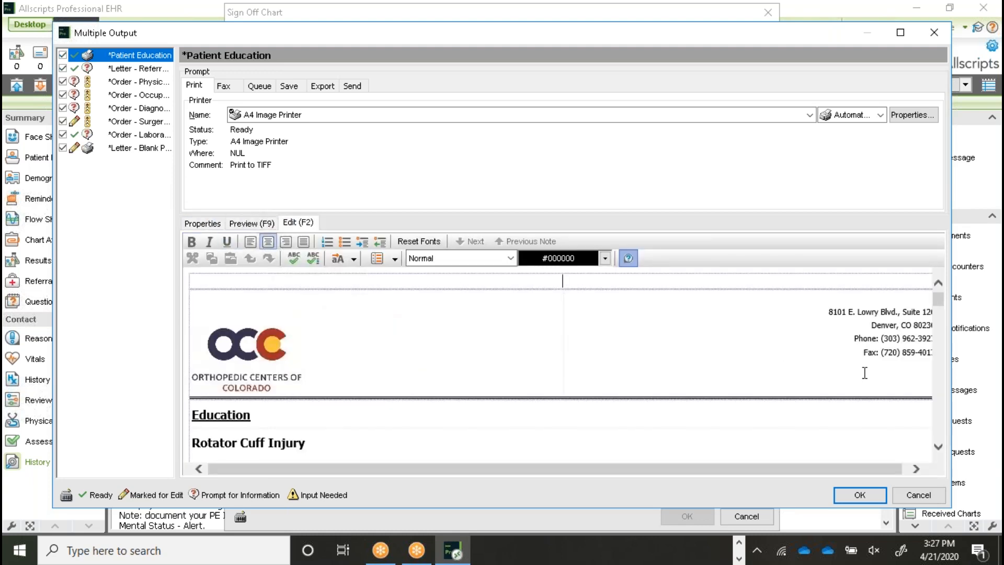
# Step: Add 'Add some information that patient should know.' after the 'how much it hurts.' sentence
pyautogui.moveTo(944, 309); pyautogui.dragTo(945, 336)
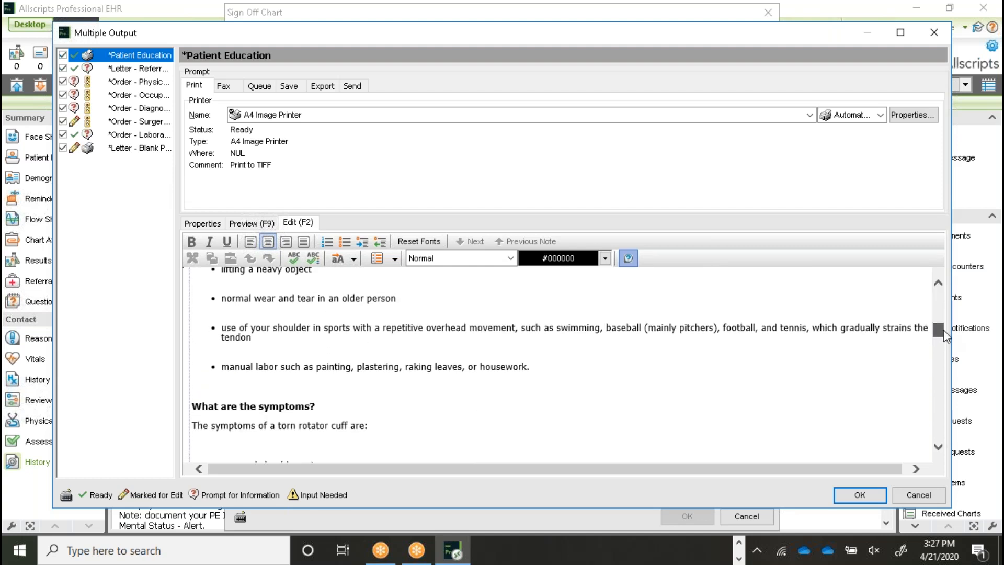
pyautogui.moveTo(942, 309); pyautogui.dragTo(942, 284)
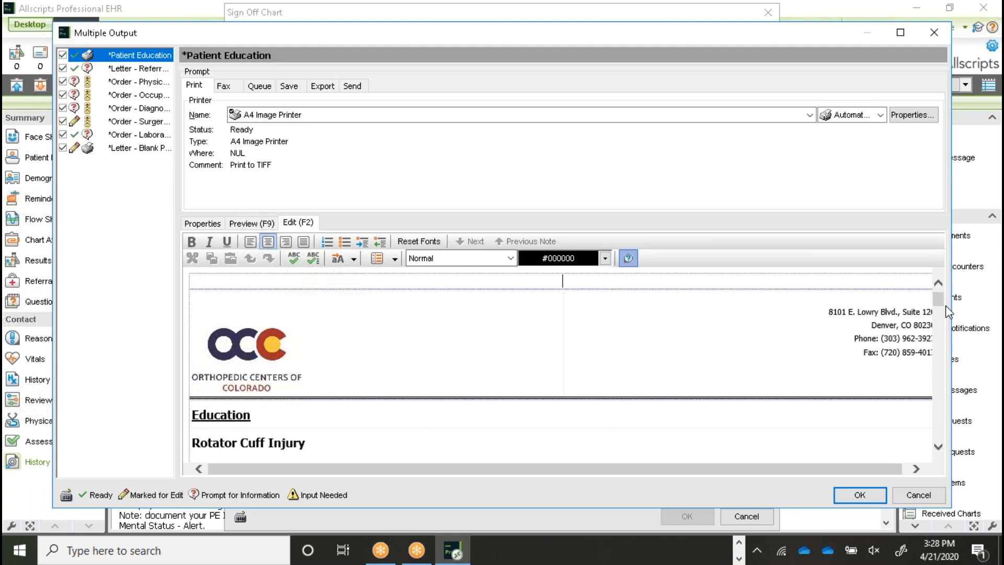
pyautogui.moveTo(942, 303); pyautogui.dragTo(903, 385)
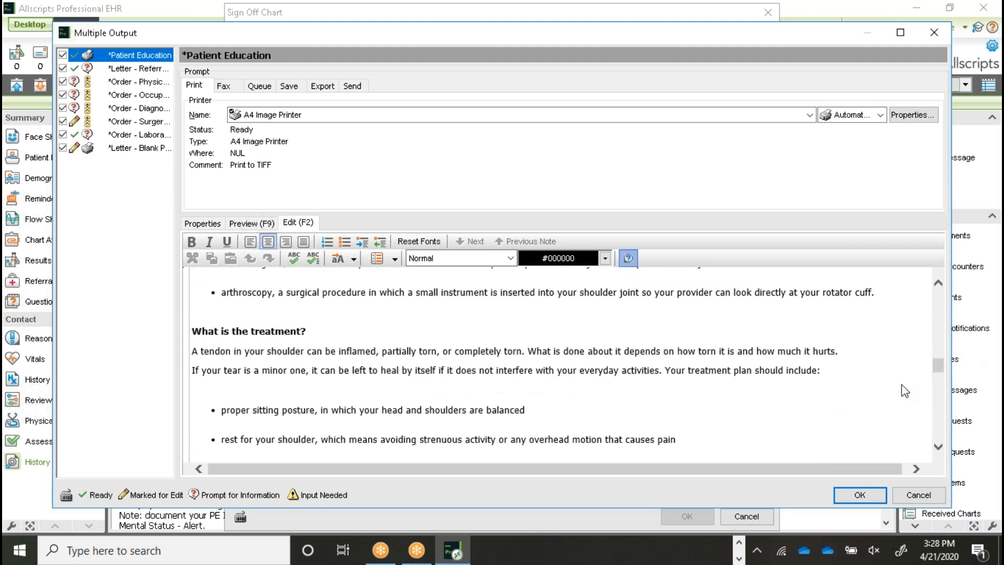
pyautogui.click(855, 349)
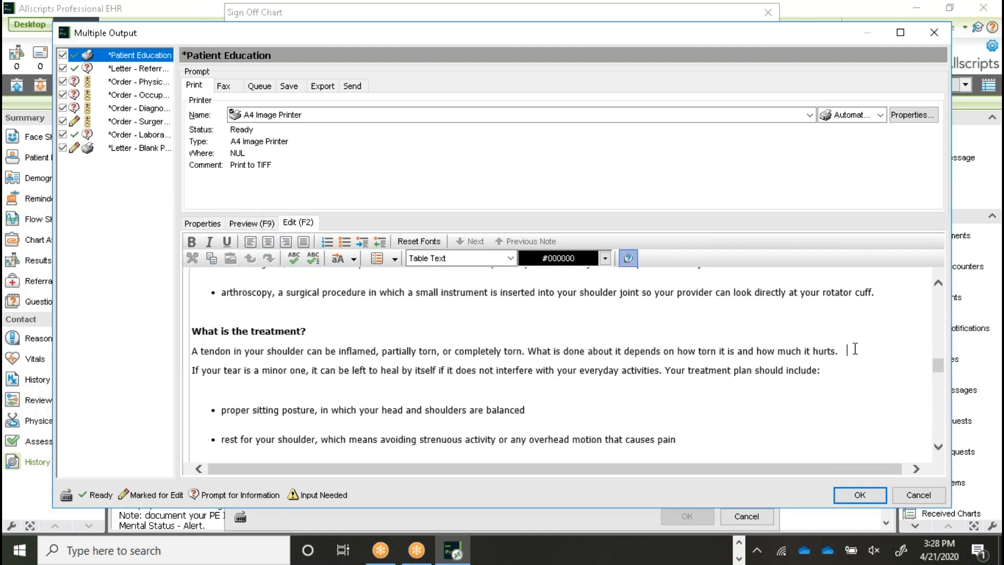
pyautogui.write('Add some information')
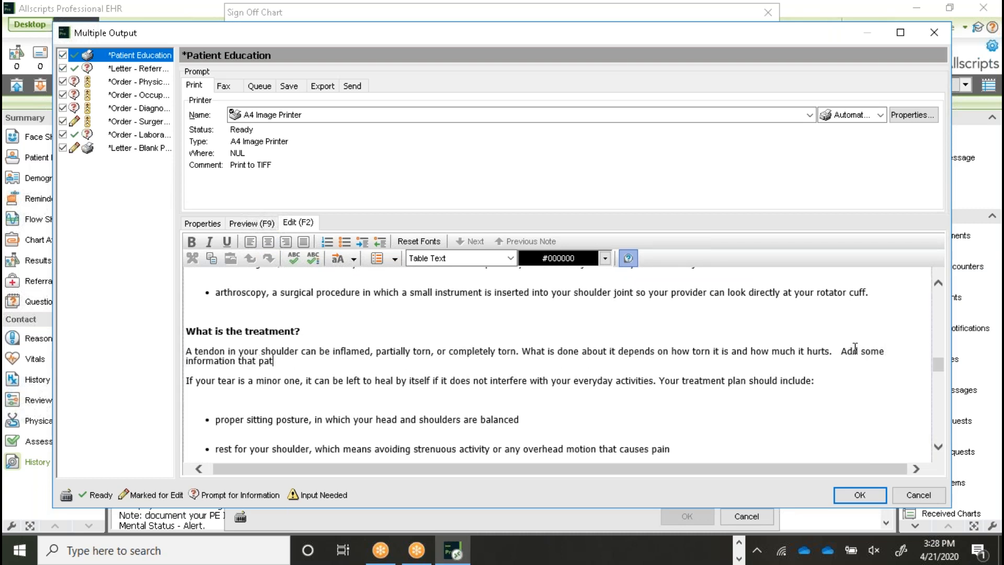
pyautogui.write('that patient should know.')
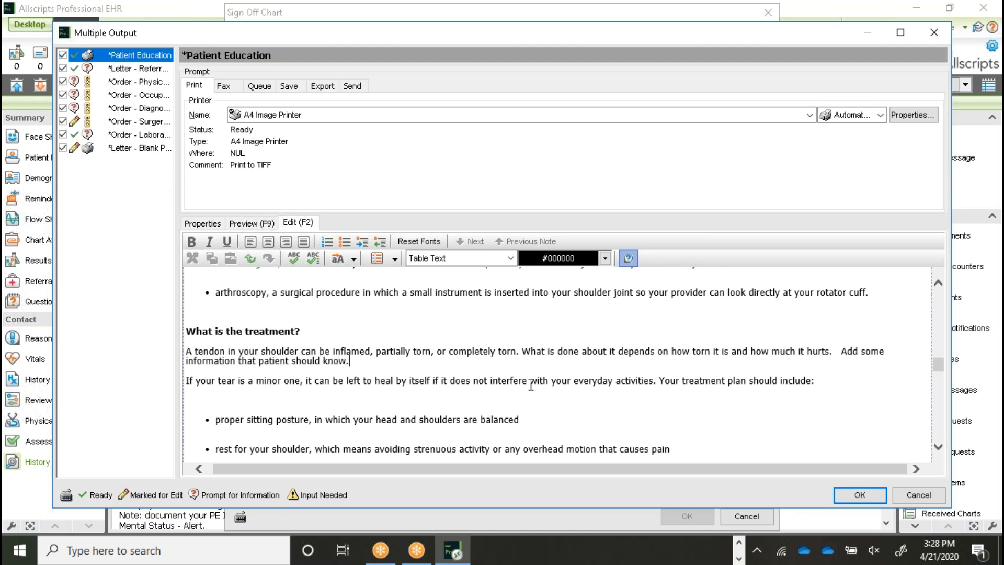
# Step: Delete the 'How long will the effects last?' heading, its paragraph and the leftover empty line
pyautogui.scroll(-10, 530, 386)
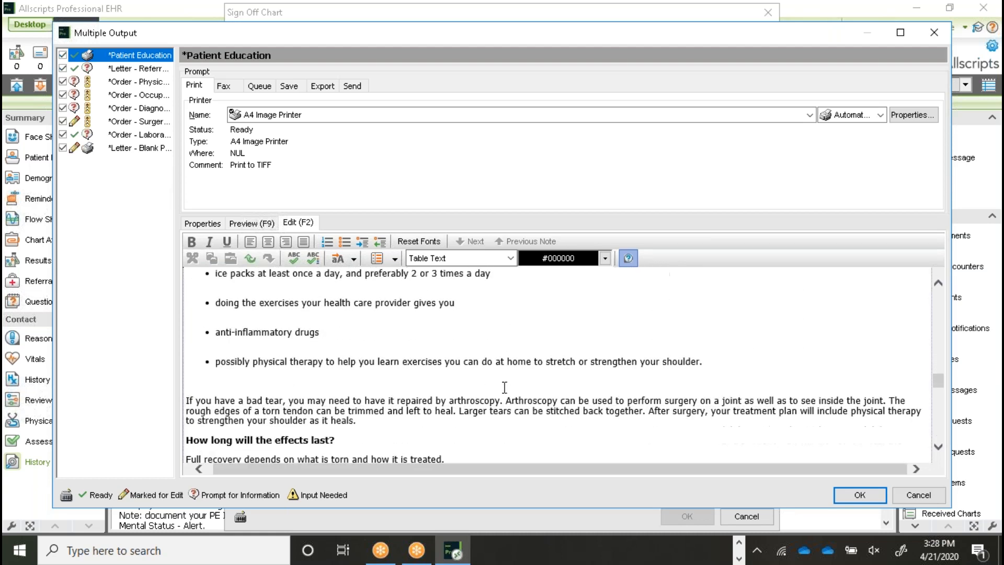
pyautogui.scroll(-3, 505, 385)
pyautogui.moveTo(471, 367); pyautogui.dragTo(195, 356)
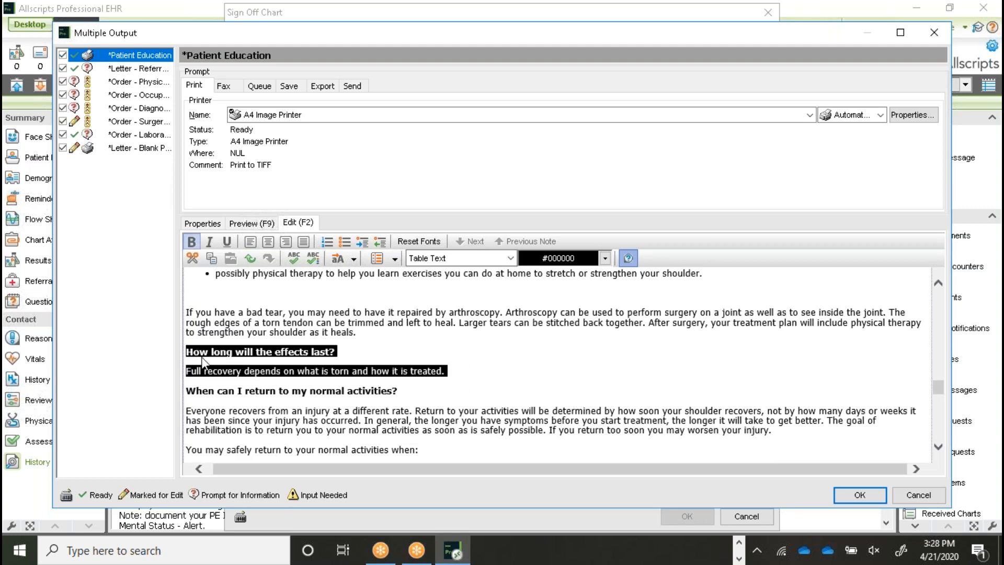
pyautogui.press('Delete')
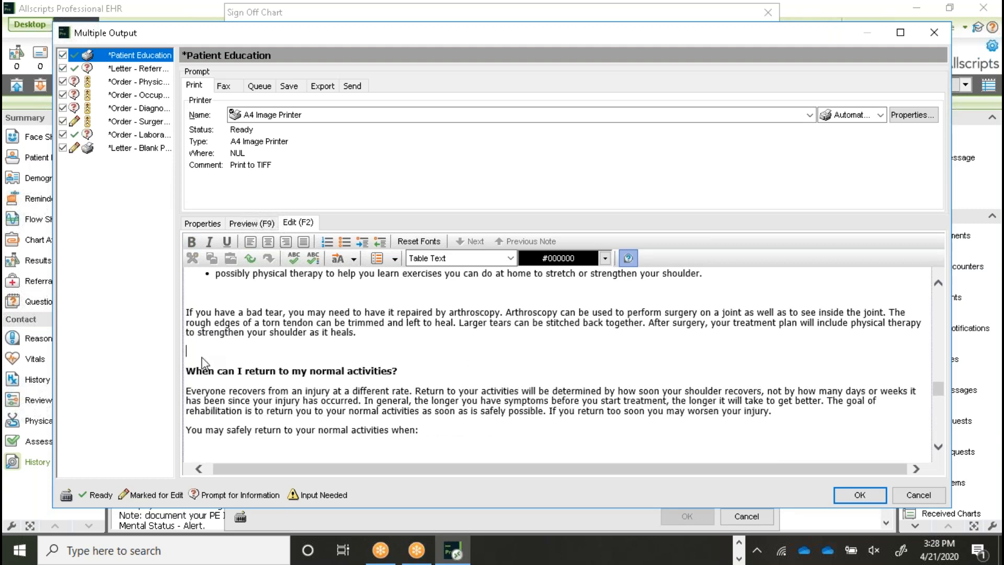
pyautogui.press('BackSpace')
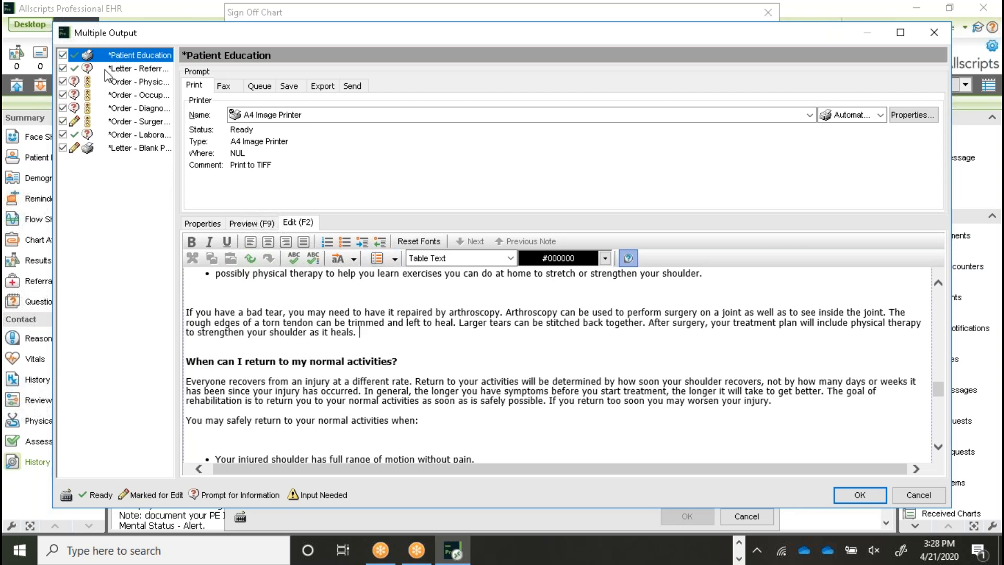
pyautogui.click(128, 69)
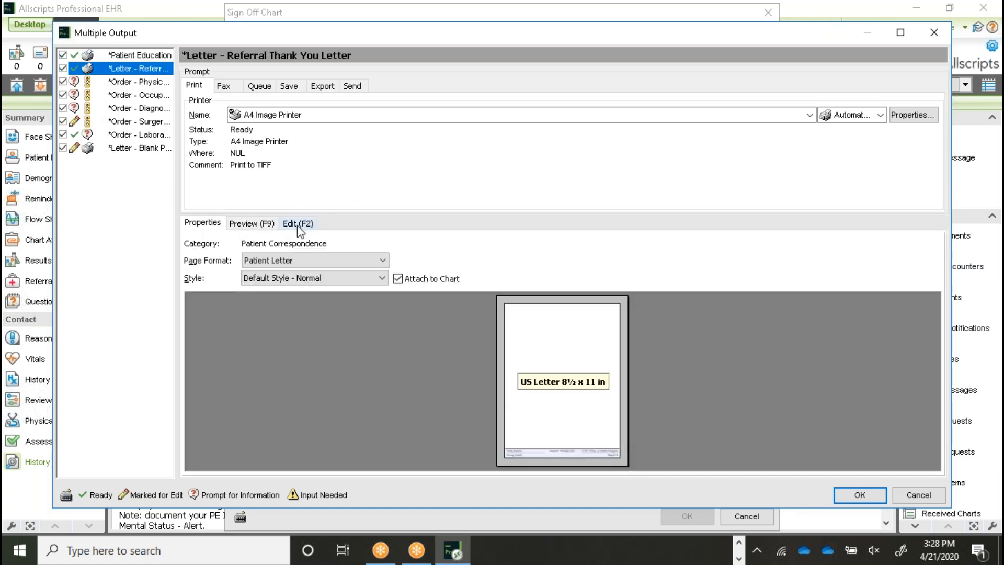
# Step: Scroll through the Referral Thank You Letter's print preview, then select the Physical Therapy Order
pyautogui.click(253, 223)
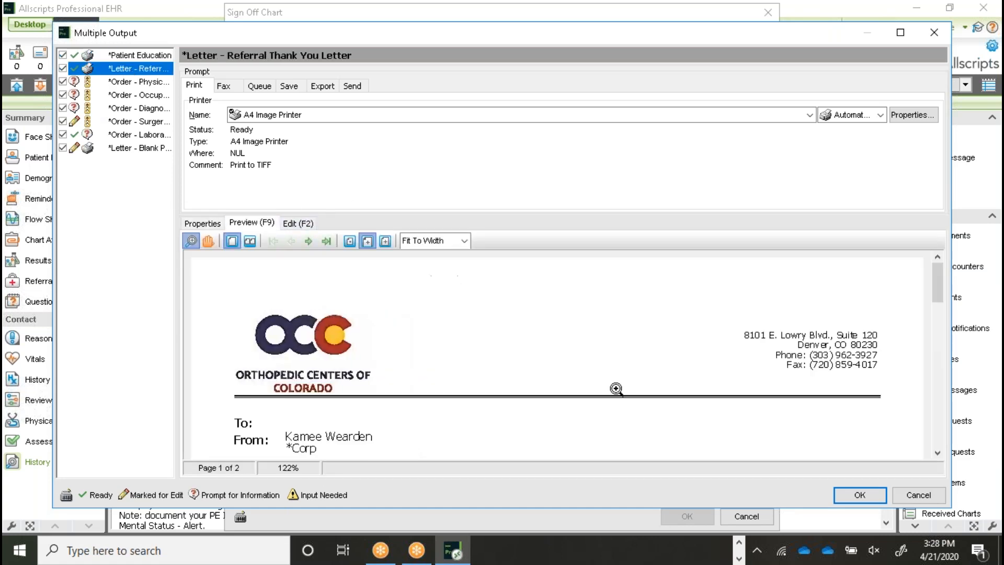
pyautogui.scroll(-3, 939, 280)
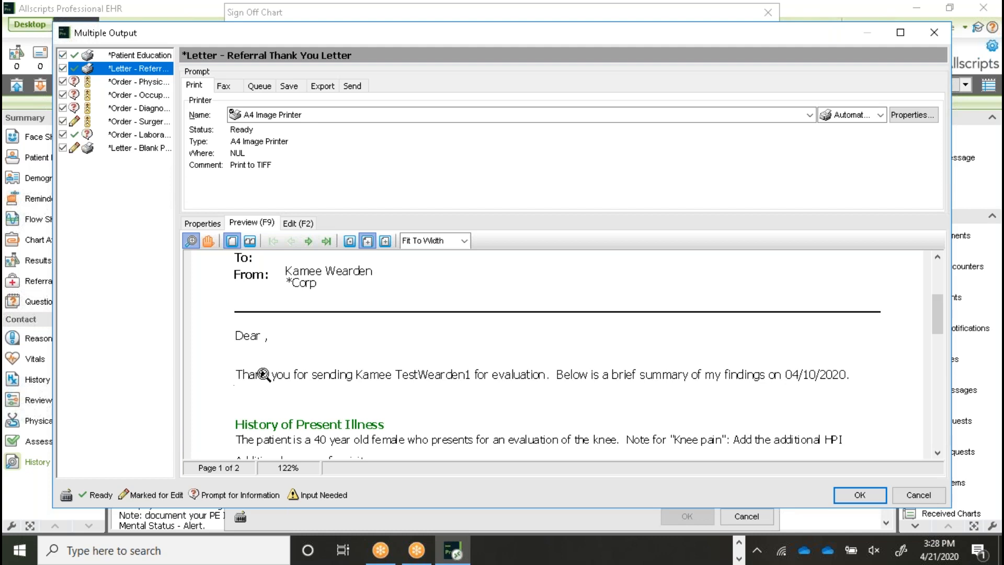
pyautogui.moveTo(942, 312); pyautogui.dragTo(942, 339)
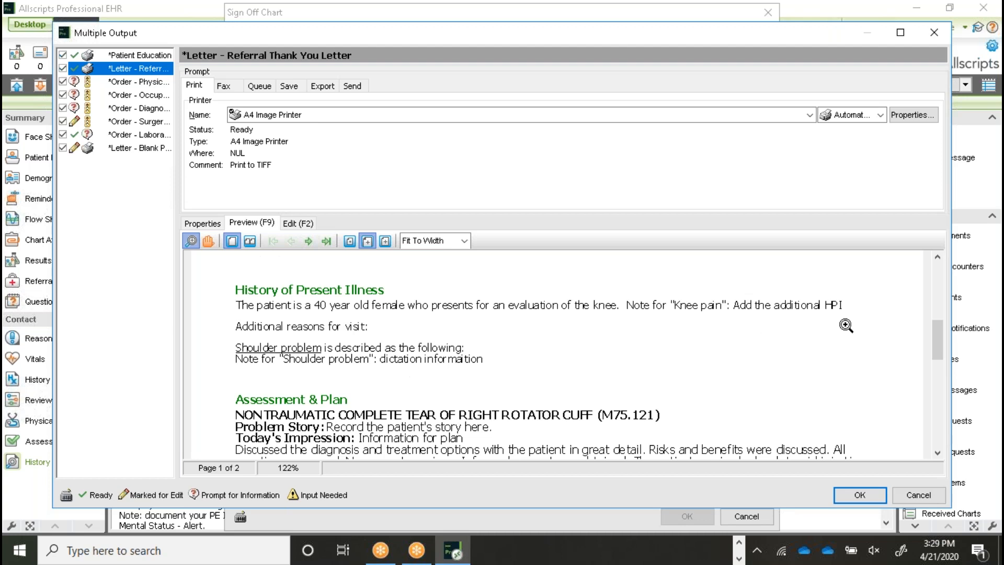
pyautogui.moveTo(938, 338); pyautogui.dragTo(912, 275)
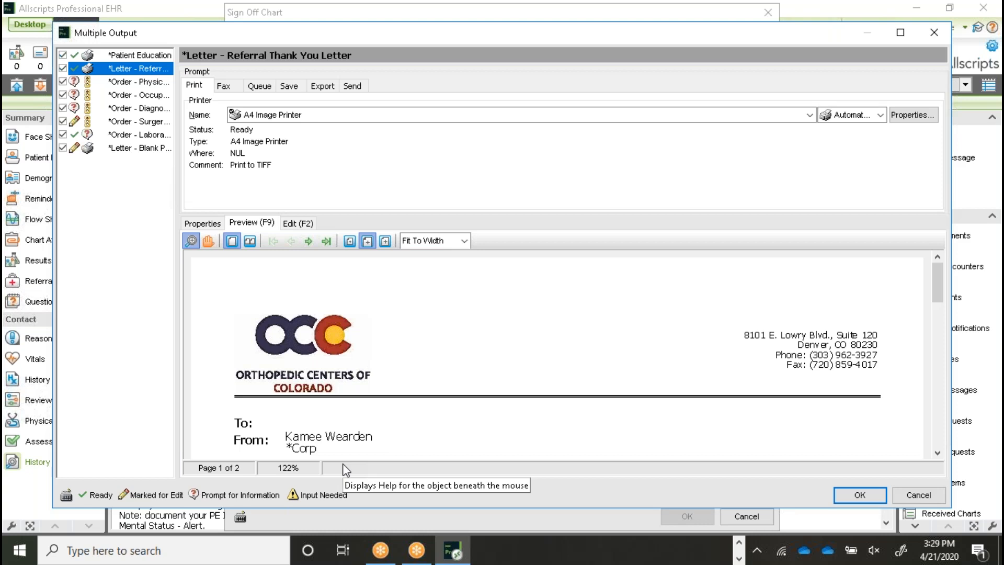
pyautogui.click(159, 83)
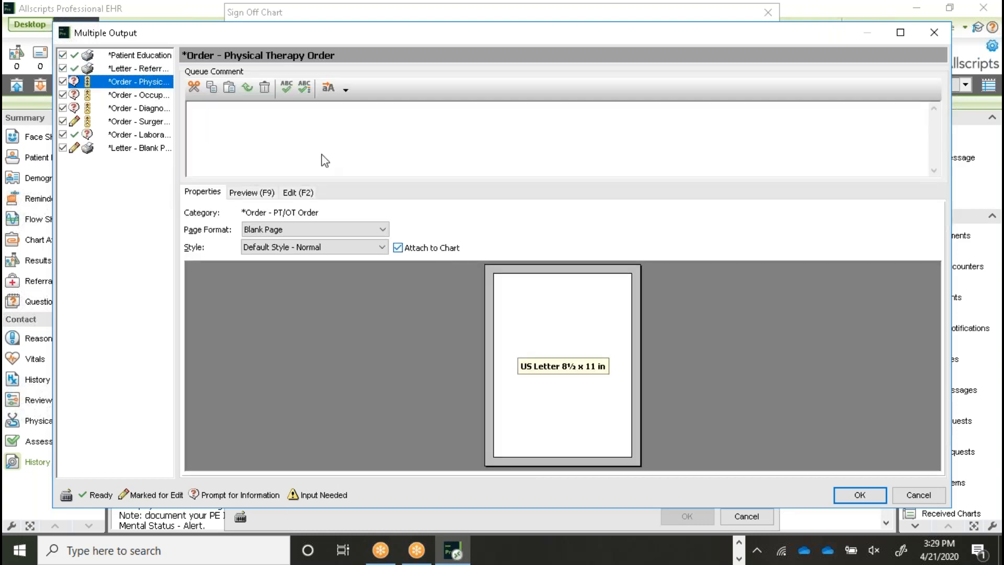
# Step: Zoom in and out on the Physical Therapy Order's letterhead preview, then switch it to editing
pyautogui.click(259, 193)
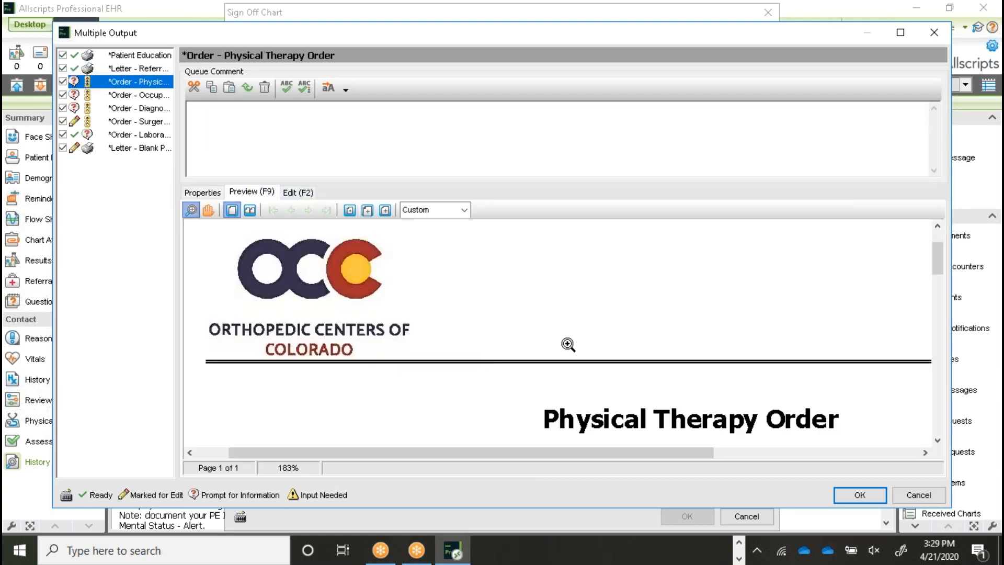
pyautogui.click(566, 346)
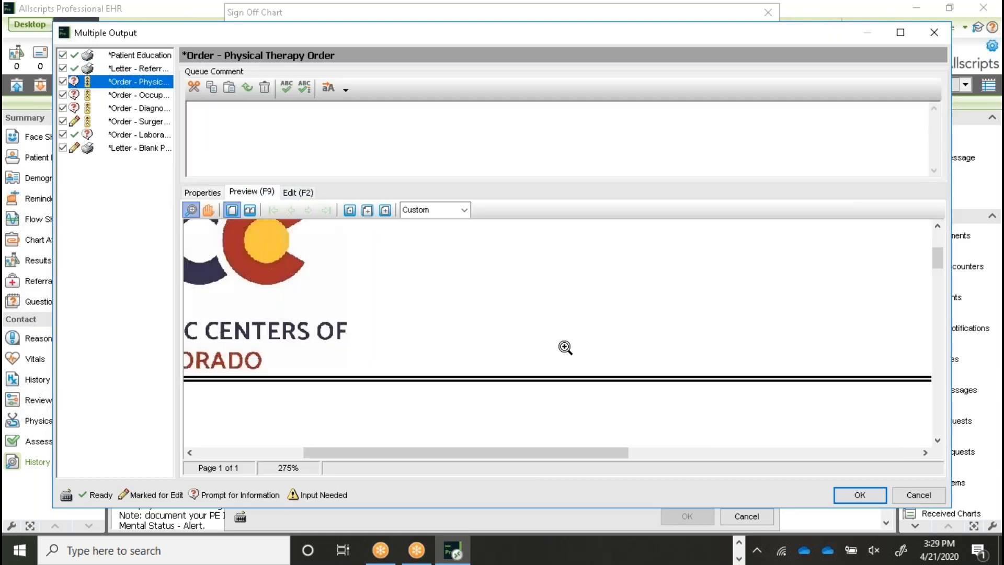
pyautogui.rightClick(358, 308)
pyautogui.rightClick(409, 360)
pyautogui.moveTo(936, 251); pyautogui.dragTo(953, 307)
pyautogui.click(294, 196)
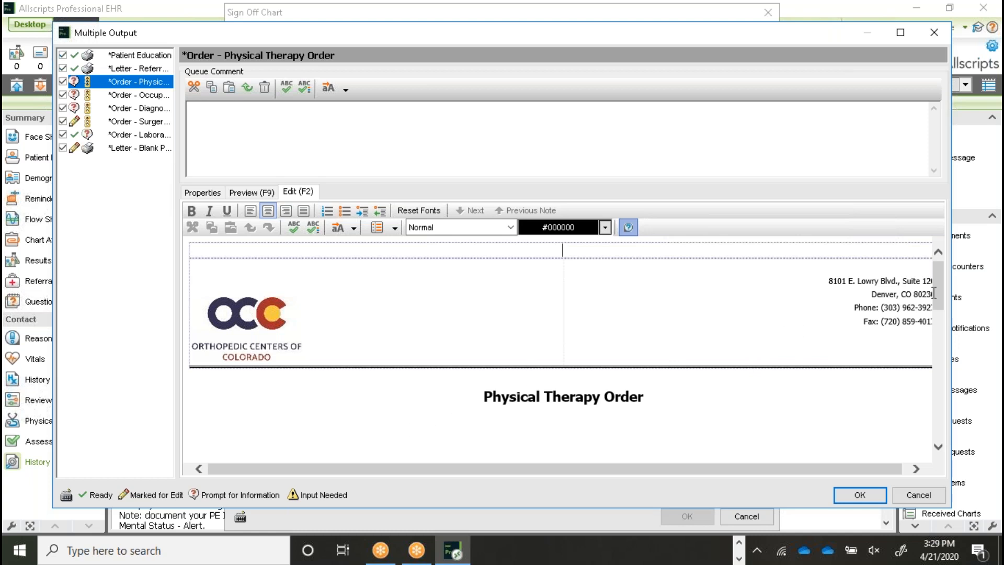
# Step: Insert the PT_StandingOrder_Clavicle Auto Replace text on the line below the diagnosis
pyautogui.moveTo(935, 284); pyautogui.dragTo(992, 413)
pyautogui.click(213, 379)
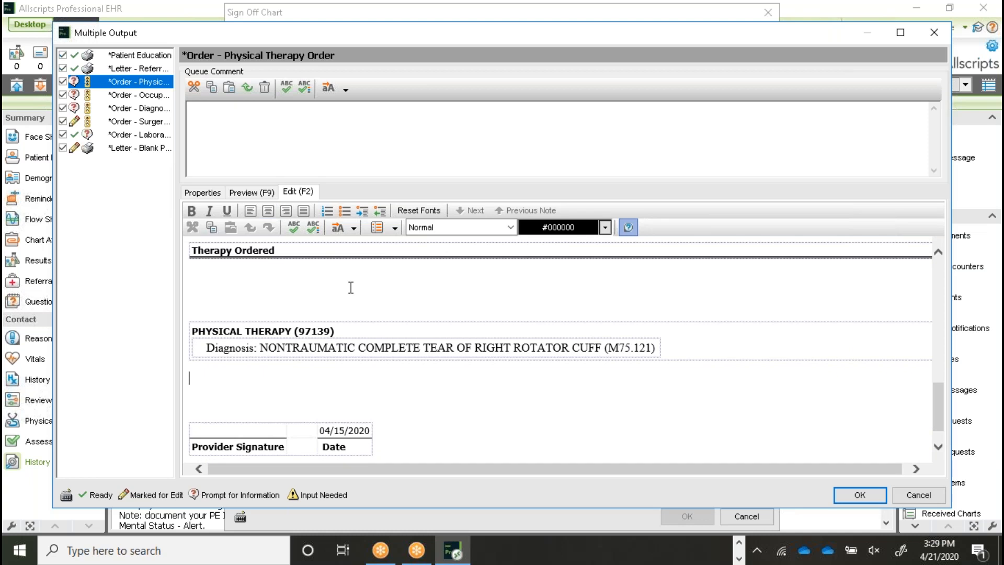
pyautogui.click(354, 228)
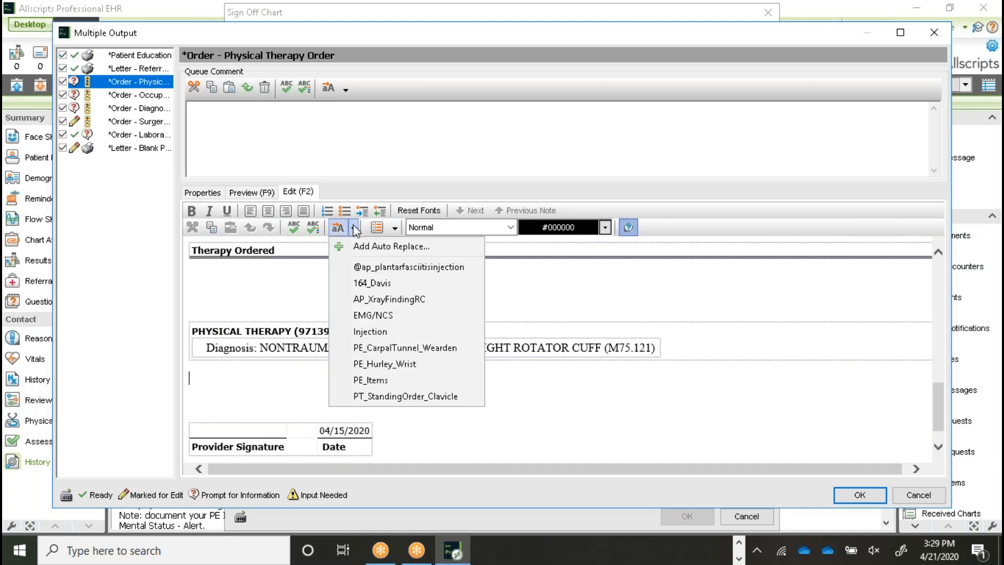
pyautogui.click(433, 396)
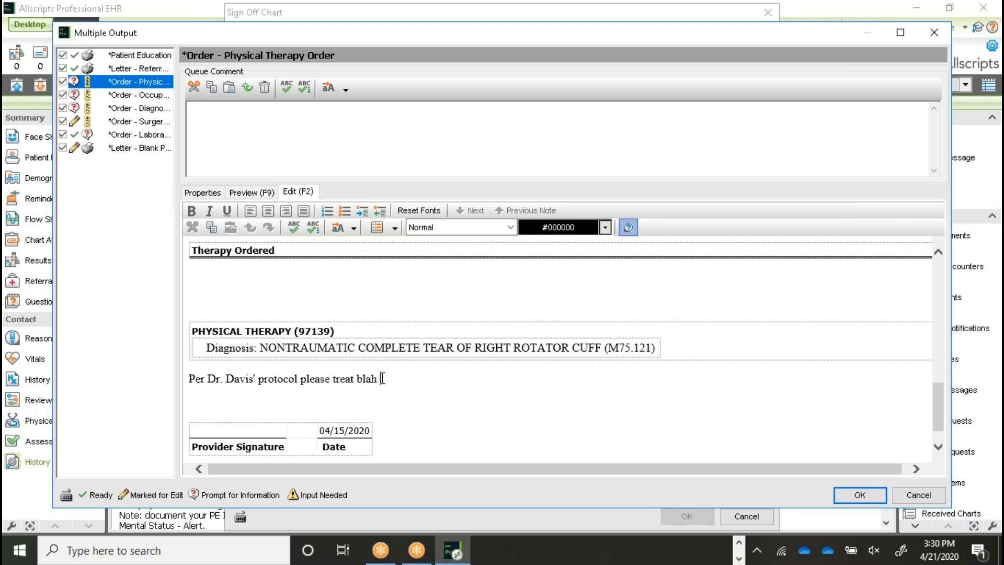
pyautogui.click(139, 96)
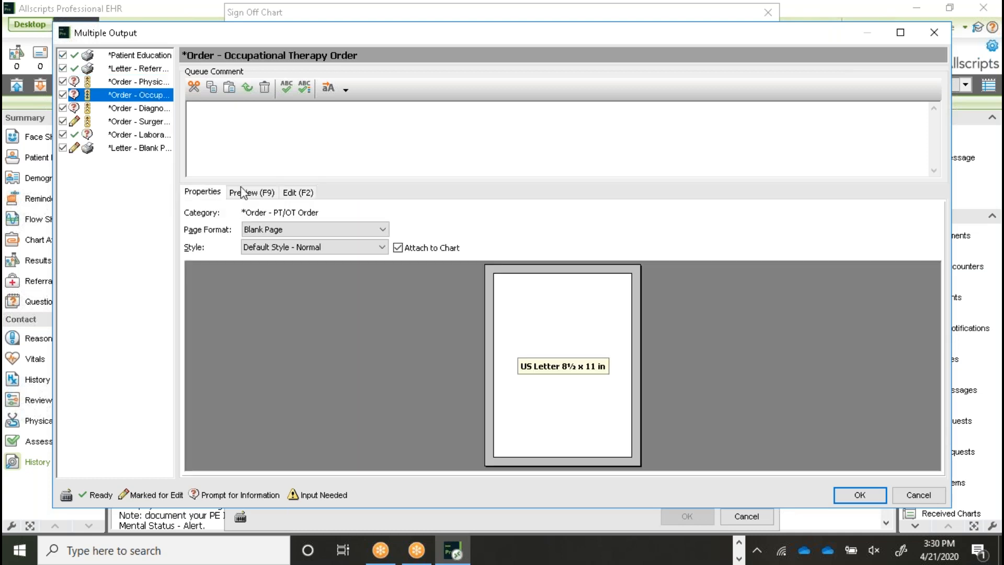
# Step: Insert the clavicle standing-order protocol text below the Occupational Therapy Order's insurance section
pyautogui.click(298, 192)
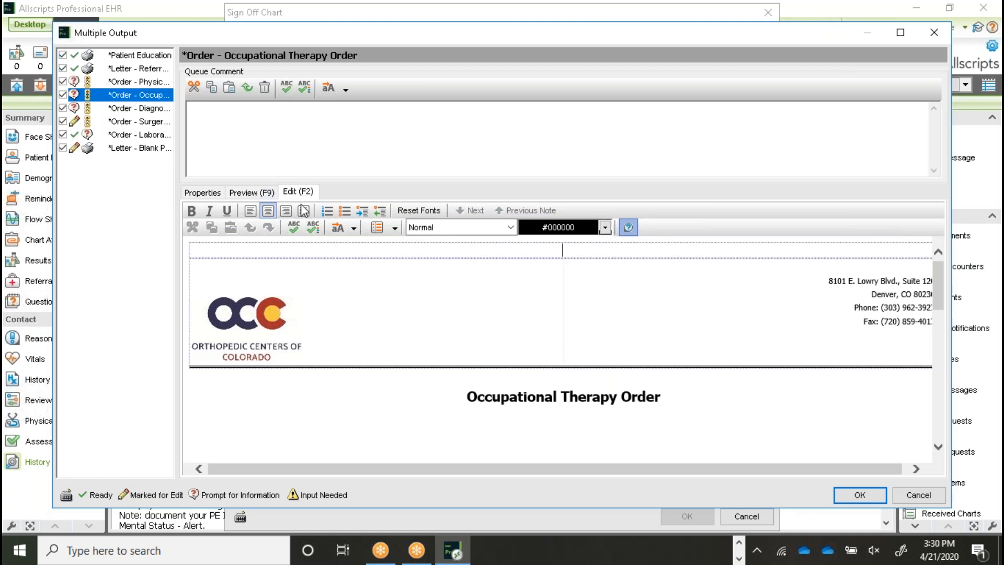
pyautogui.scroll(-10, 216, 325)
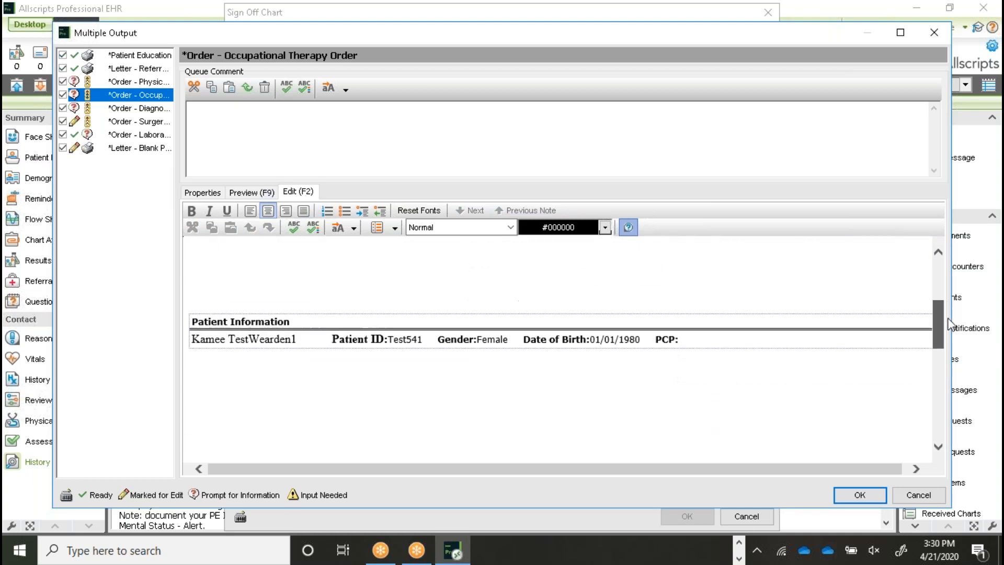
pyautogui.click(215, 325)
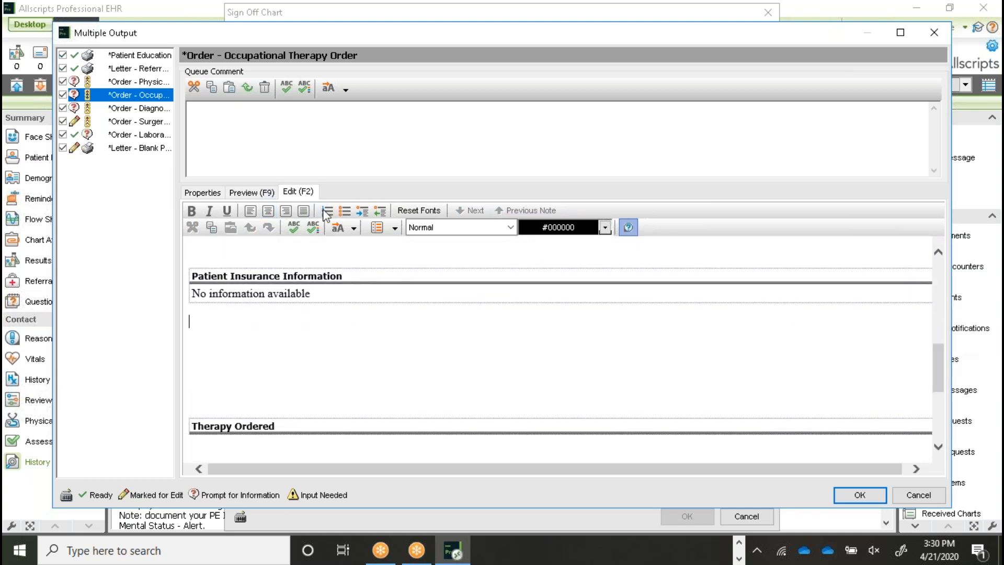
pyautogui.click(353, 228)
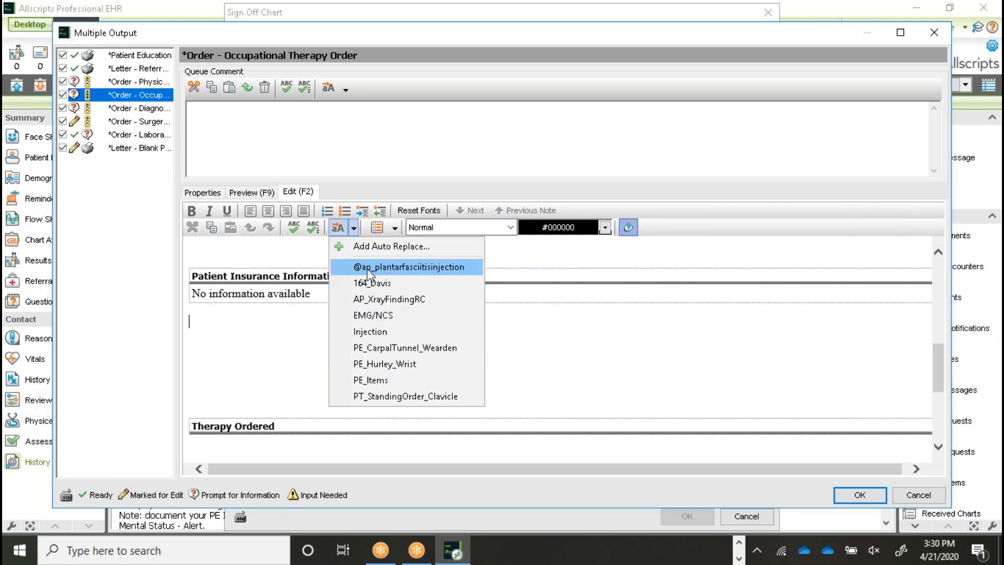
pyautogui.click(397, 396)
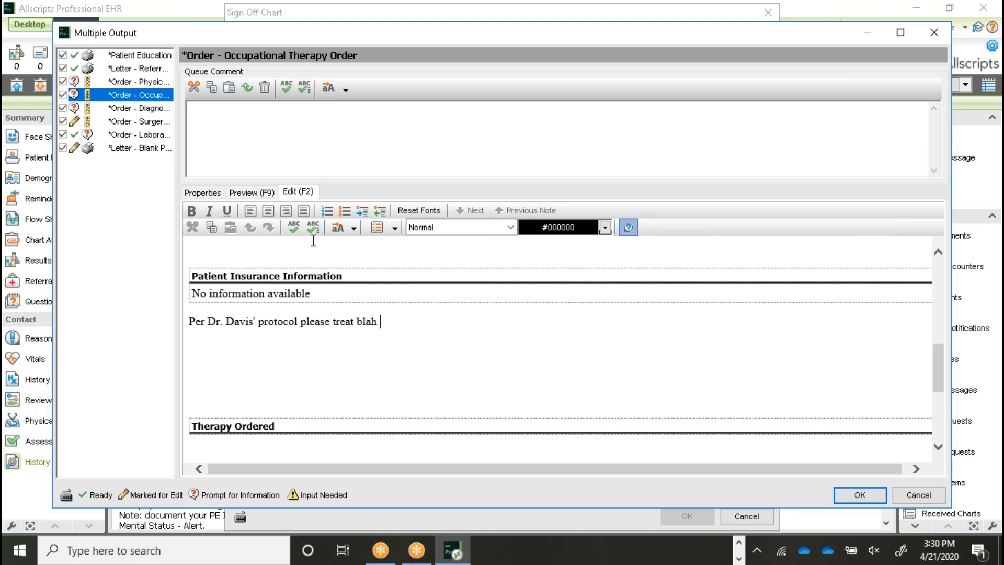
pyautogui.click(141, 110)
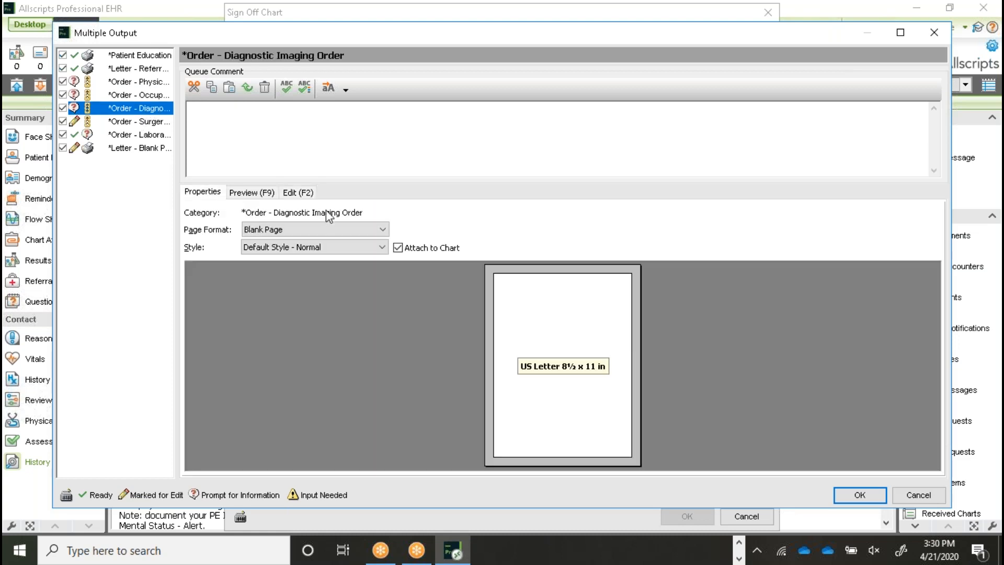
pyautogui.click(248, 198)
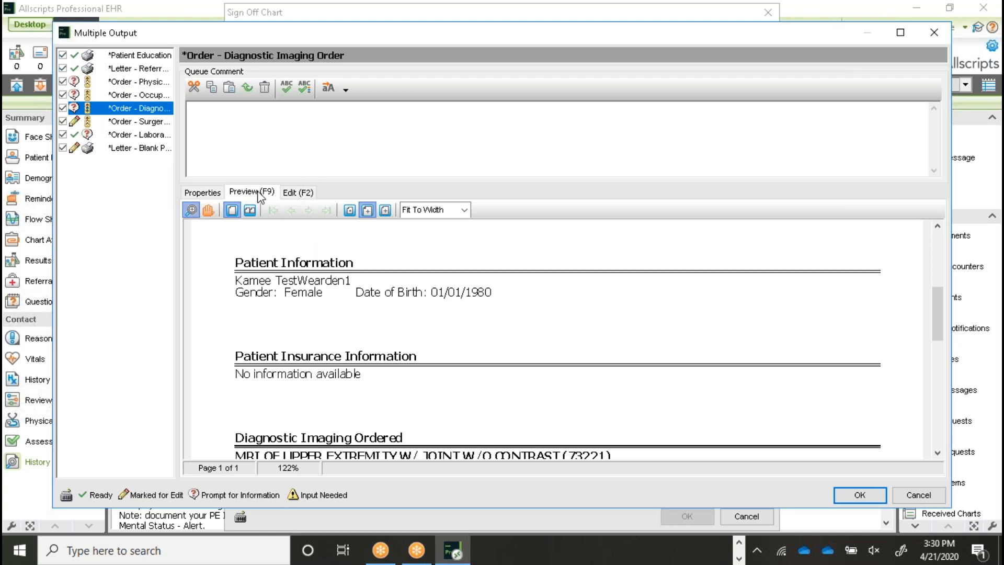
# Step: Type 'STAT ORDER PLEASE READ AND CALL' on a new line below the imaging order title
pyautogui.click(296, 194)
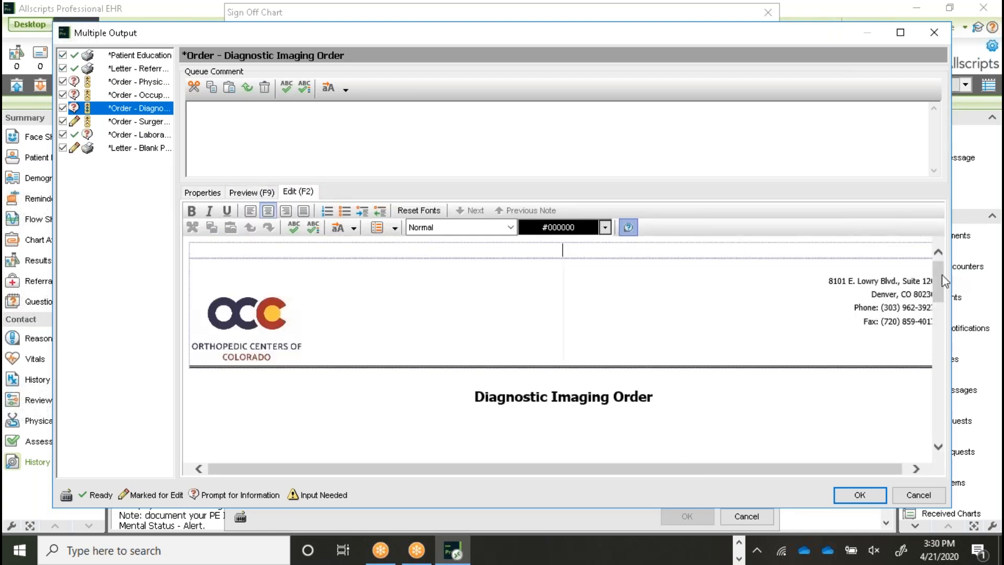
pyautogui.scroll(-5, 942, 274)
pyautogui.click(701, 269)
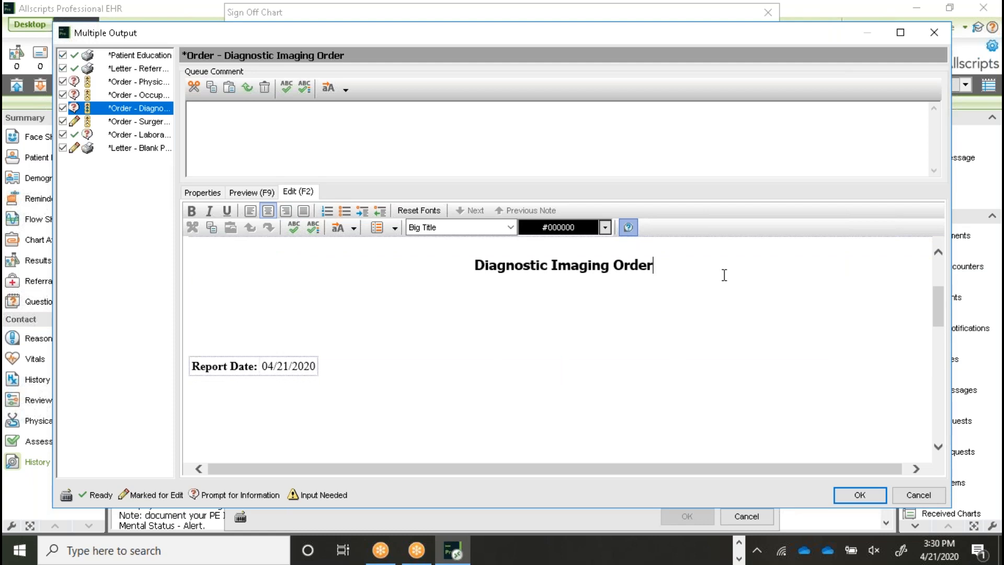
pyautogui.press('Return')
pyautogui.write('ST')
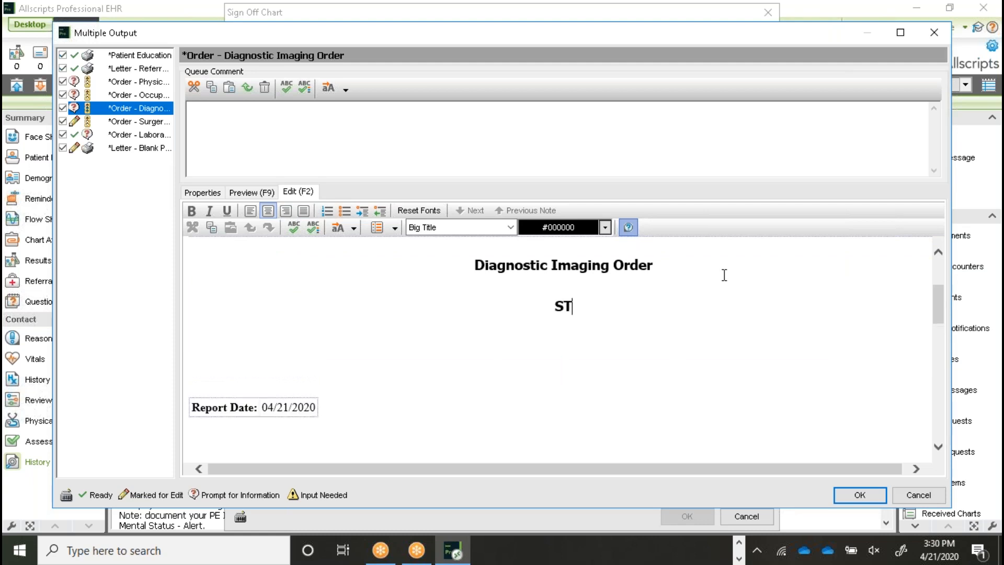
pyautogui.write('AT OR')
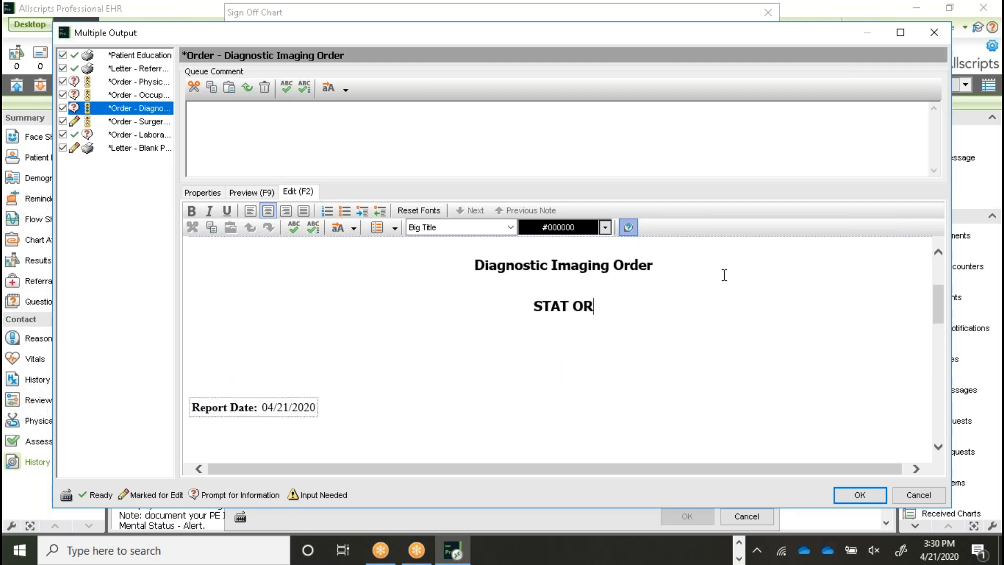
pyautogui.write('DER PL')
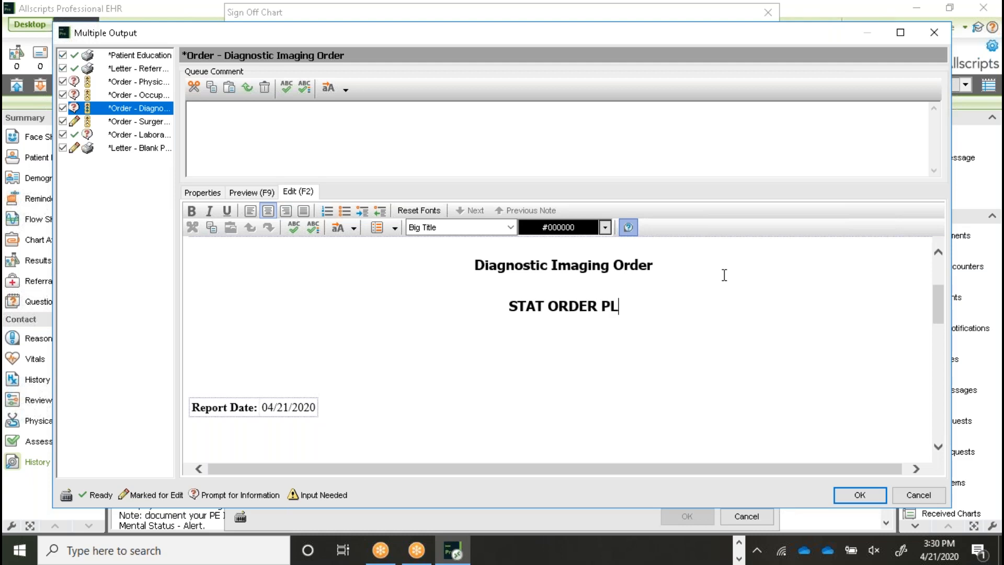
pyautogui.write('EASE RE')
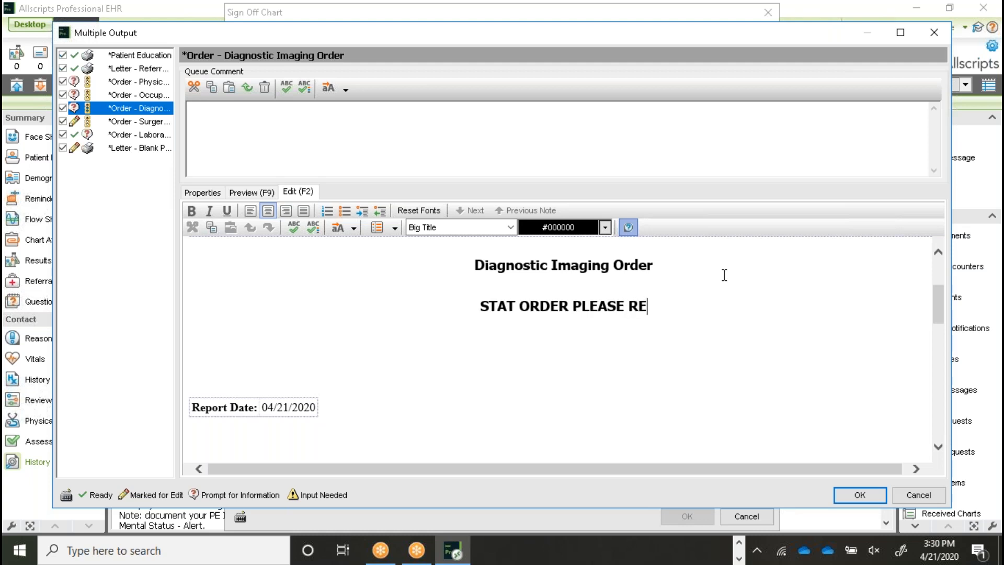
pyautogui.write('AD AND CALL')
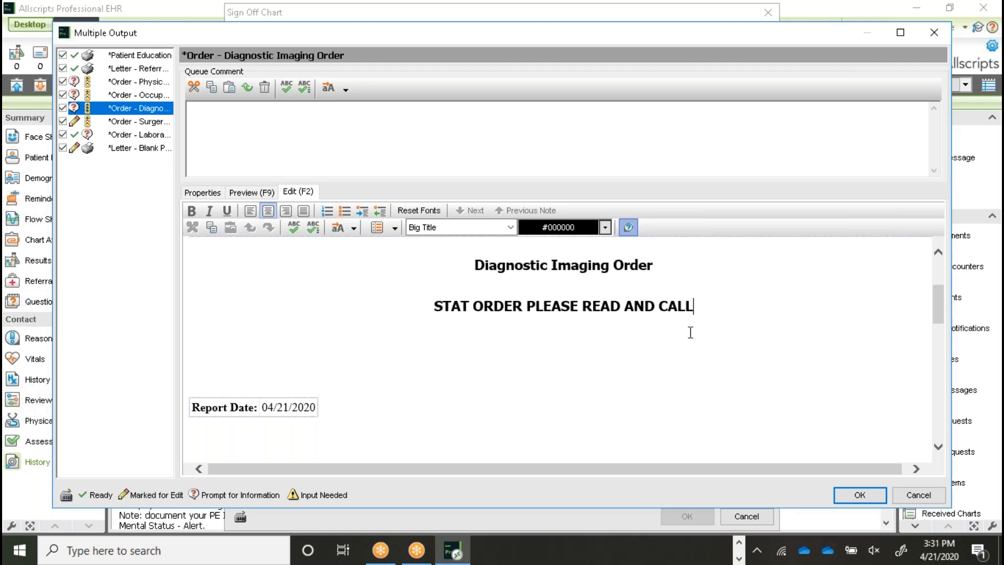
pyautogui.moveTo(697, 312); pyautogui.dragTo(376, 280)
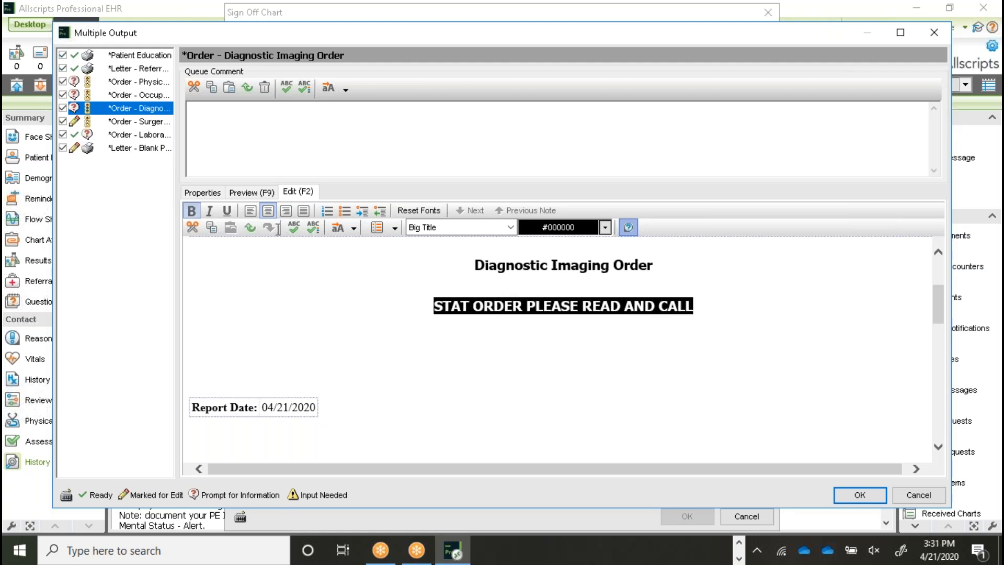
# Step: Underline the STAT ORDER line, then select the 'R/o RC Tear' note text further down
pyautogui.click(226, 210)
pyautogui.click(494, 334)
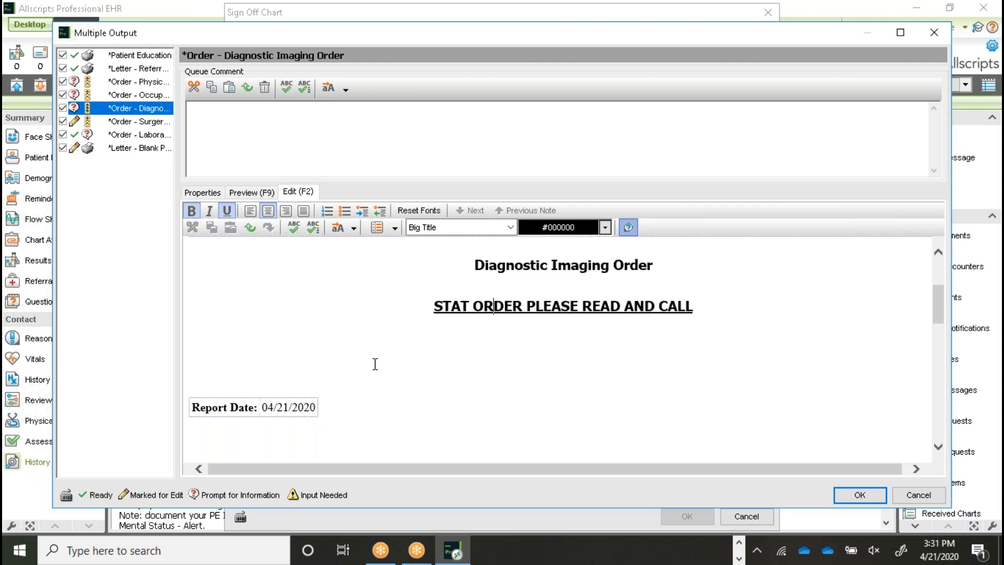
pyautogui.scroll(-6, 374, 364)
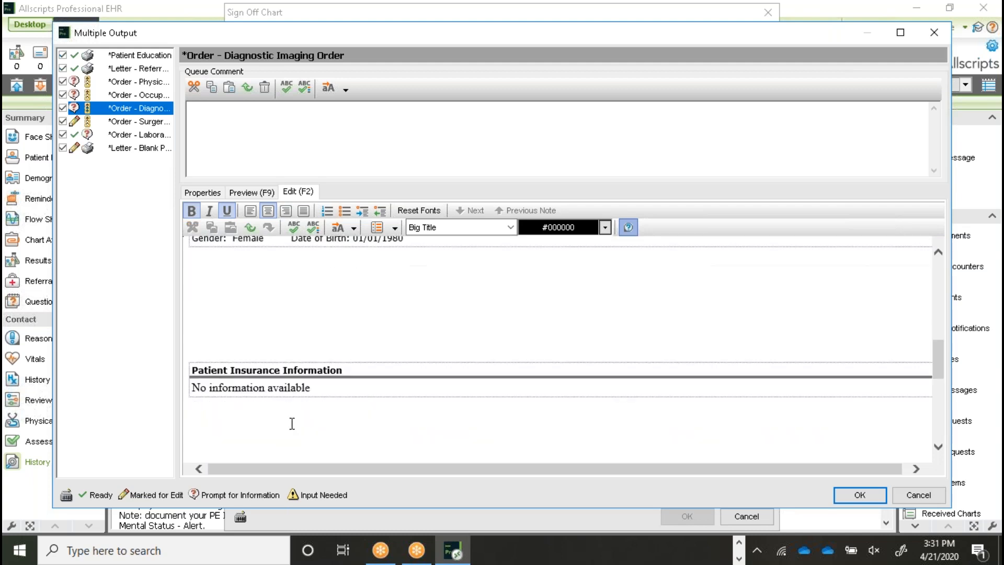
pyautogui.scroll(-6, 356, 394)
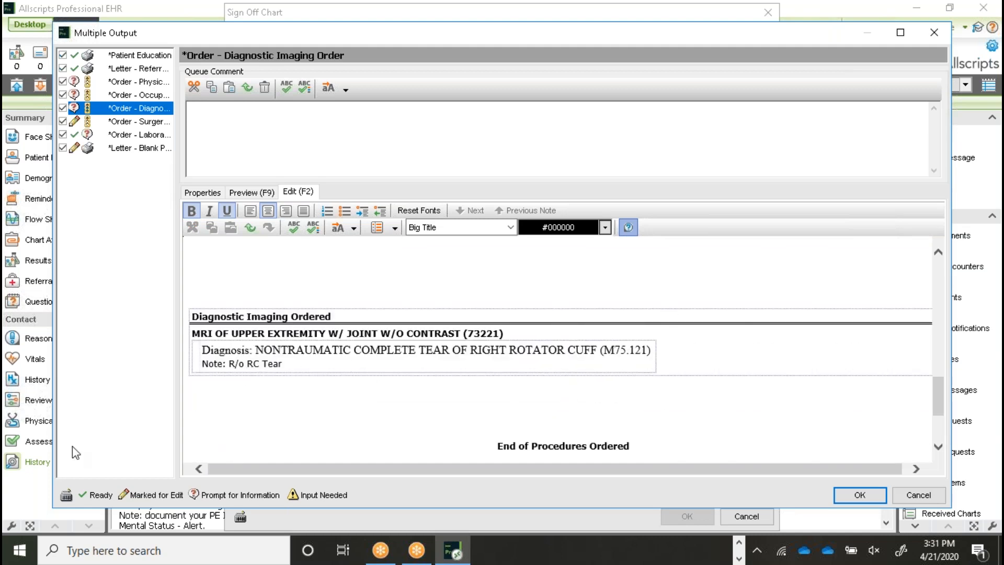
pyautogui.moveTo(294, 366); pyautogui.dragTo(227, 366)
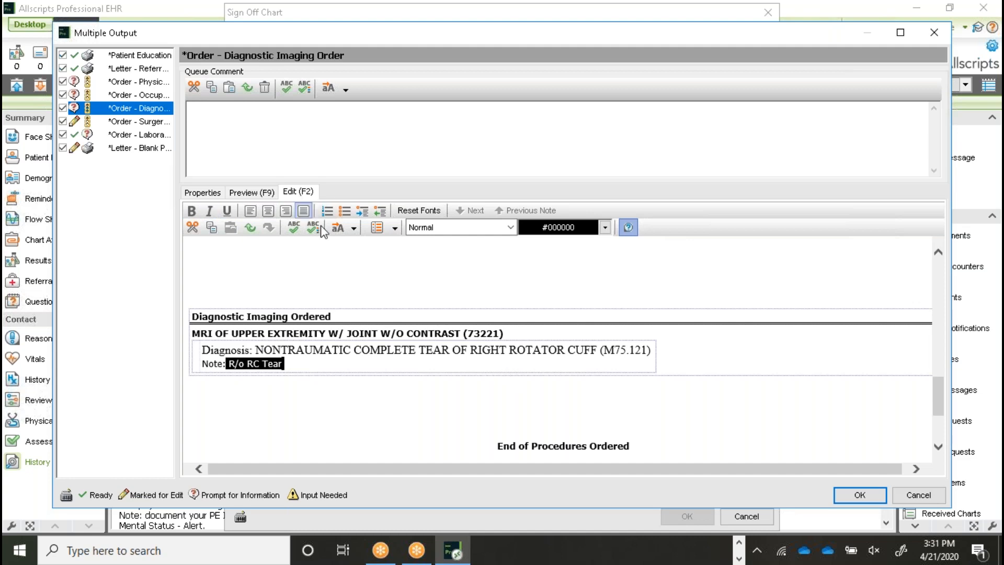
# Step: Scroll through the Surgery Order and place the caret in its note
pyautogui.click(137, 122)
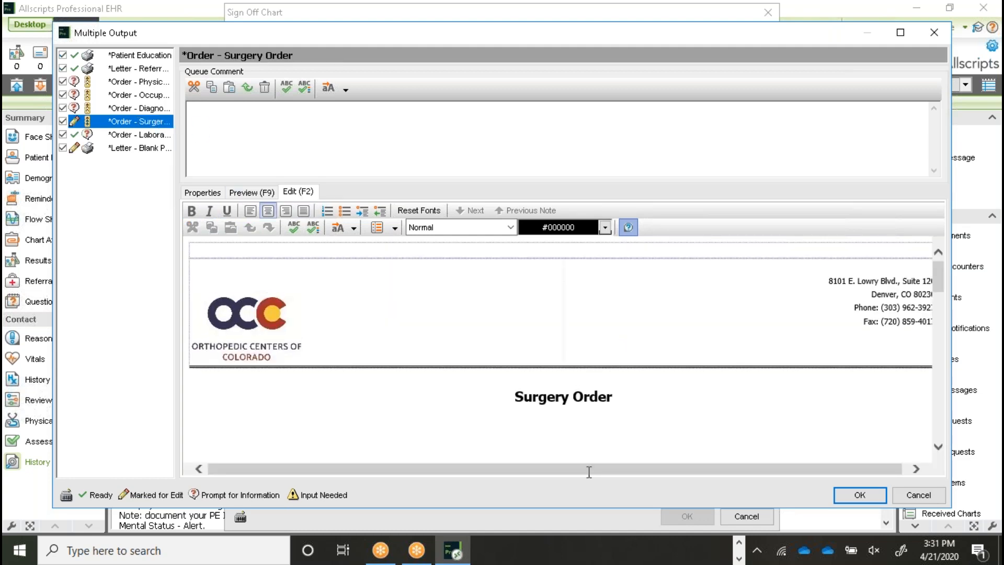
pyautogui.moveTo(941, 284); pyautogui.dragTo(958, 375)
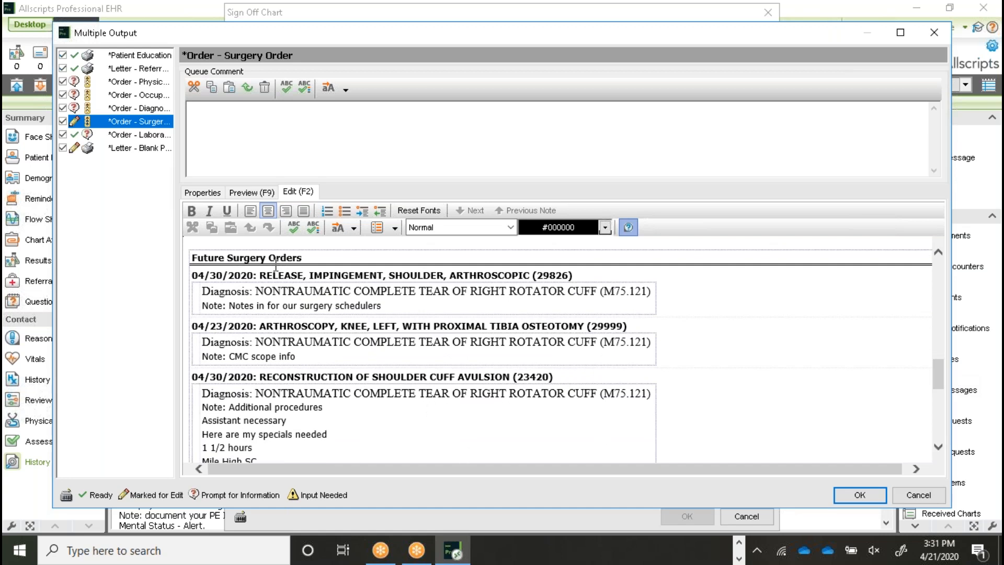
pyautogui.click(353, 227)
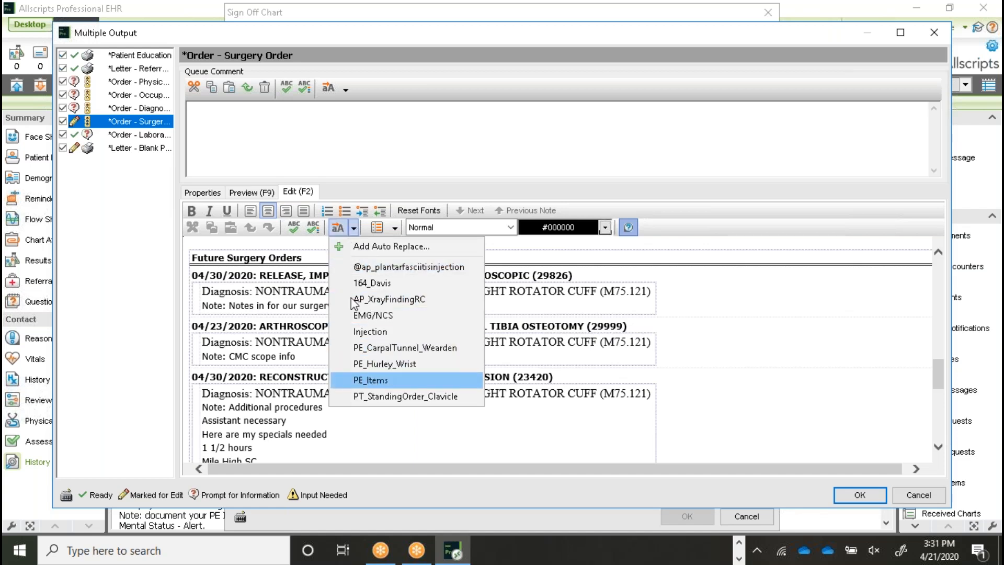
pyautogui.click(354, 229)
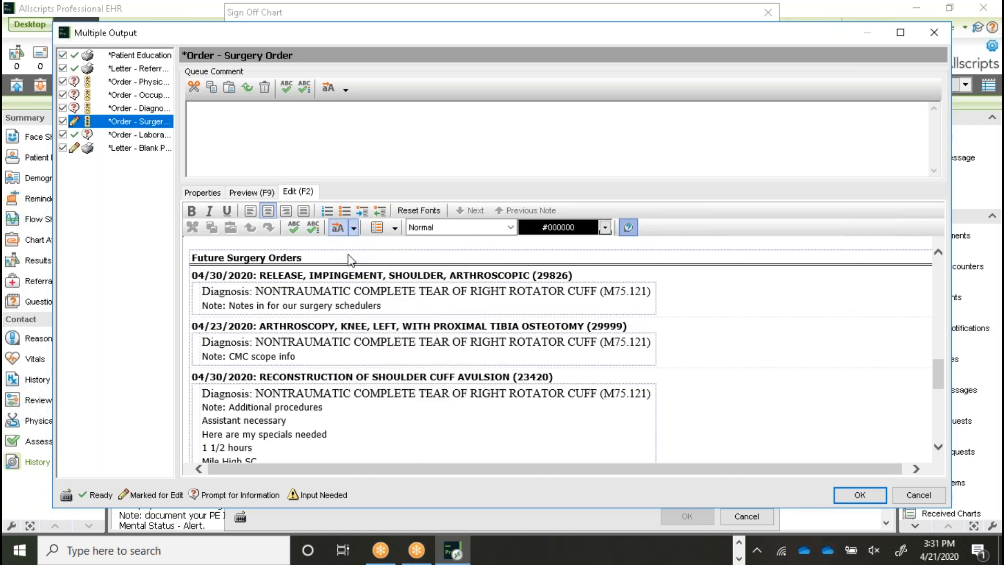
pyautogui.click(317, 435)
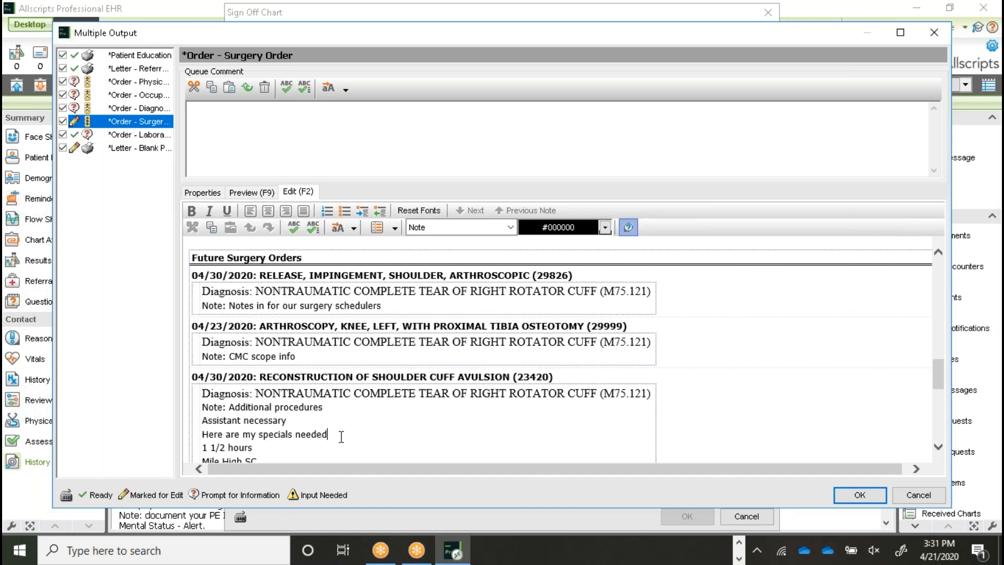
# Step: Open the Laboratory Test Order's text for editing, then move to the Blank Patient Letter
pyautogui.click(150, 135)
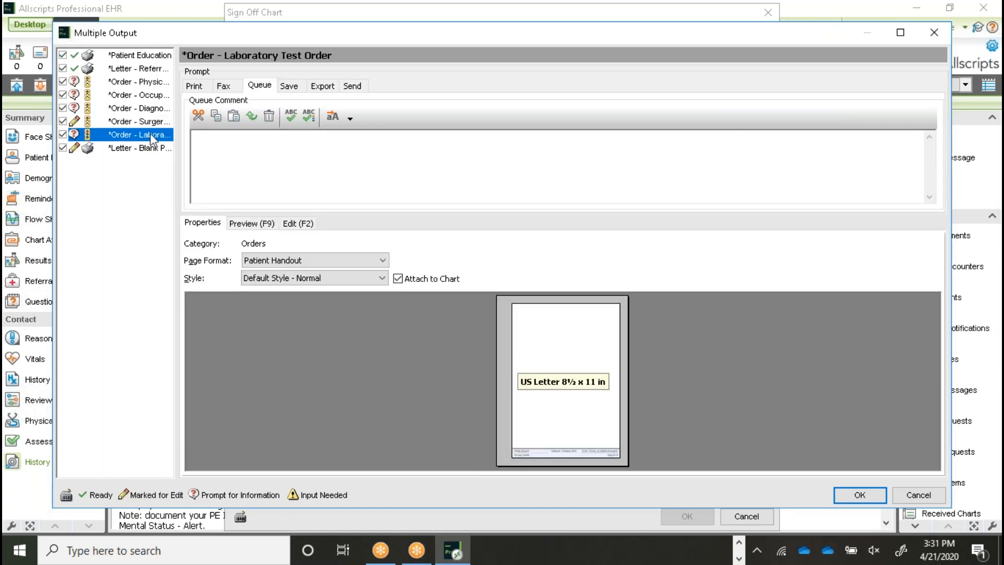
pyautogui.click(300, 224)
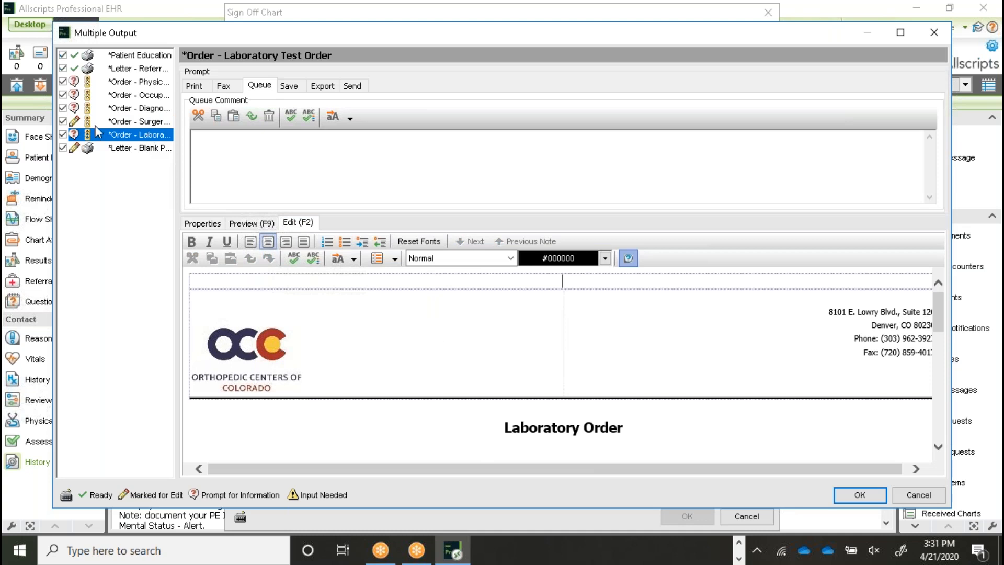
pyautogui.click(125, 149)
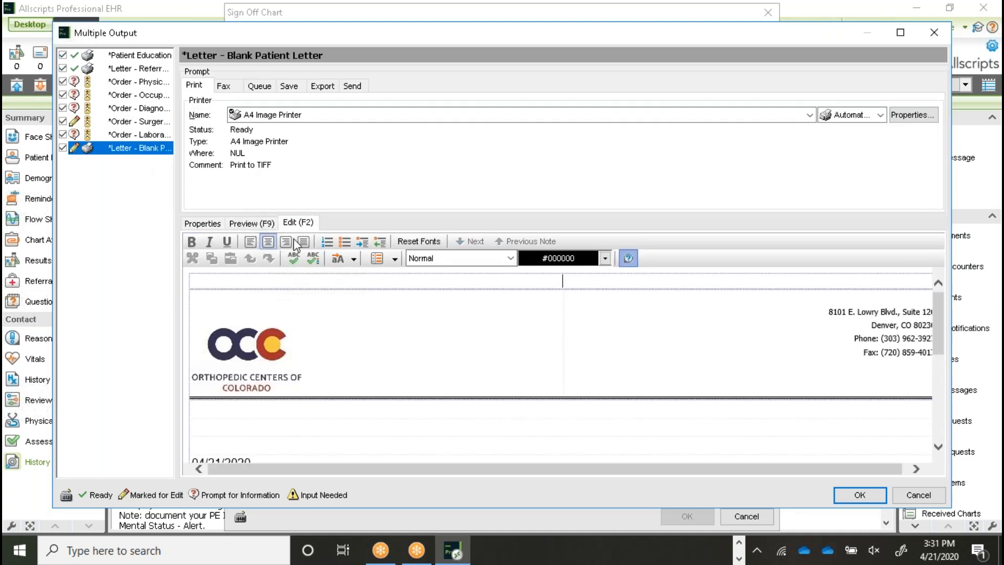
# Step: Write 'Dear EPIC Pass,' and 'Please refund the patient. They can't ski.' in the letter body and confirm
pyautogui.scroll(-5, 421, 376)
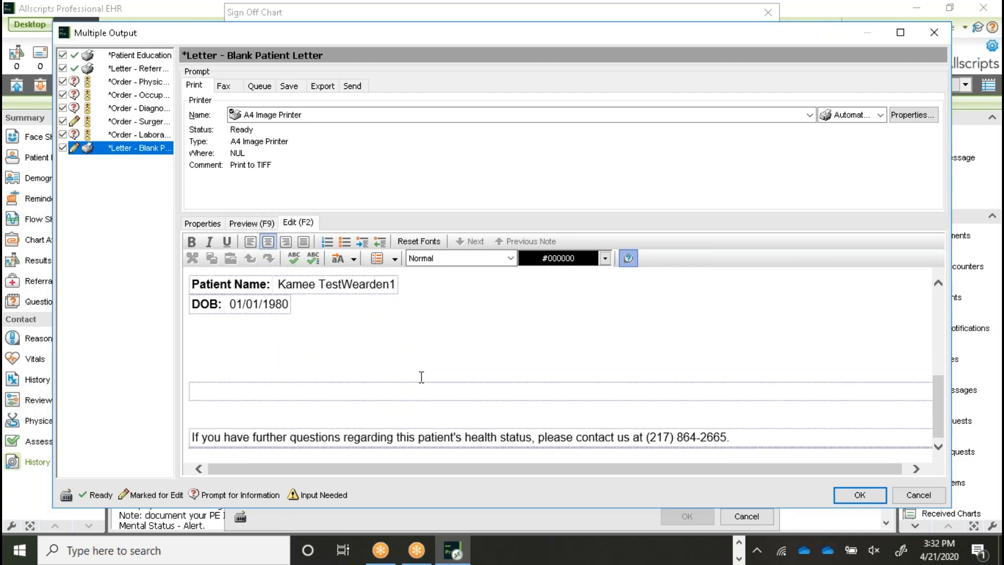
pyautogui.click(287, 387)
pyautogui.write('Dear EPIC')
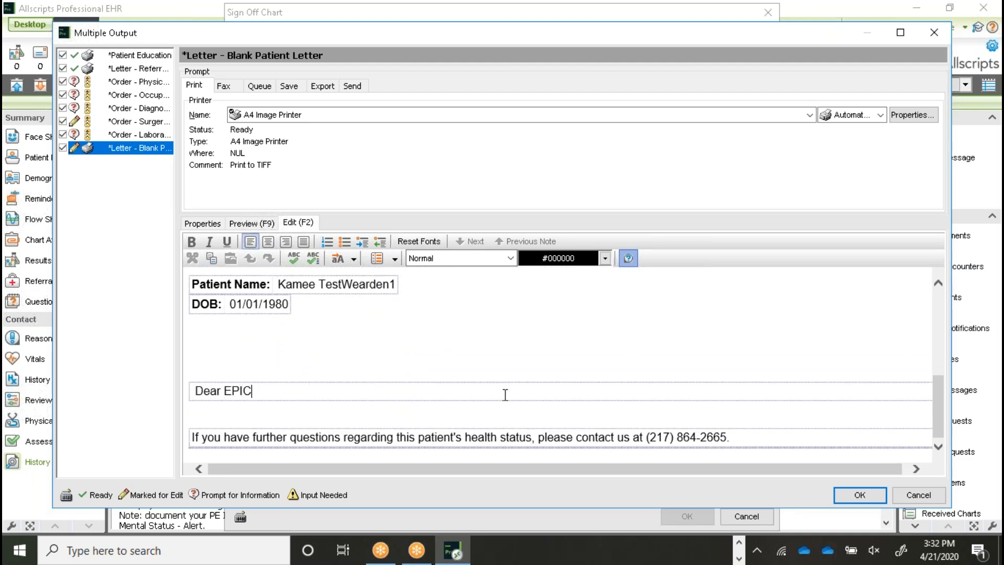
pyautogui.write(' Pass,')
pyautogui.press('Return')
pyautogui.press('Return')
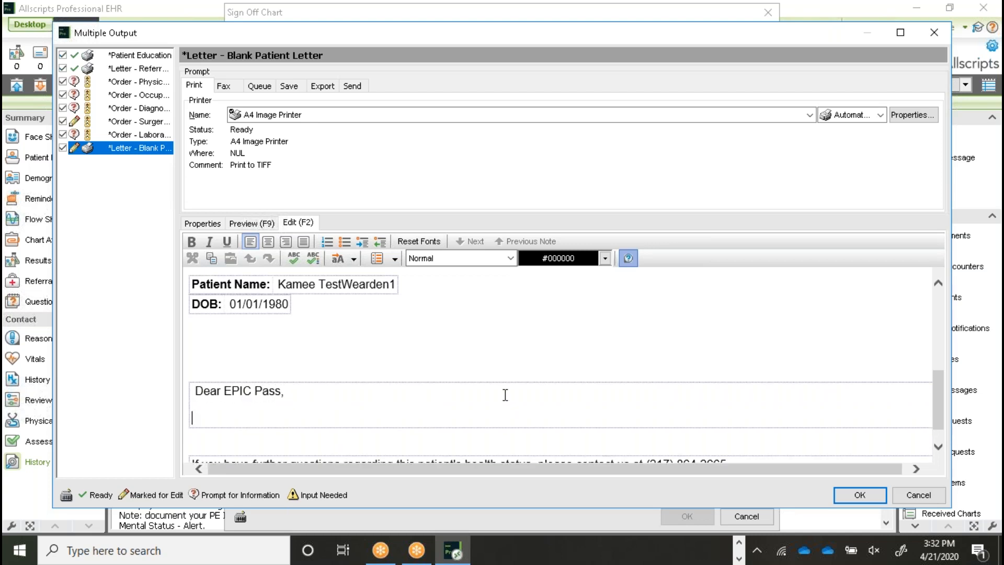
pyautogui.write("Please refund the patient.  They can't ski.")
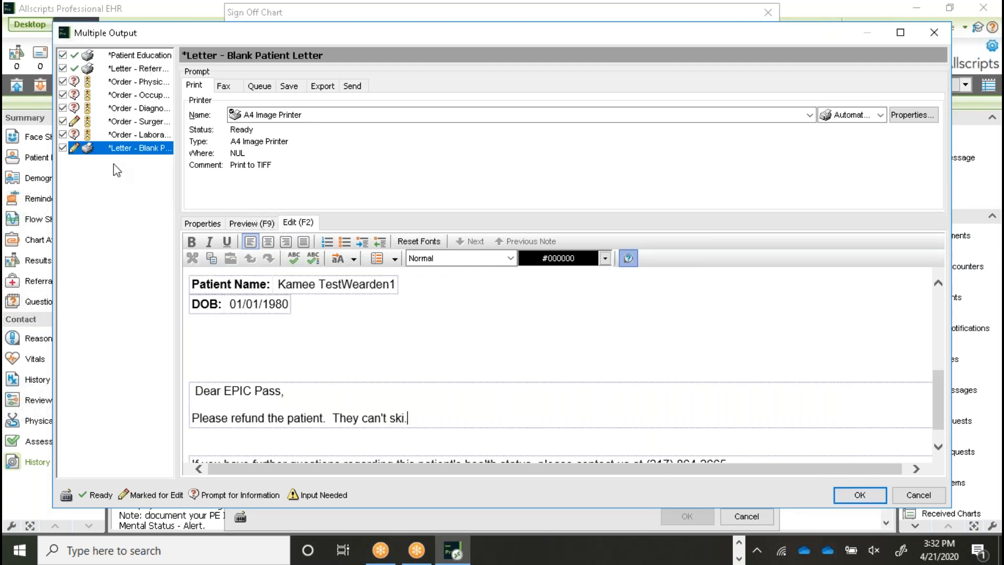
pyautogui.click(860, 494)
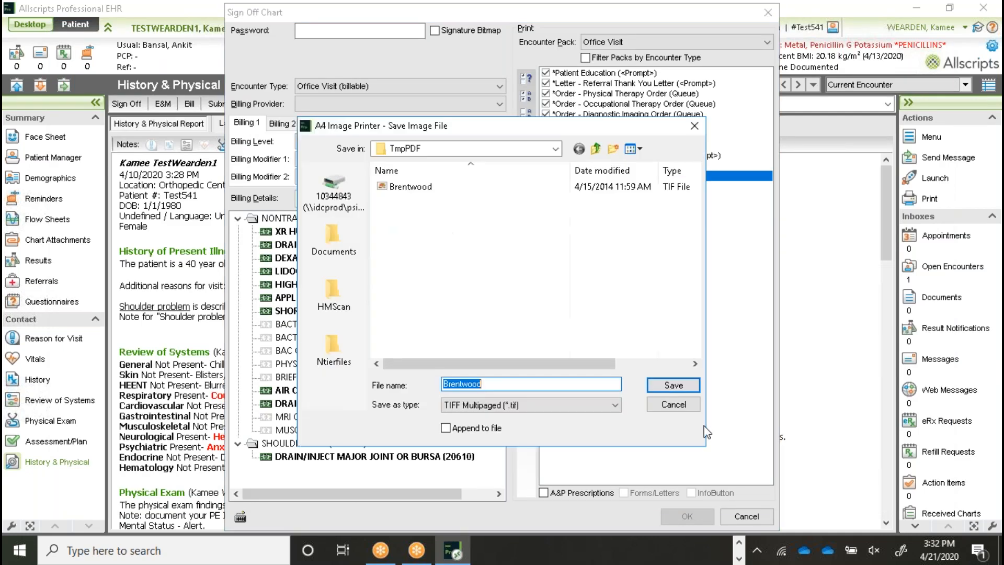
# Step: Cancel the A4 Image Printer save prompt all three times to return to Appointments
pyautogui.click(677, 407)
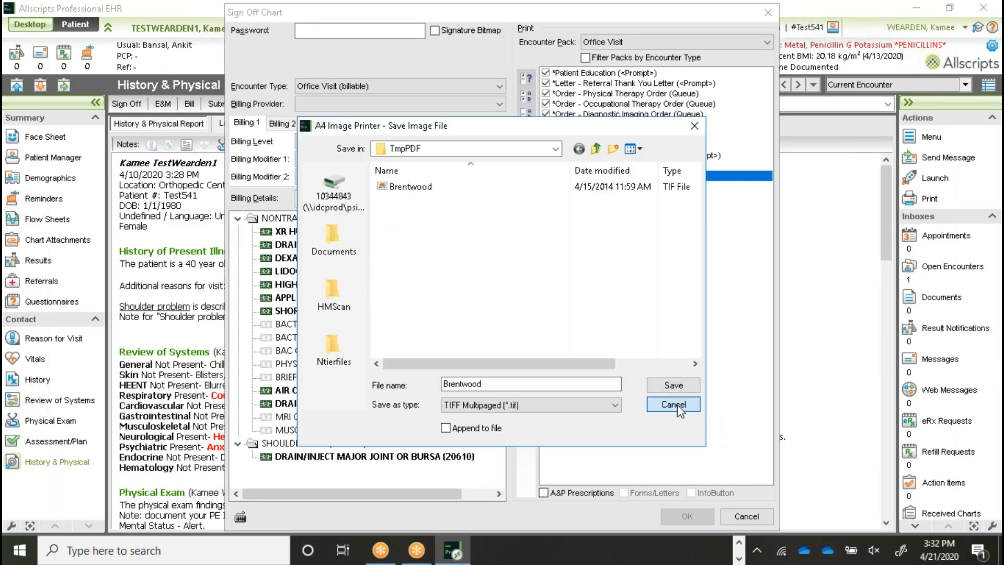
pyautogui.click(678, 407)
pyautogui.click(678, 407)
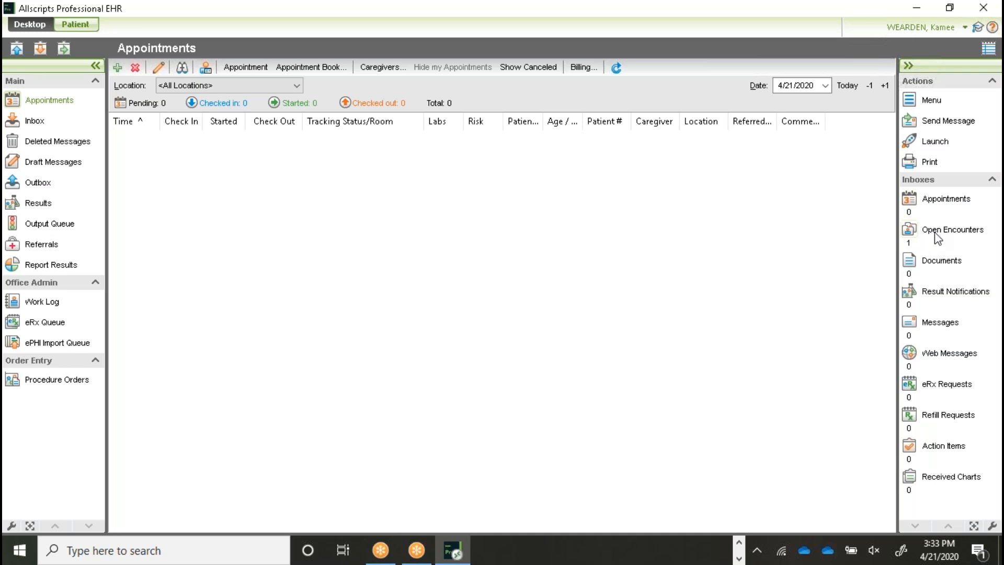
# Step: Open the Face Sheet of the first patient in the recent training-patient list
pyautogui.click(74, 24)
pyautogui.click(334, 112)
pyautogui.click(426, 107)
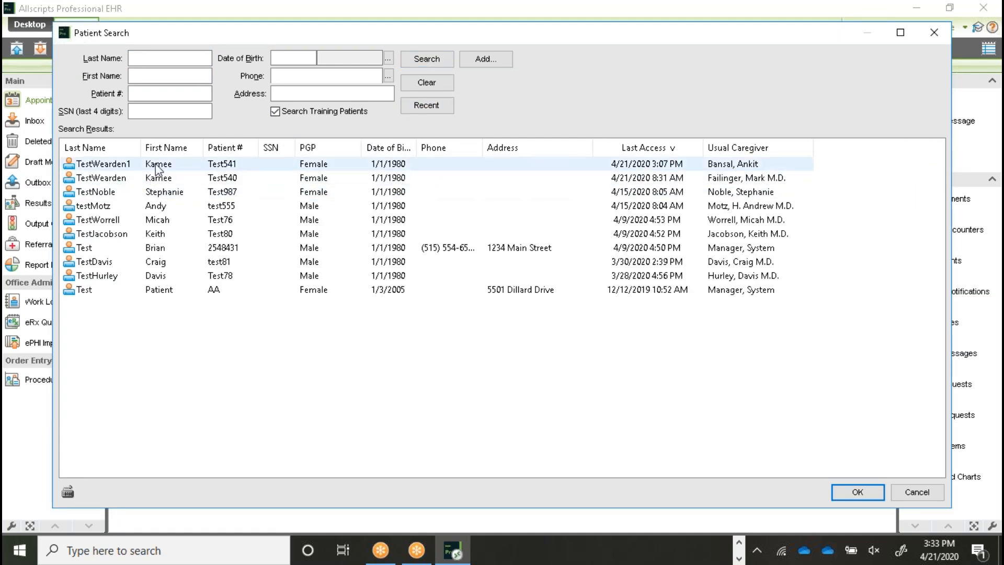
pyautogui.press('Return')
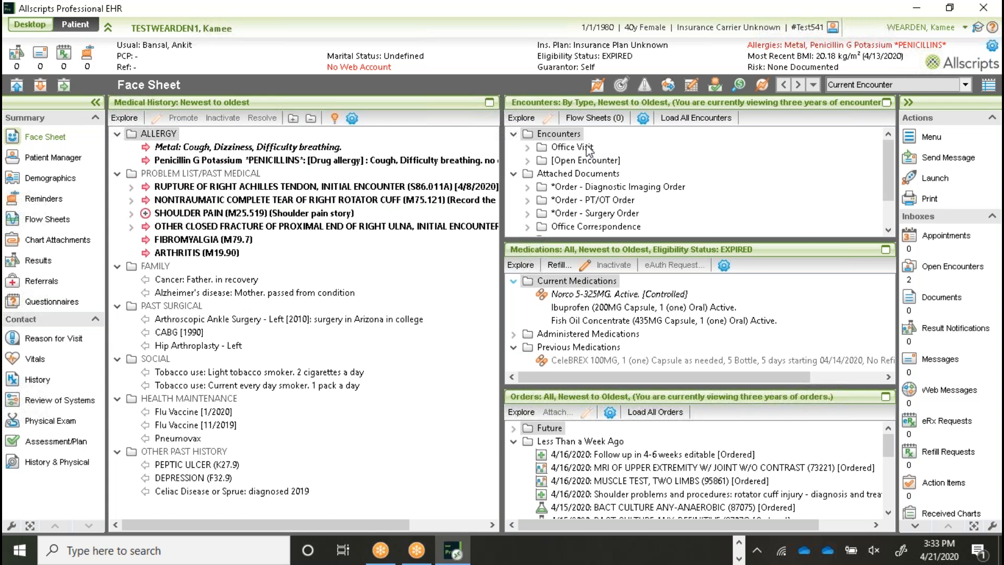
# Step: Maximize the Encounters panel and review the queued imaging, physical/occupational therapy and surgery orders
pyautogui.click(887, 103)
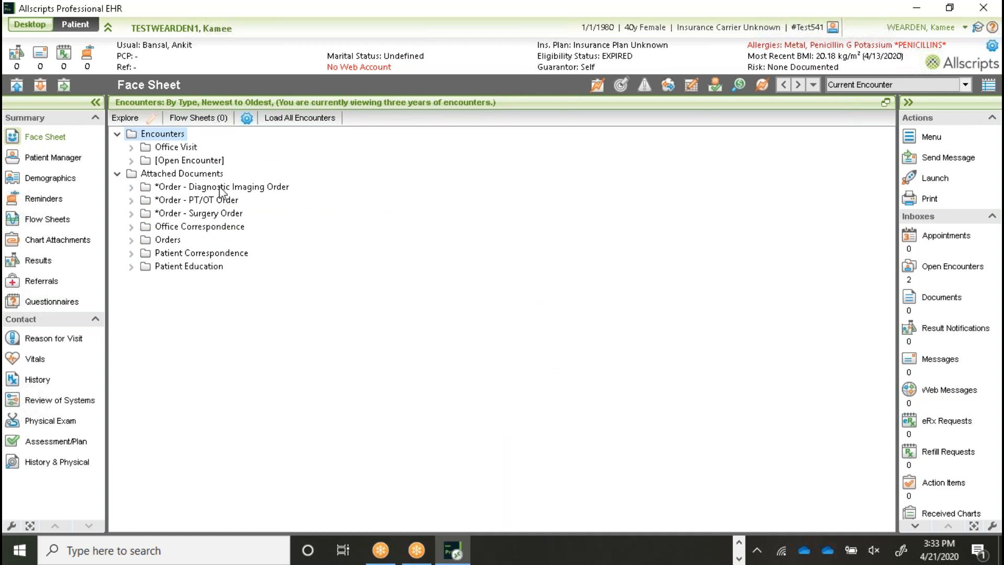
pyautogui.click(131, 187)
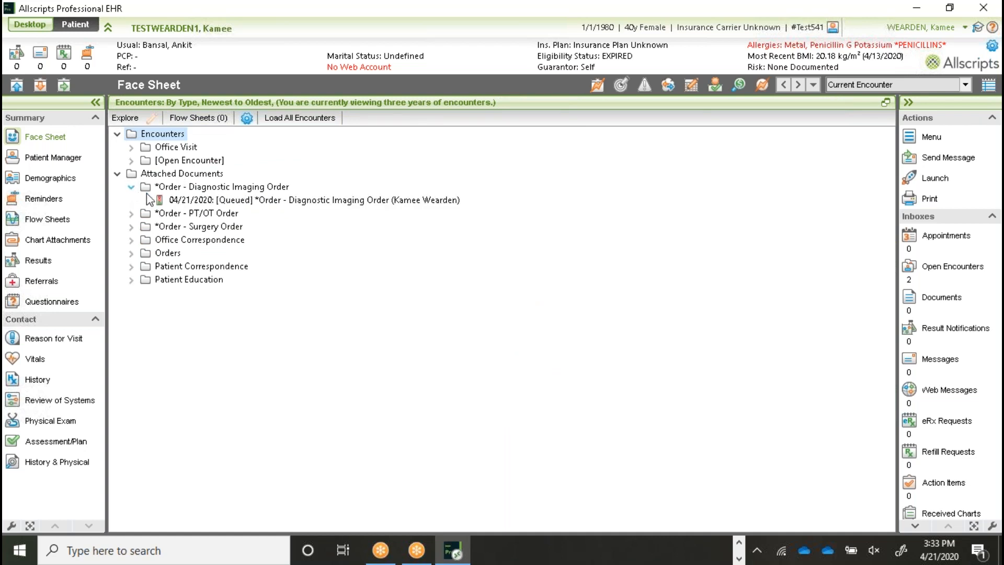
pyautogui.click(363, 202)
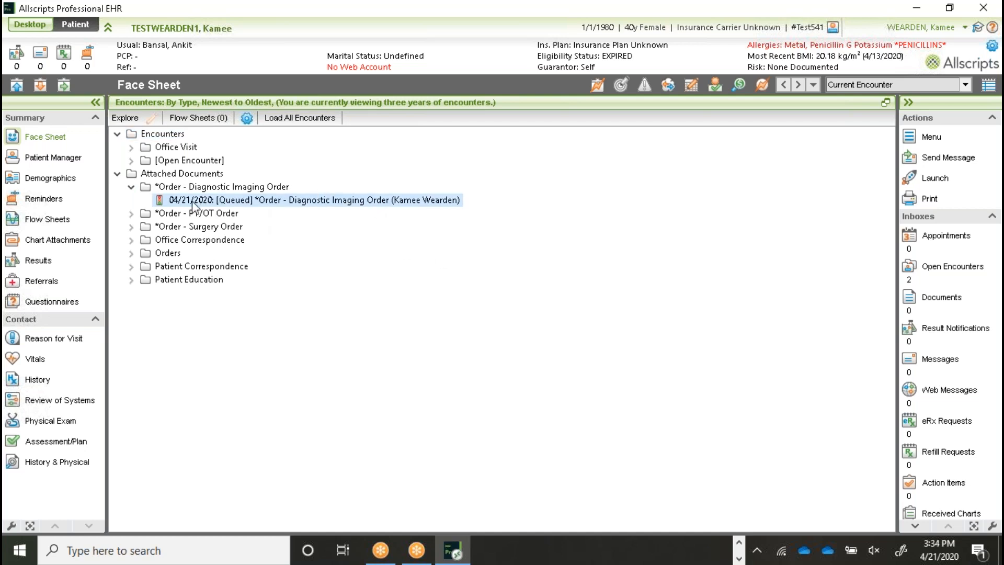
pyautogui.click(131, 214)
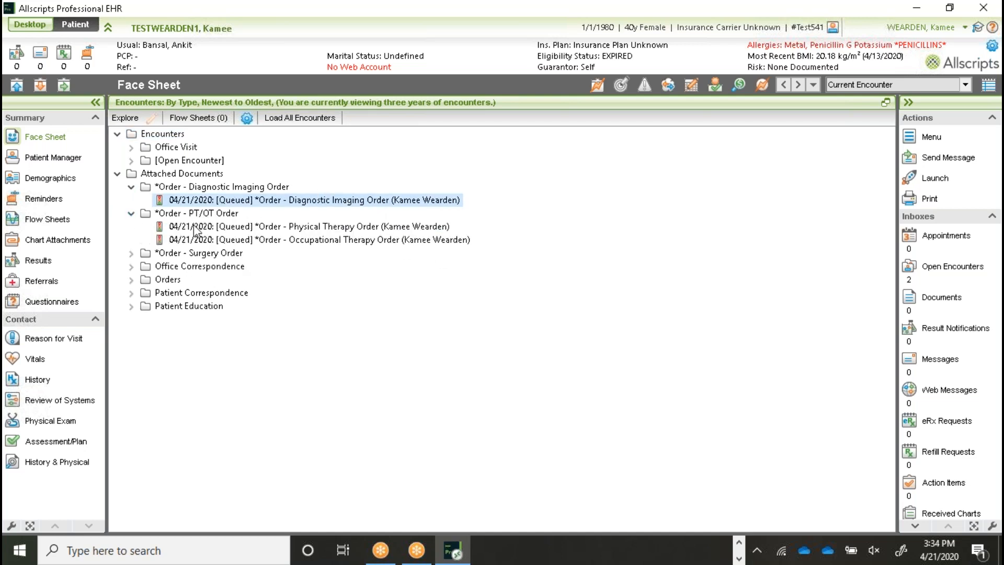
pyautogui.click(205, 227)
pyautogui.click(358, 241)
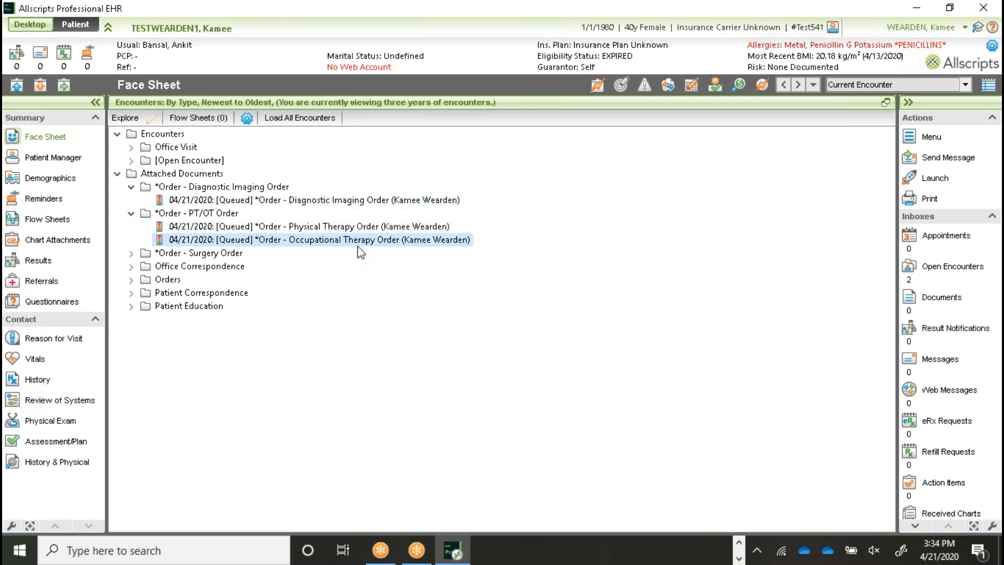
pyautogui.click(131, 253)
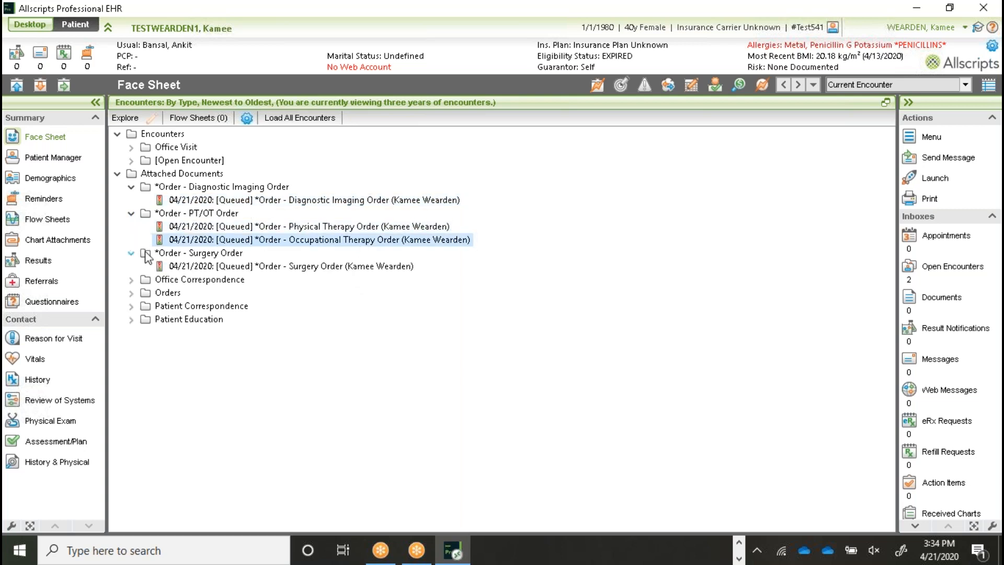
pyautogui.click(235, 267)
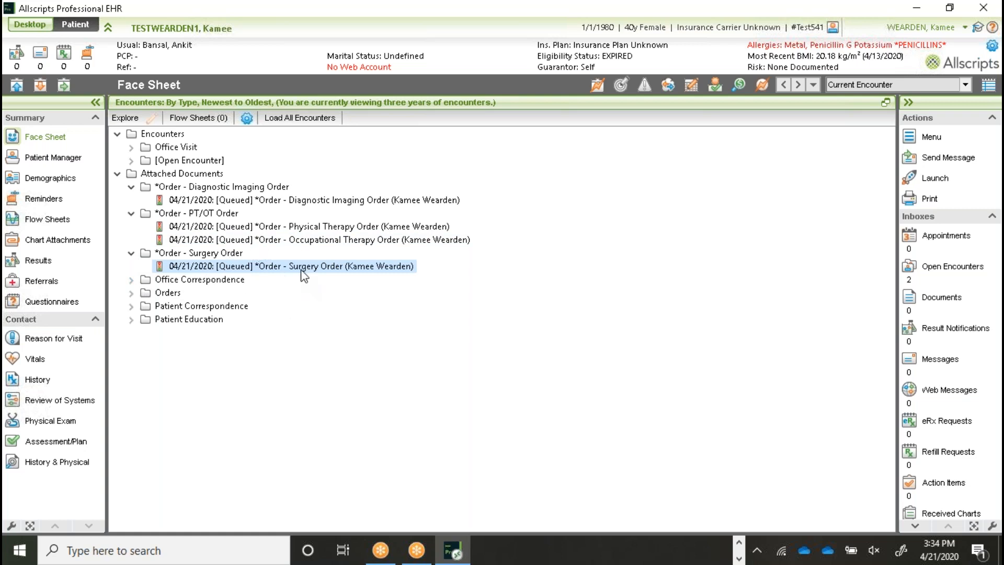
# Step: Review the Blank Patient Letter, lab order, Referral Thank You Letter and education handout, then reselect the imaging order
pyautogui.click(132, 281)
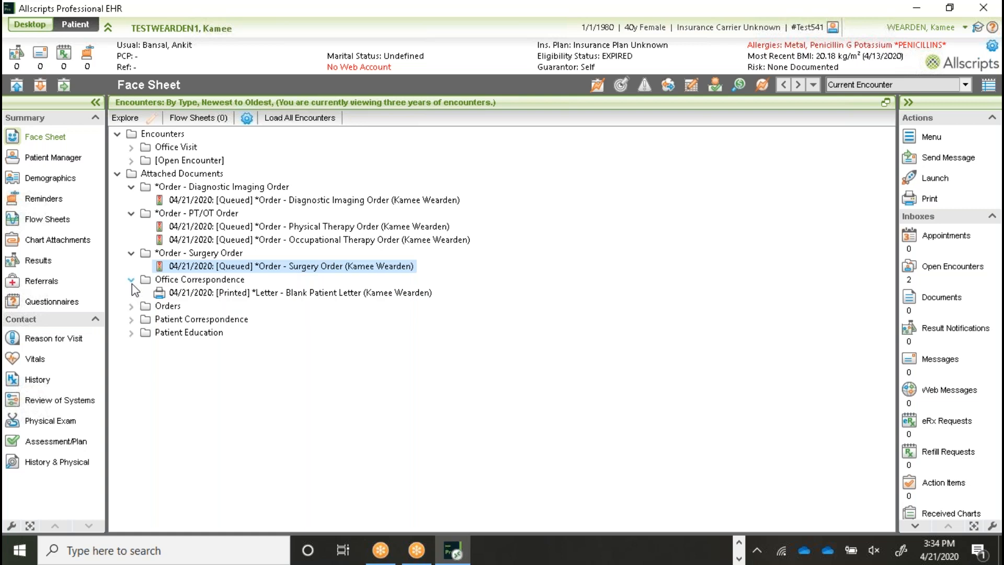
pyautogui.click(318, 294)
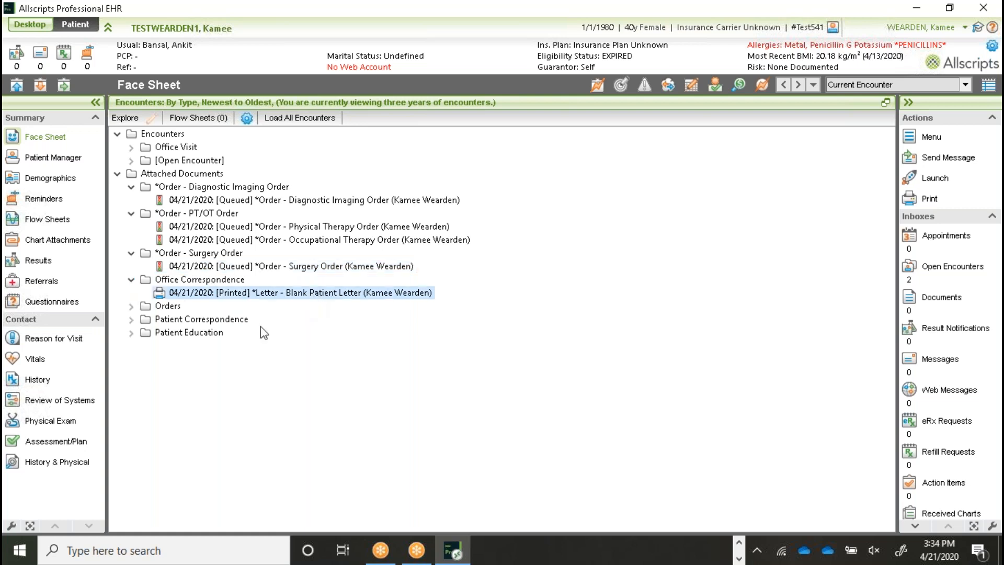
pyautogui.click(131, 307)
pyautogui.click(320, 320)
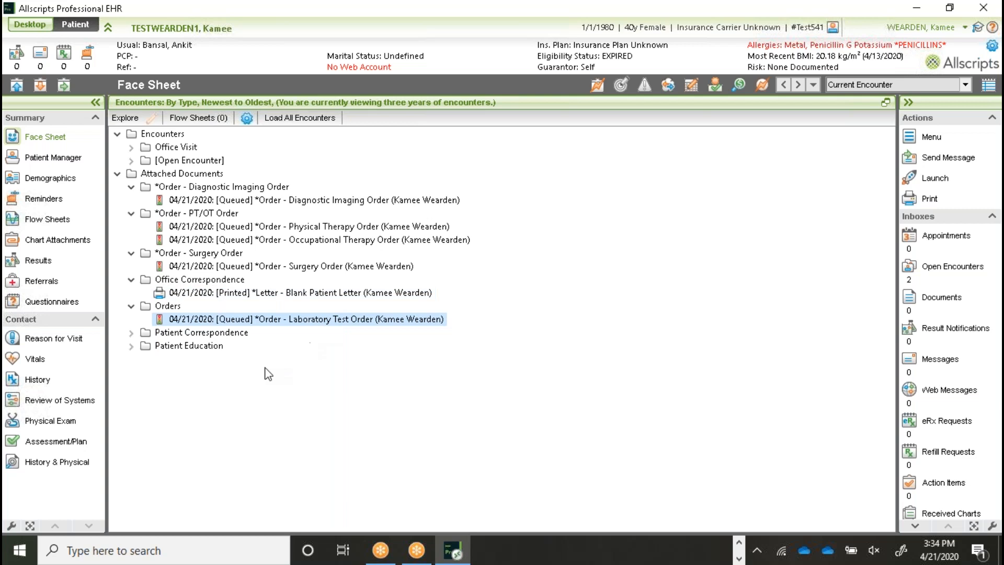
pyautogui.click(131, 333)
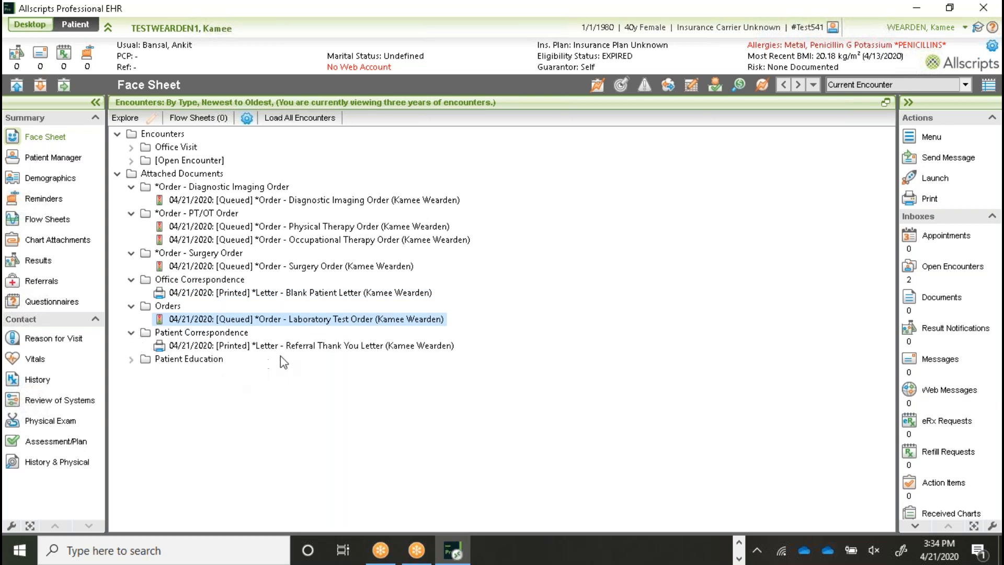
pyautogui.click(336, 346)
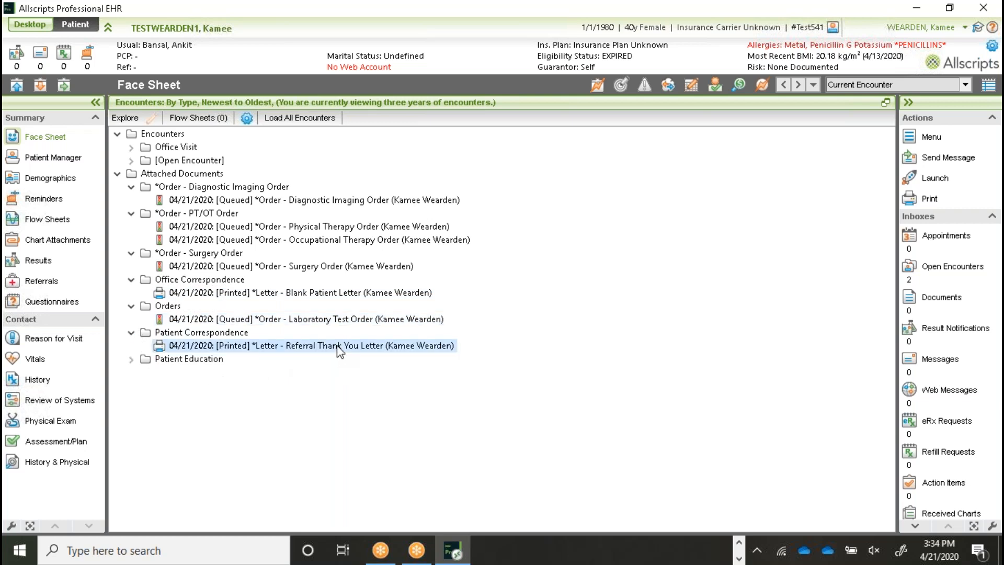
pyautogui.click(131, 360)
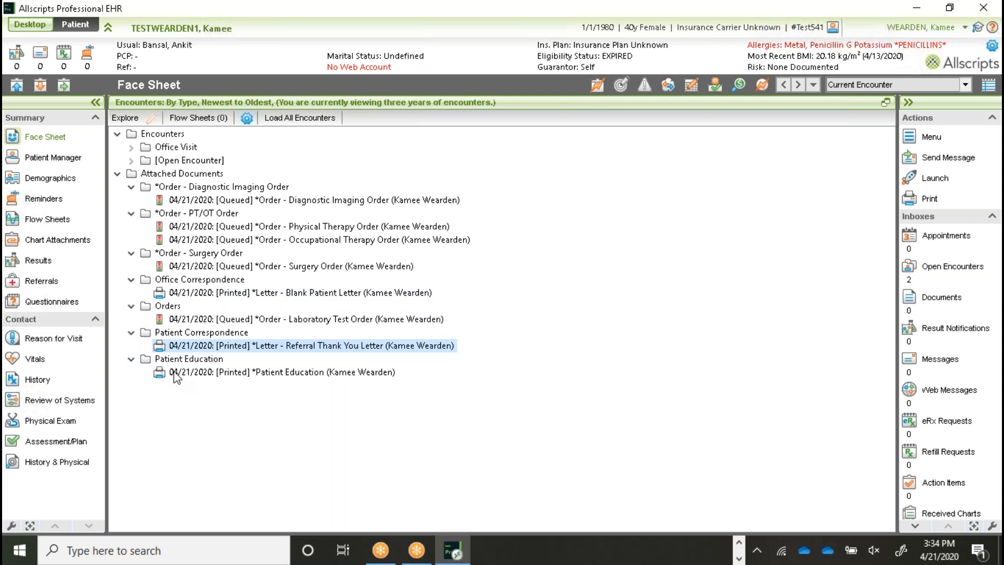
pyautogui.click(285, 373)
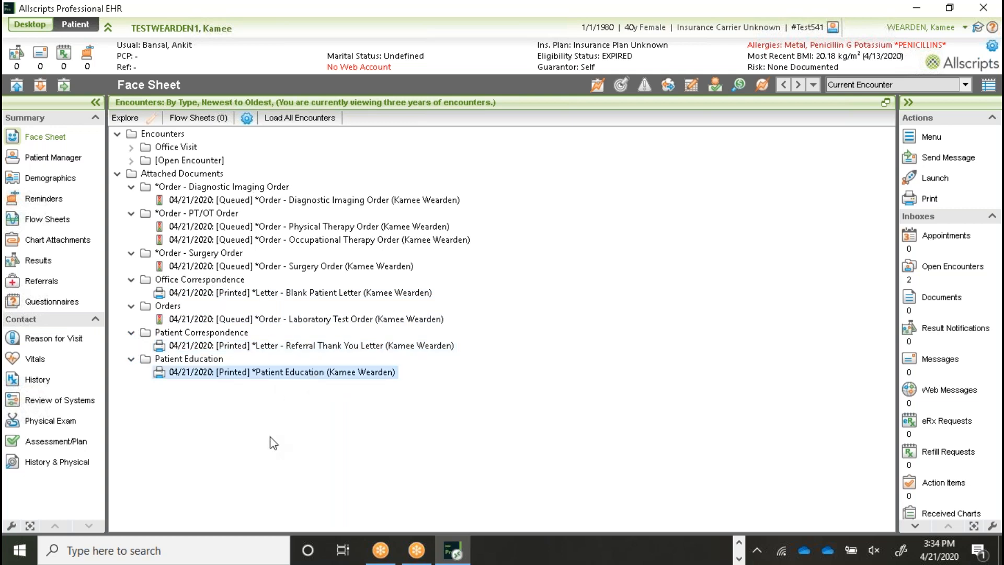
pyautogui.click(297, 201)
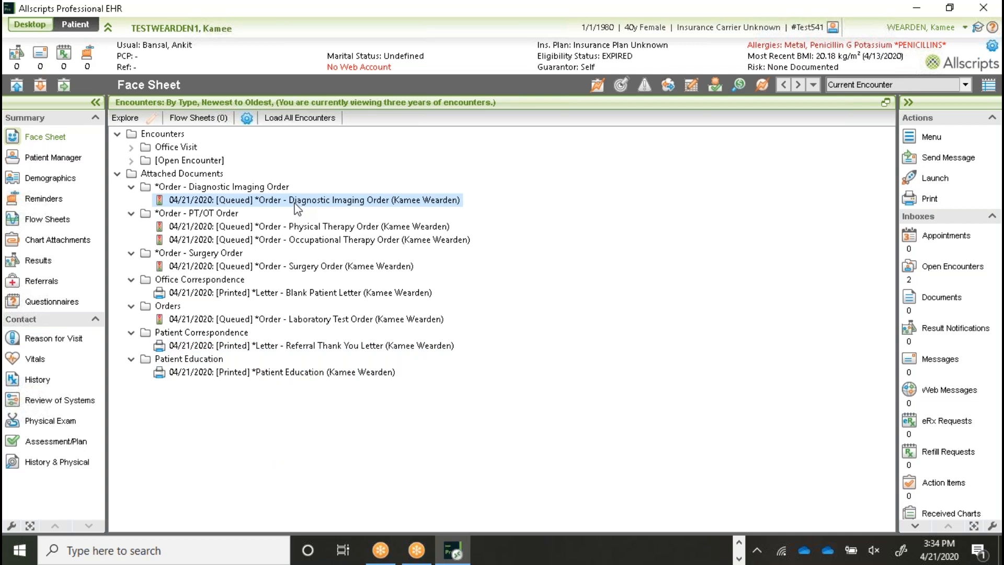
# Step: Open the queued Diagnostic Imaging Order and read its STAT upper-extremity MRI note for rotator cuff tear
pyautogui.doubleClick(296, 201)
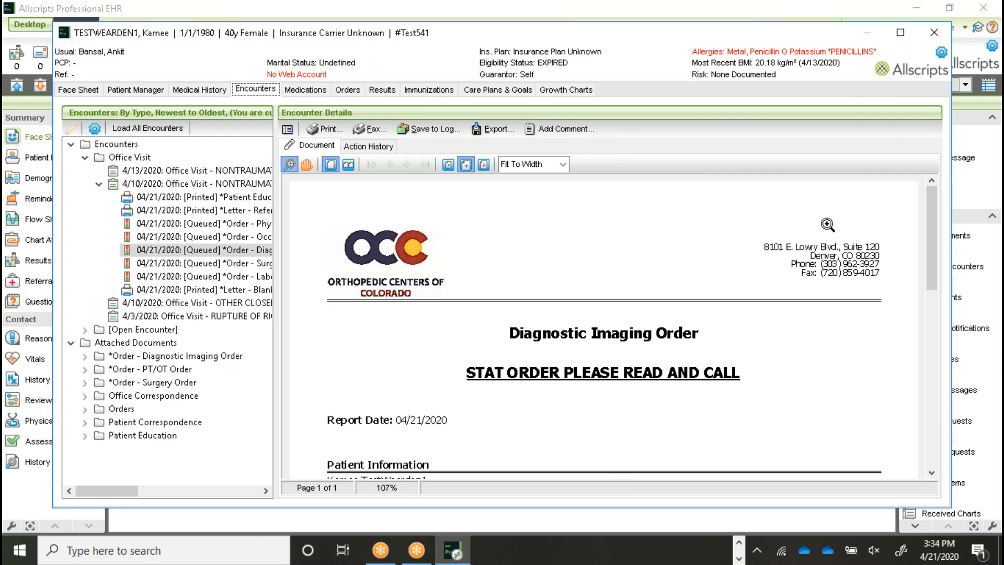
pyautogui.scroll(-1, 930, 251)
pyautogui.scroll(-10, 943, 275)
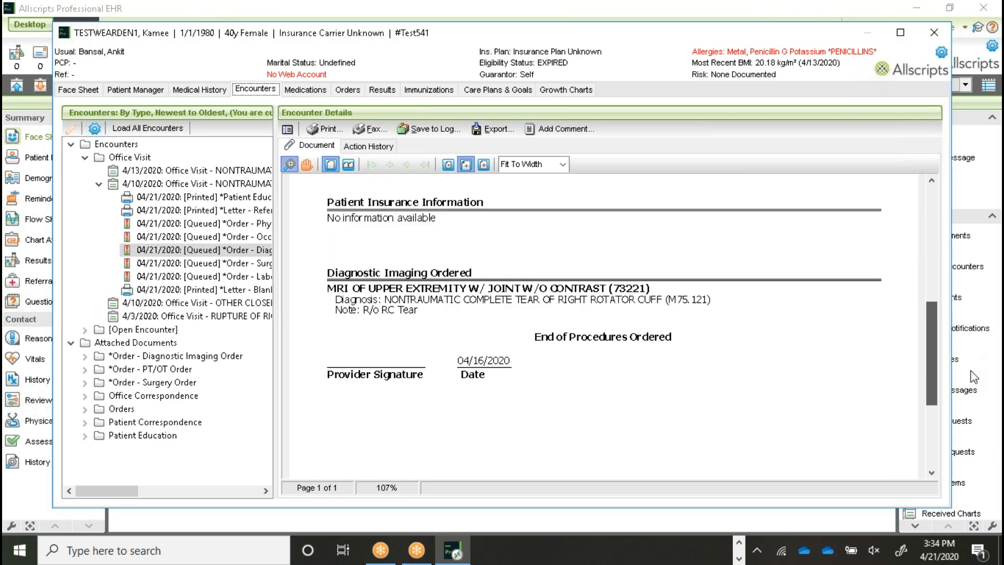
pyautogui.scroll(5, 962, 343)
pyautogui.scroll(5, 962, 343)
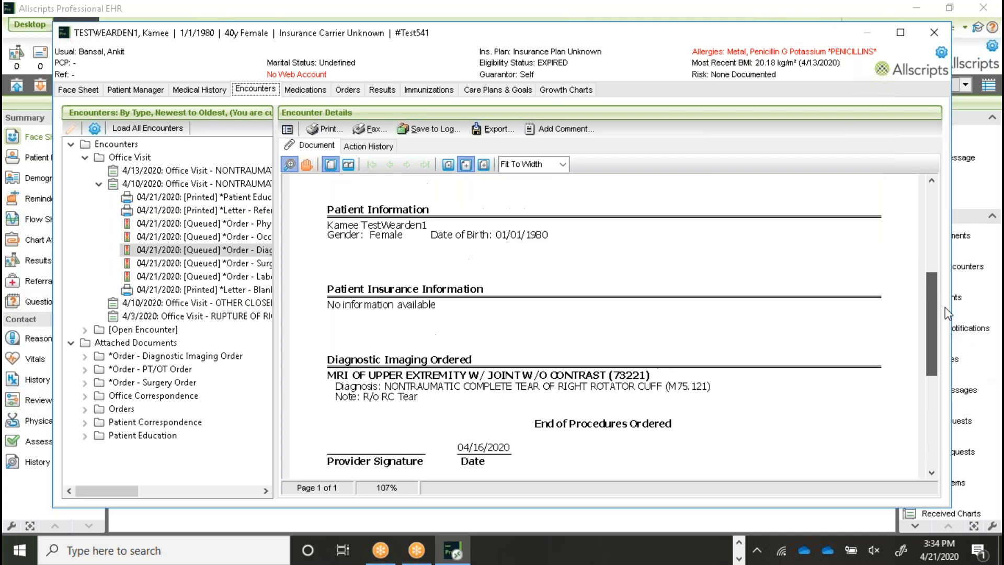
pyautogui.scroll(4, 926, 235)
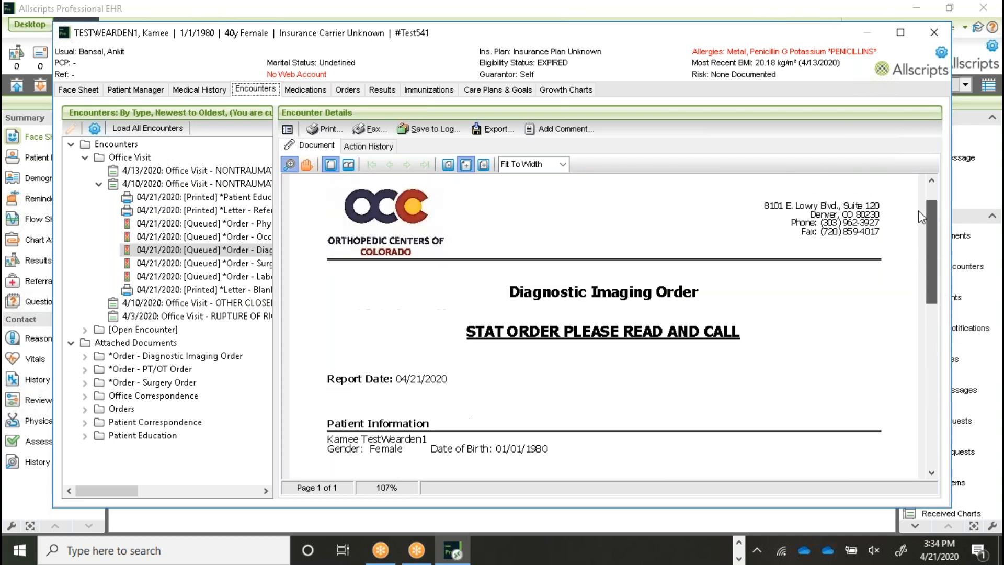